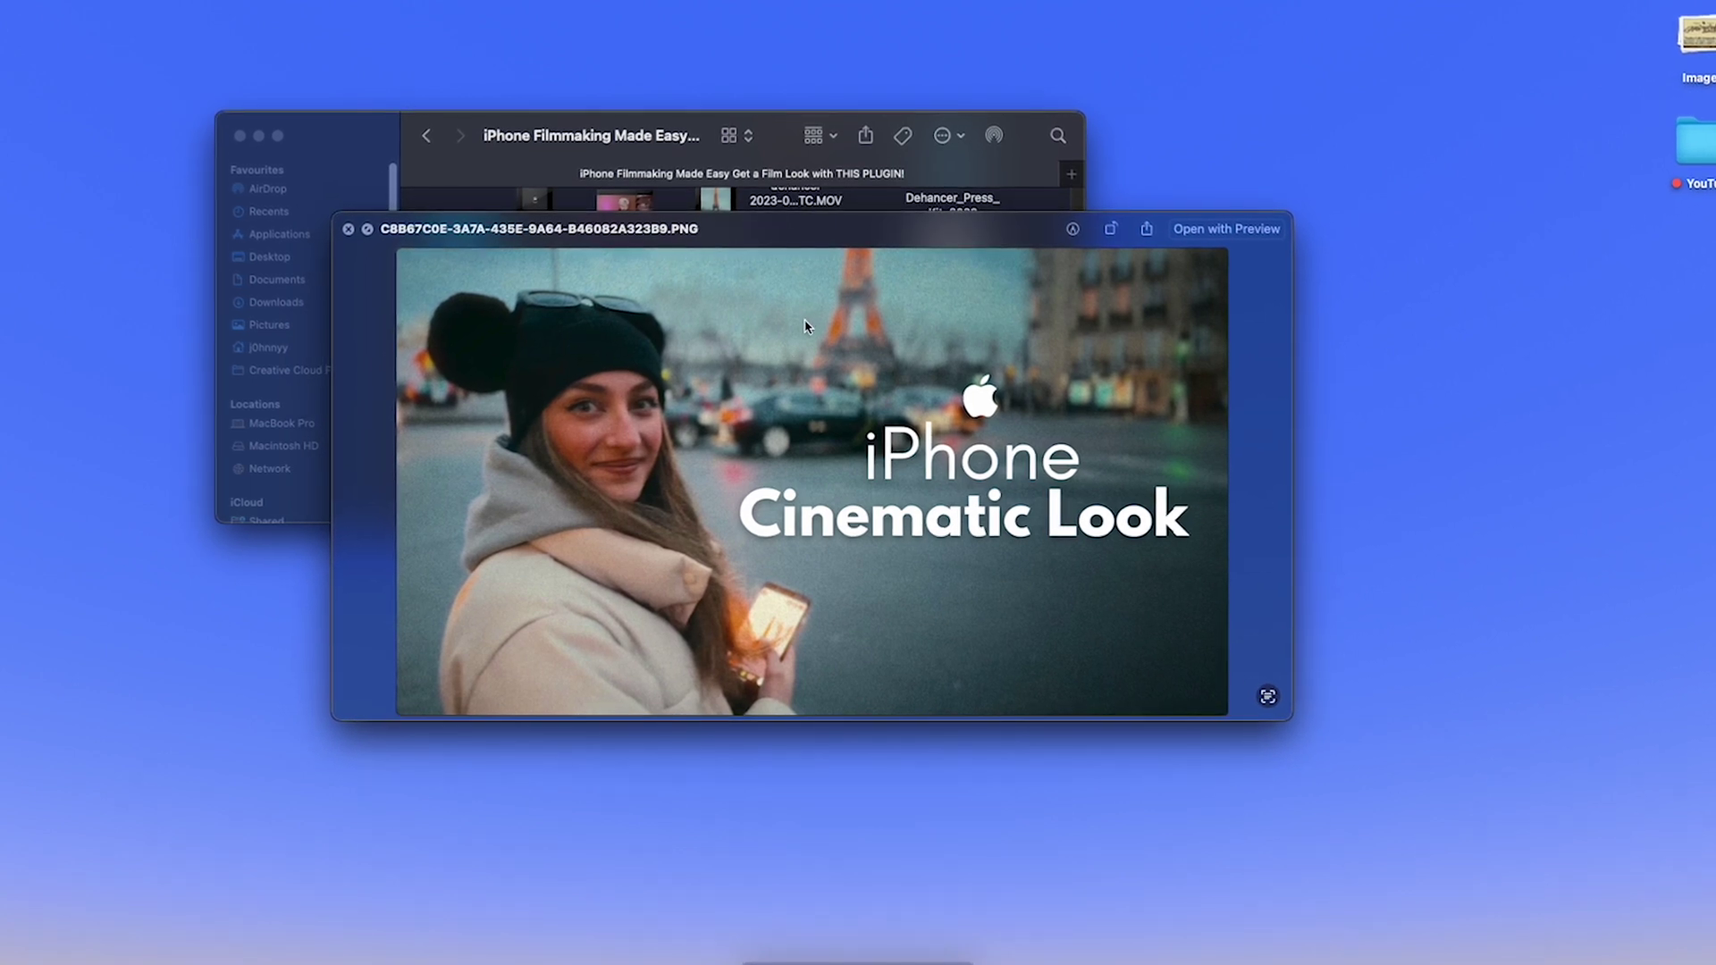
# Preview IMG_0728.mov from the Finder, pause and scrub through the clip, reposition the preview and close it.
pyautogui.click(354, 228)
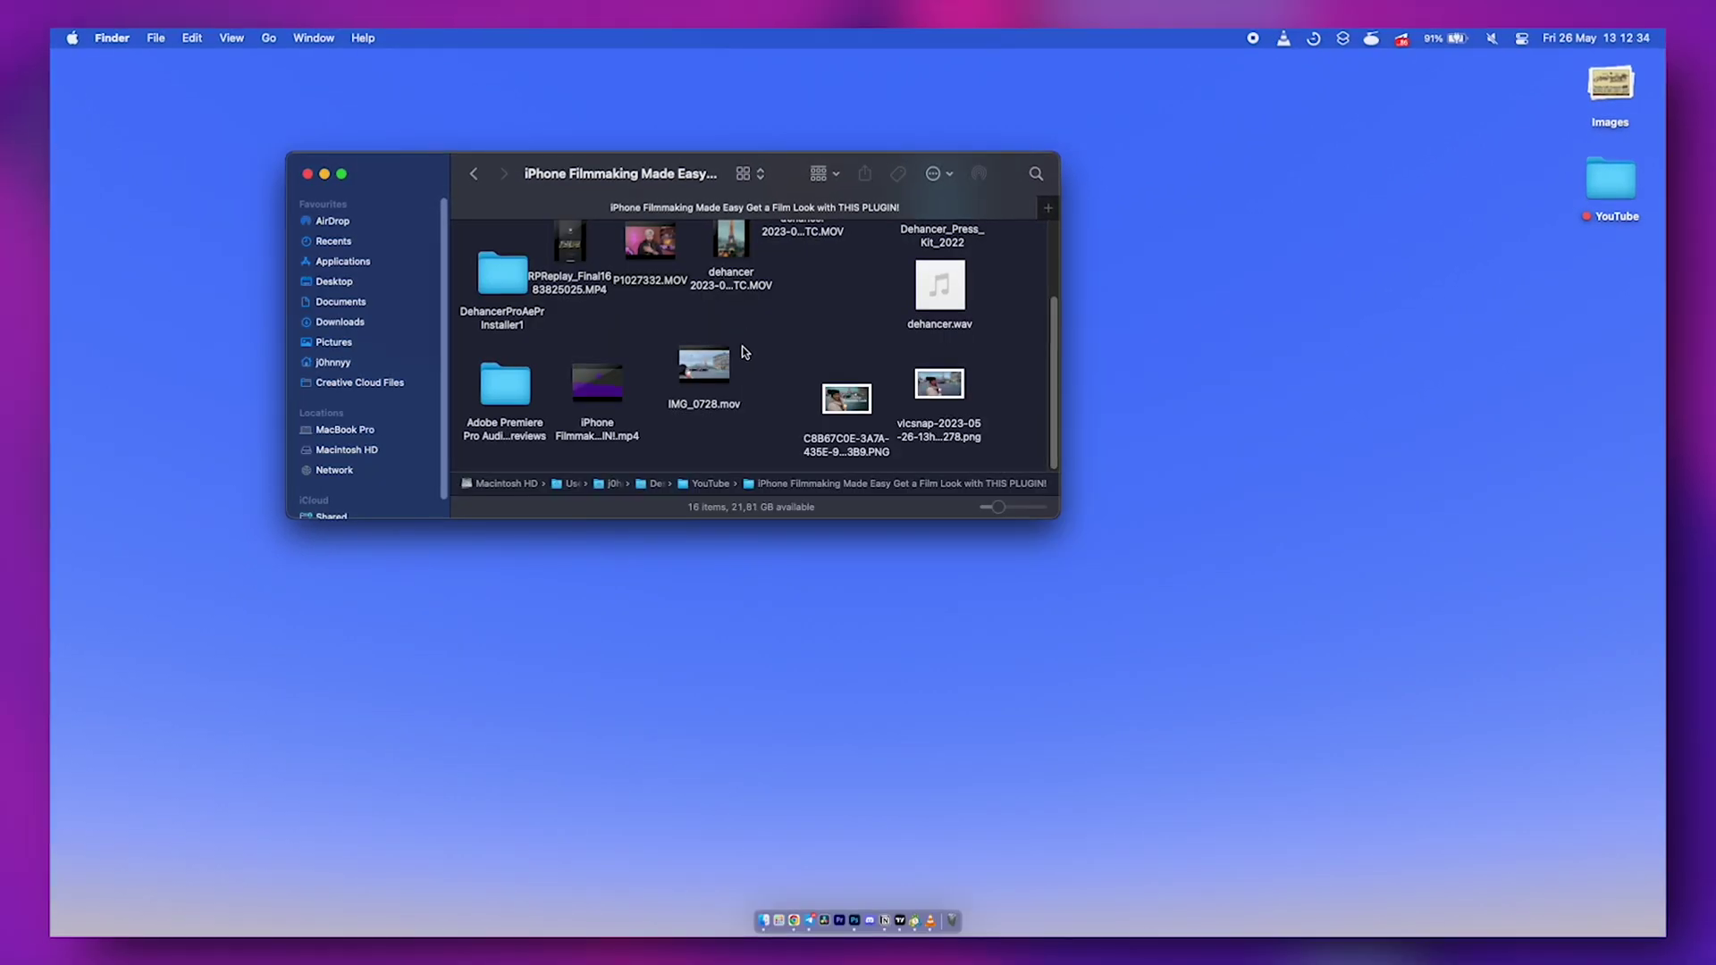
pyautogui.click(722, 373)
pyautogui.press('space')
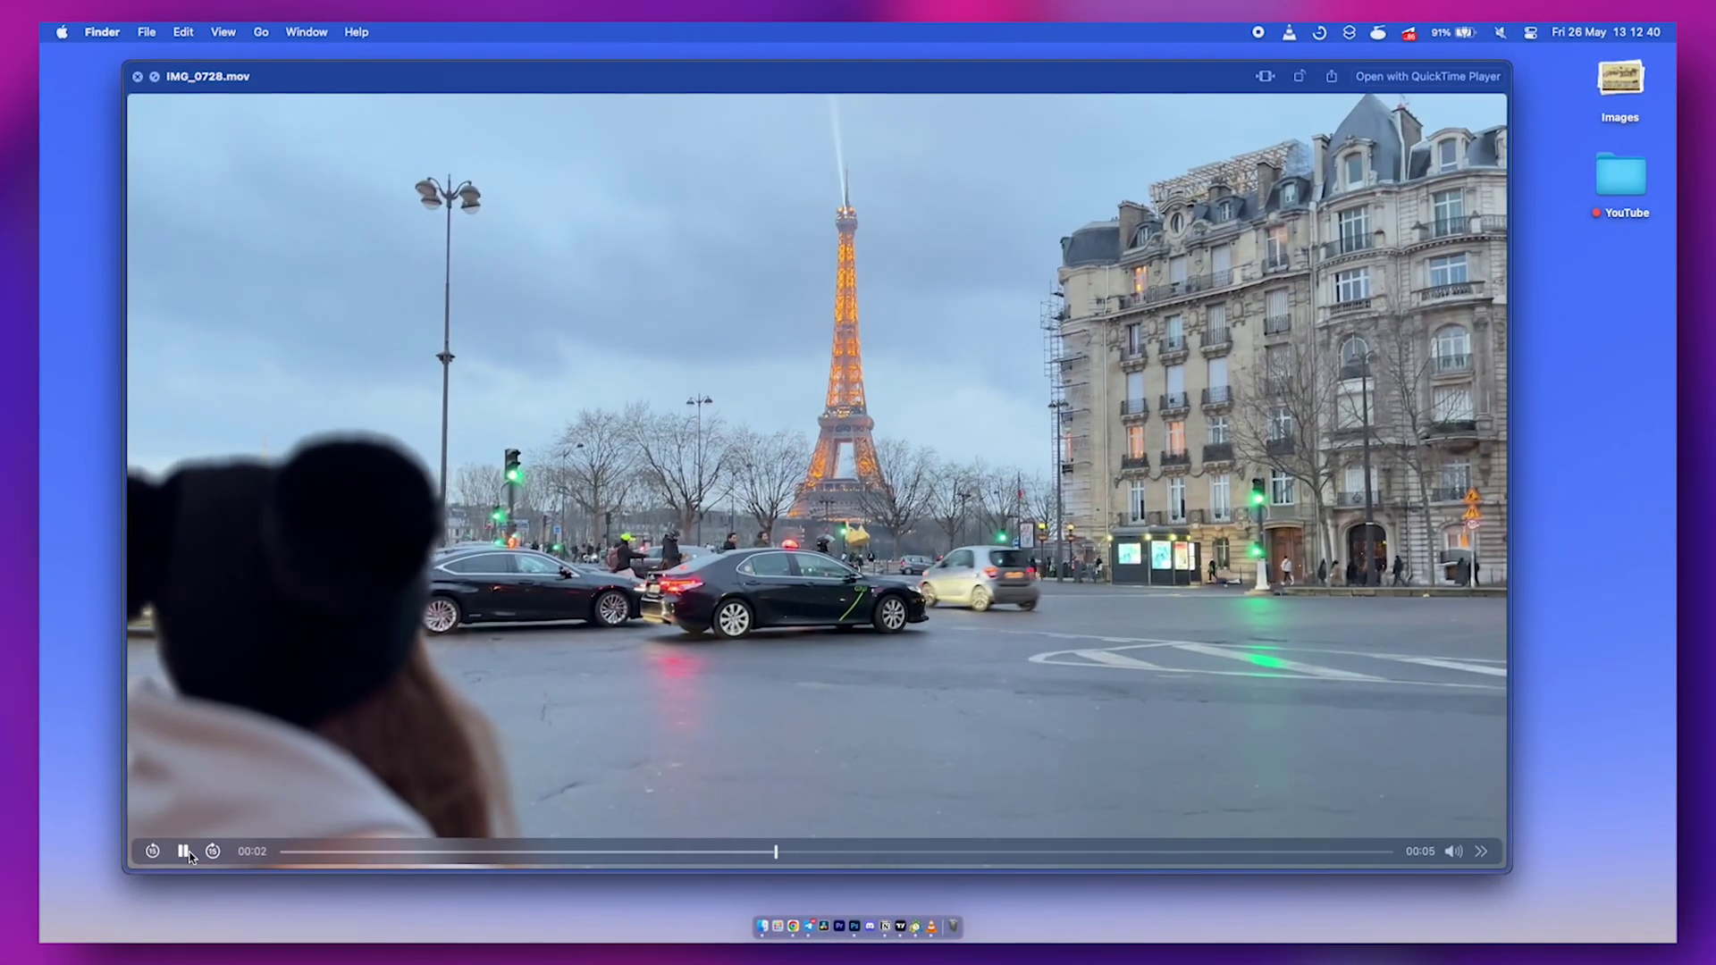
pyautogui.click(184, 851)
pyautogui.moveTo(409, 851); pyautogui.dragTo(681, 866)
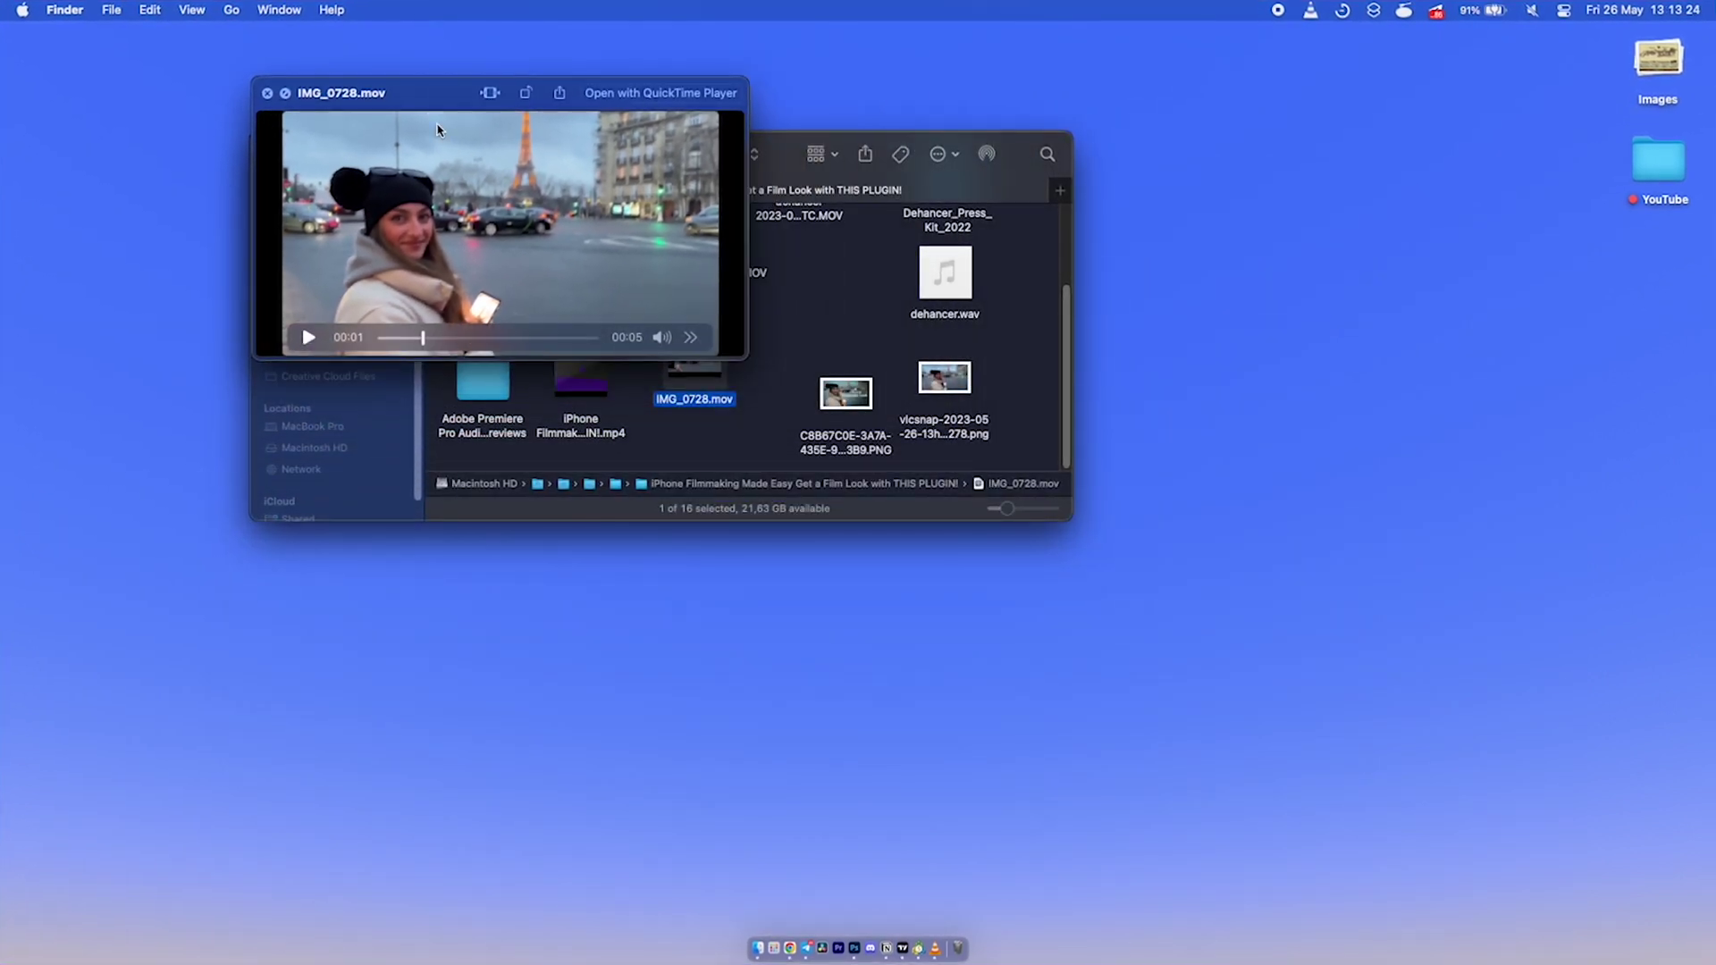
pyautogui.moveTo(437, 131); pyautogui.dragTo(800, 438)
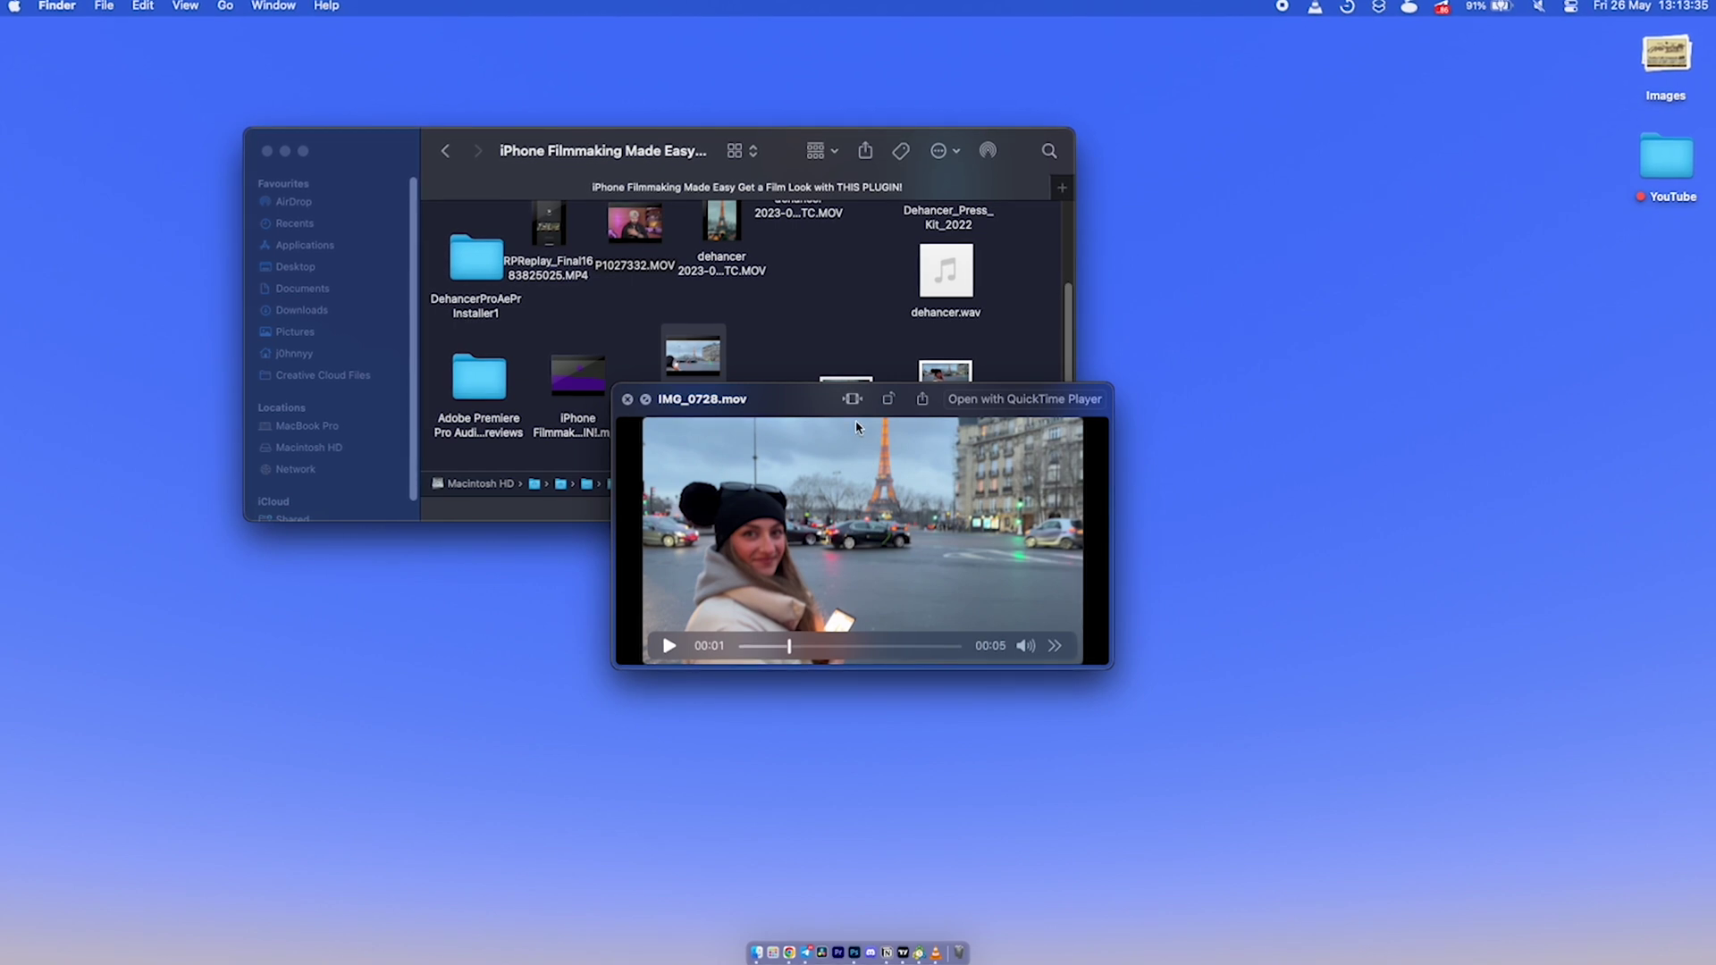
pyautogui.press('space')
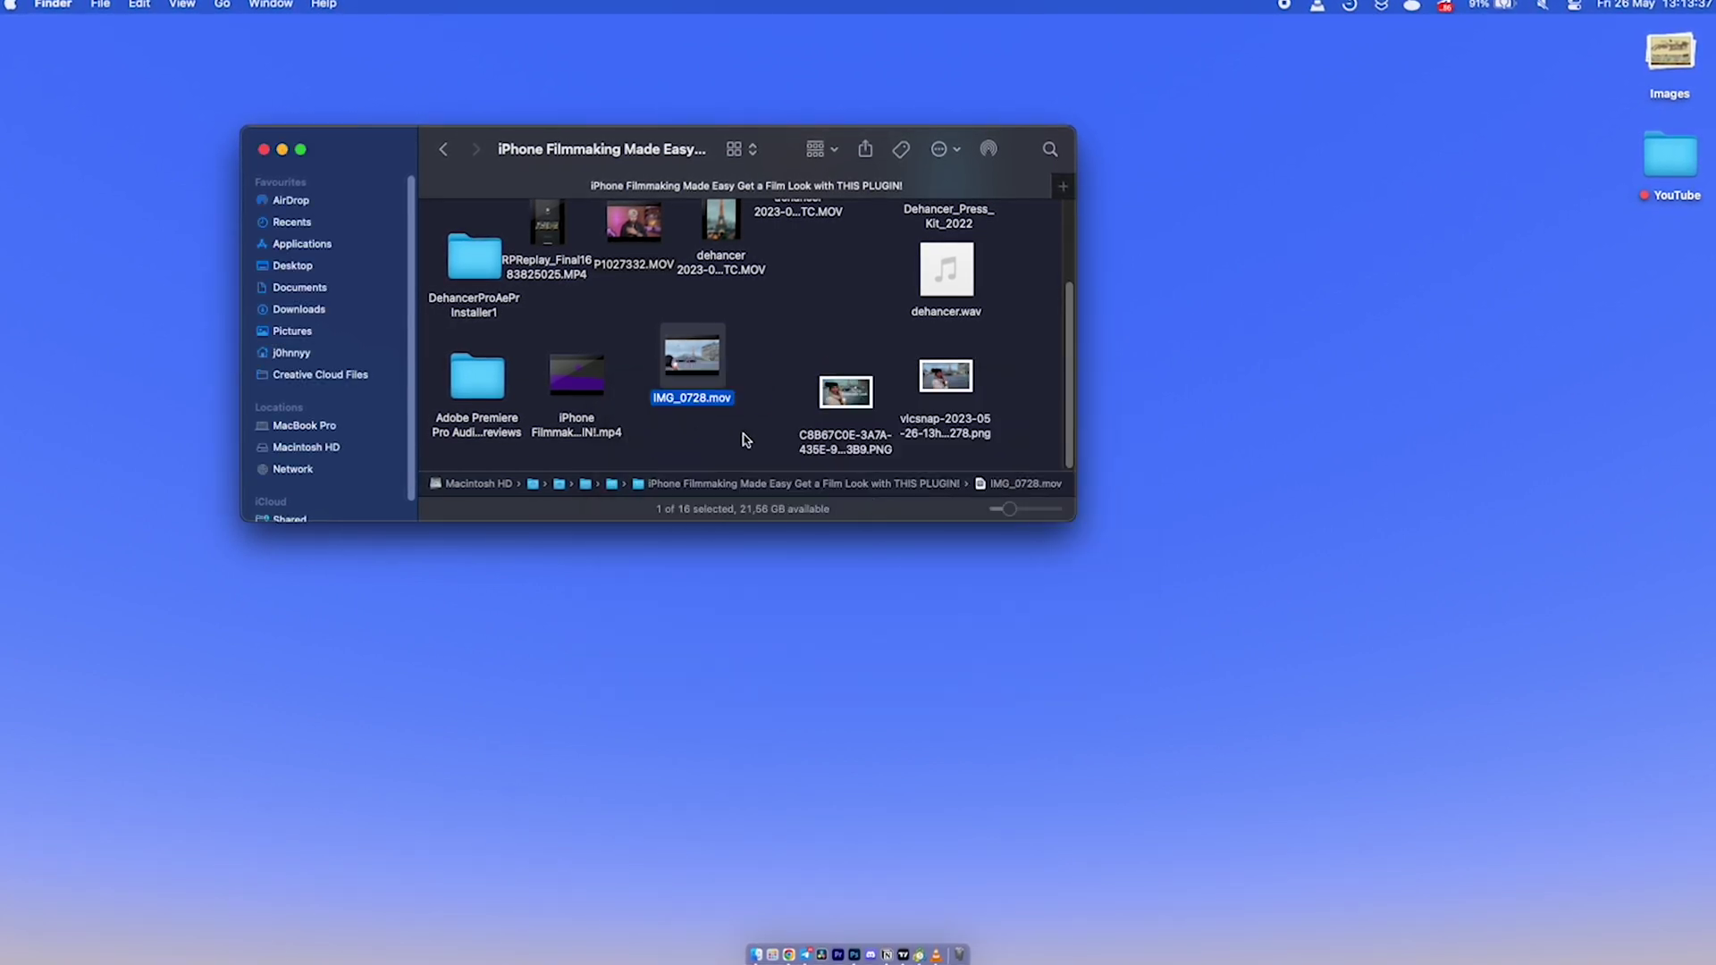
pyautogui.click(923, 402)
pyautogui.press('space')
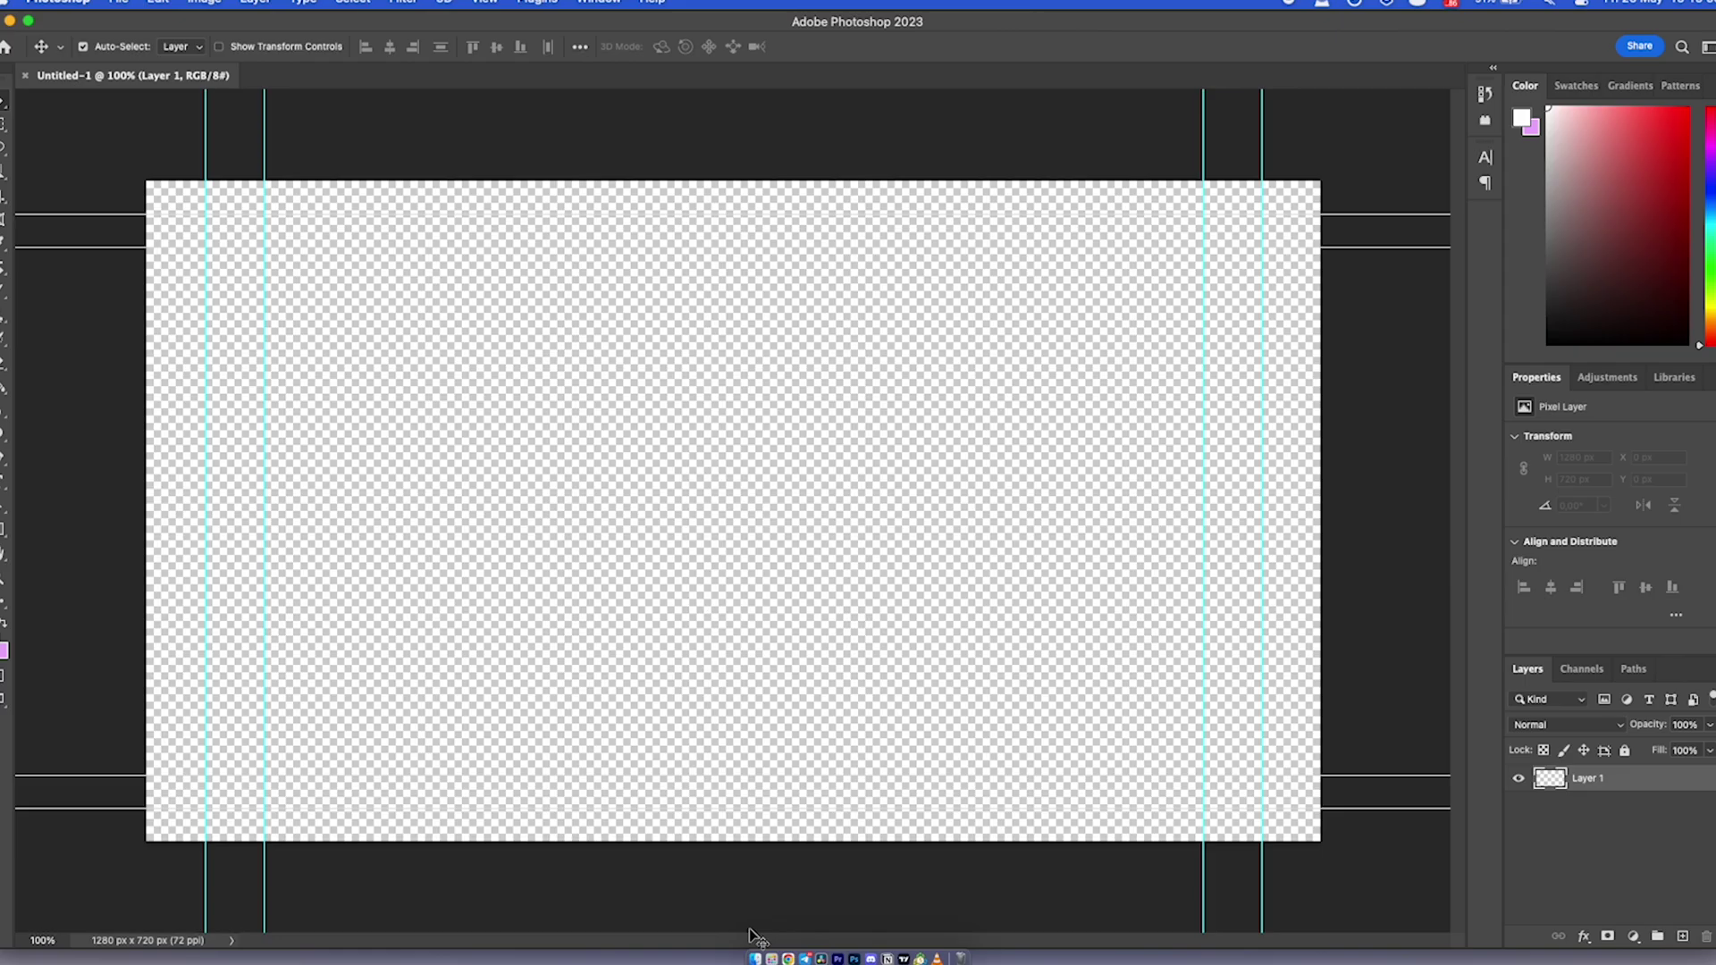
pyautogui.click(756, 958)
pyautogui.moveTo(952, 382); pyautogui.dragTo(664, 659)
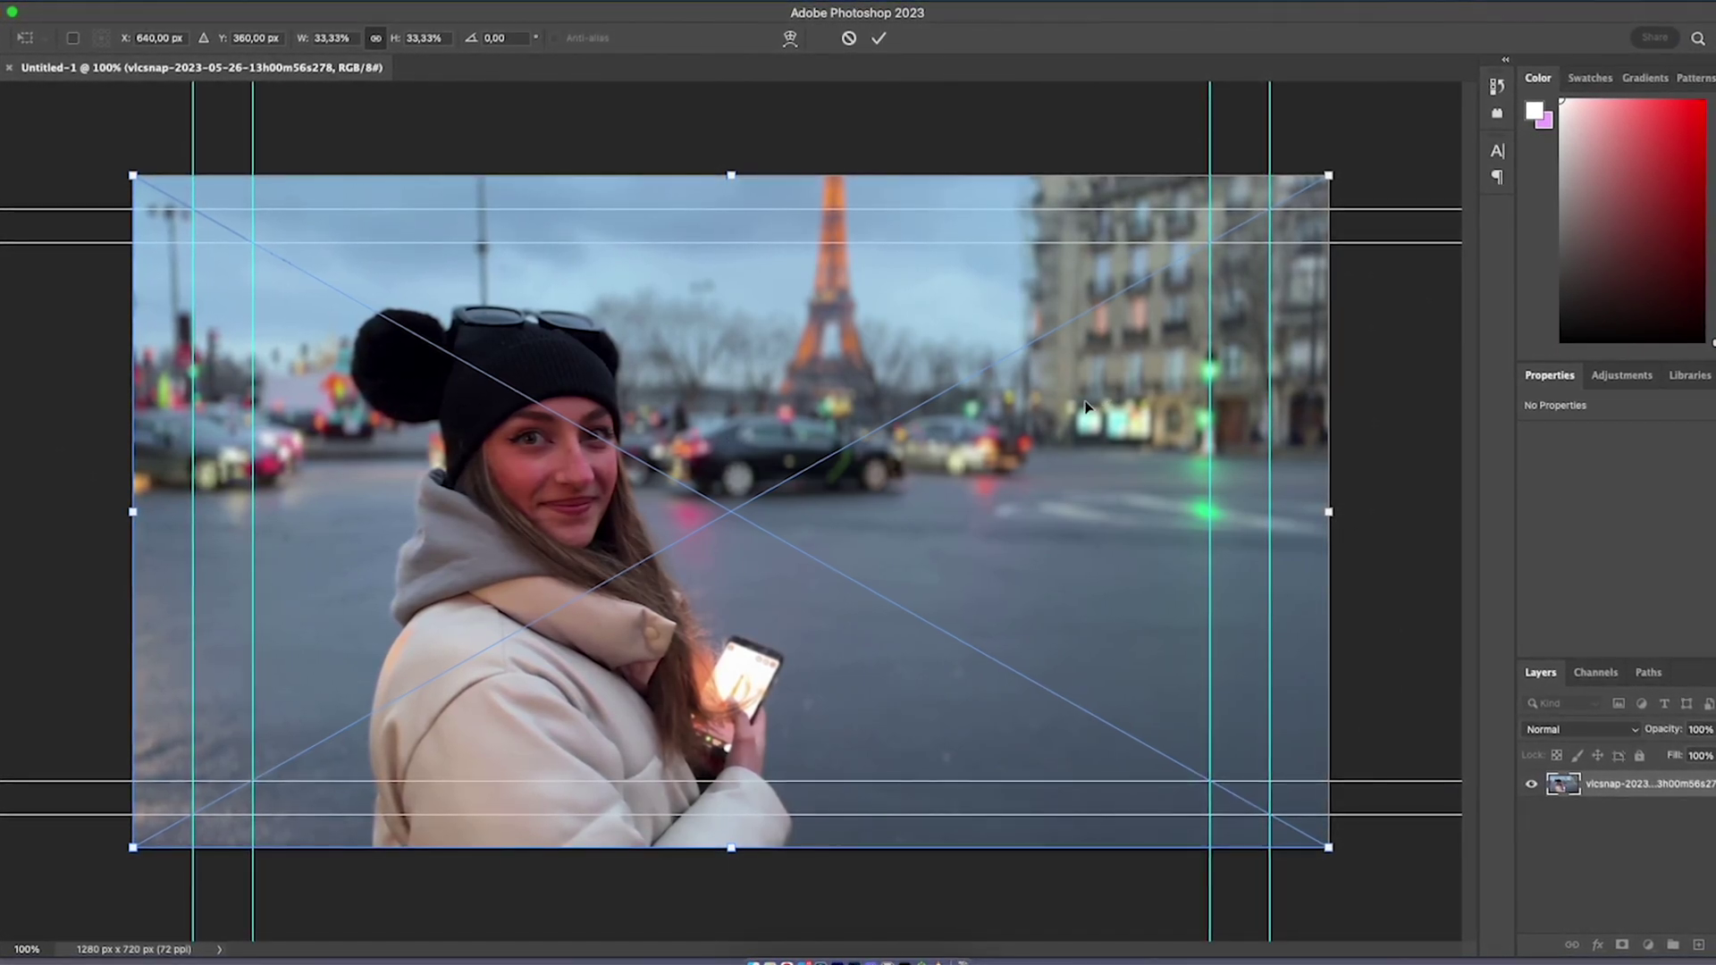
pyautogui.press('Return')
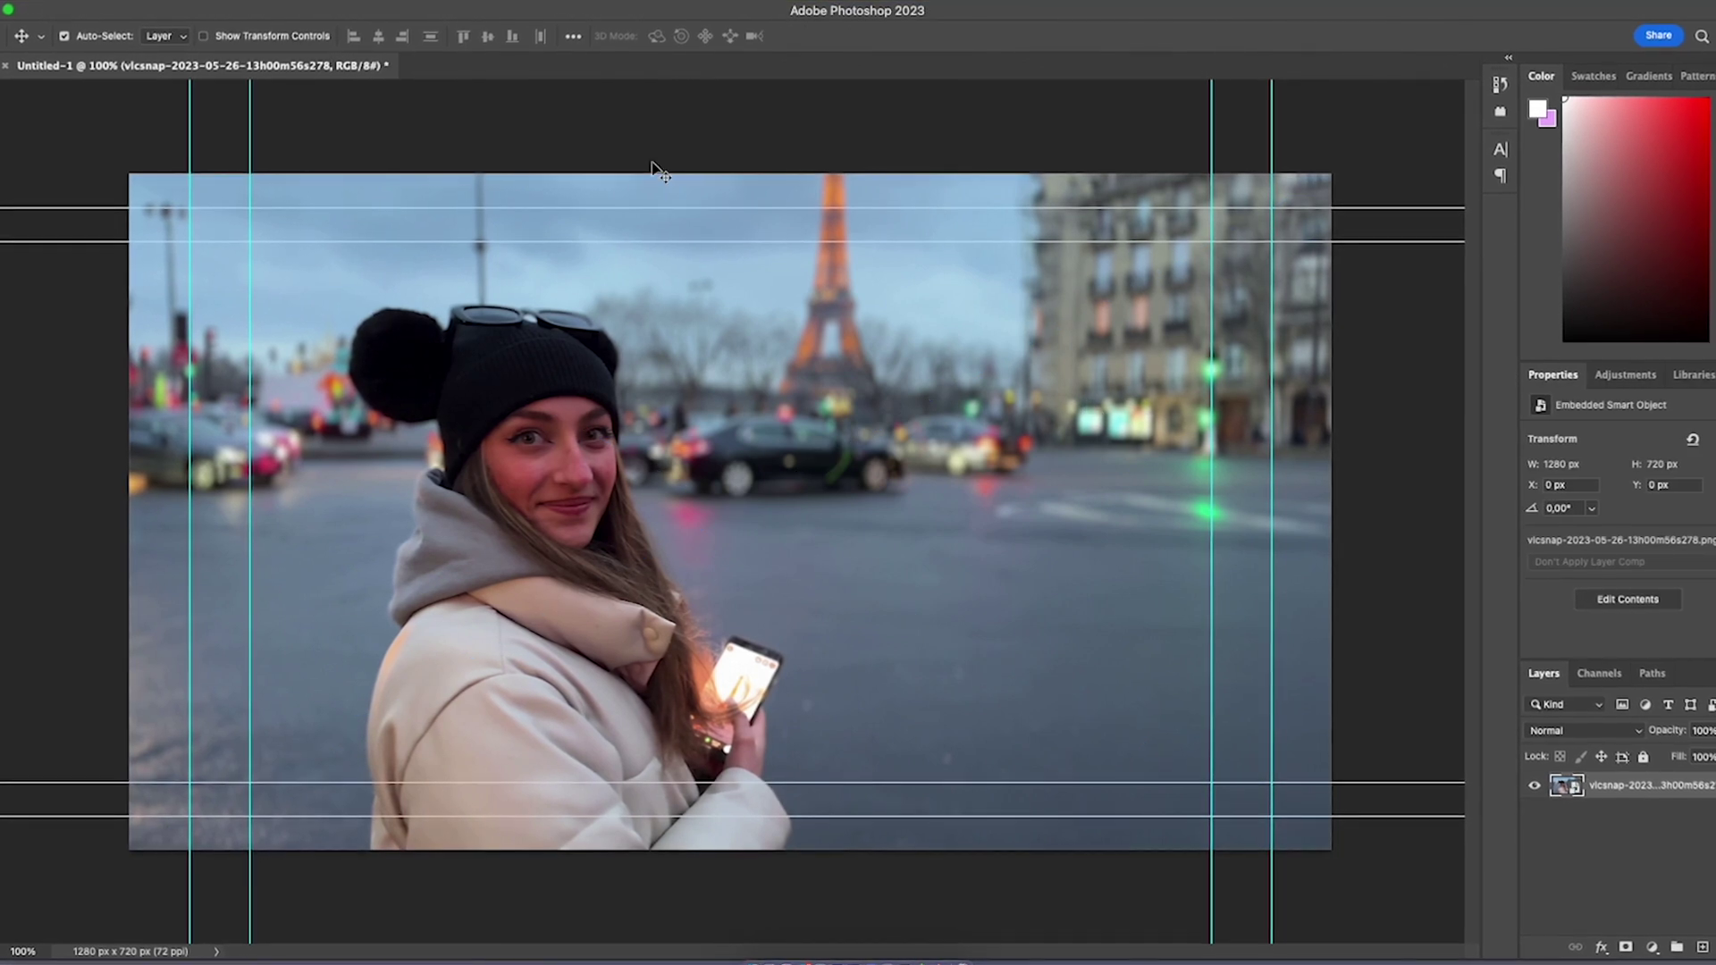
# Open the Dehancer filter on the placed photo and list the Dehancer Team presets.
pyautogui.click(456, 0)
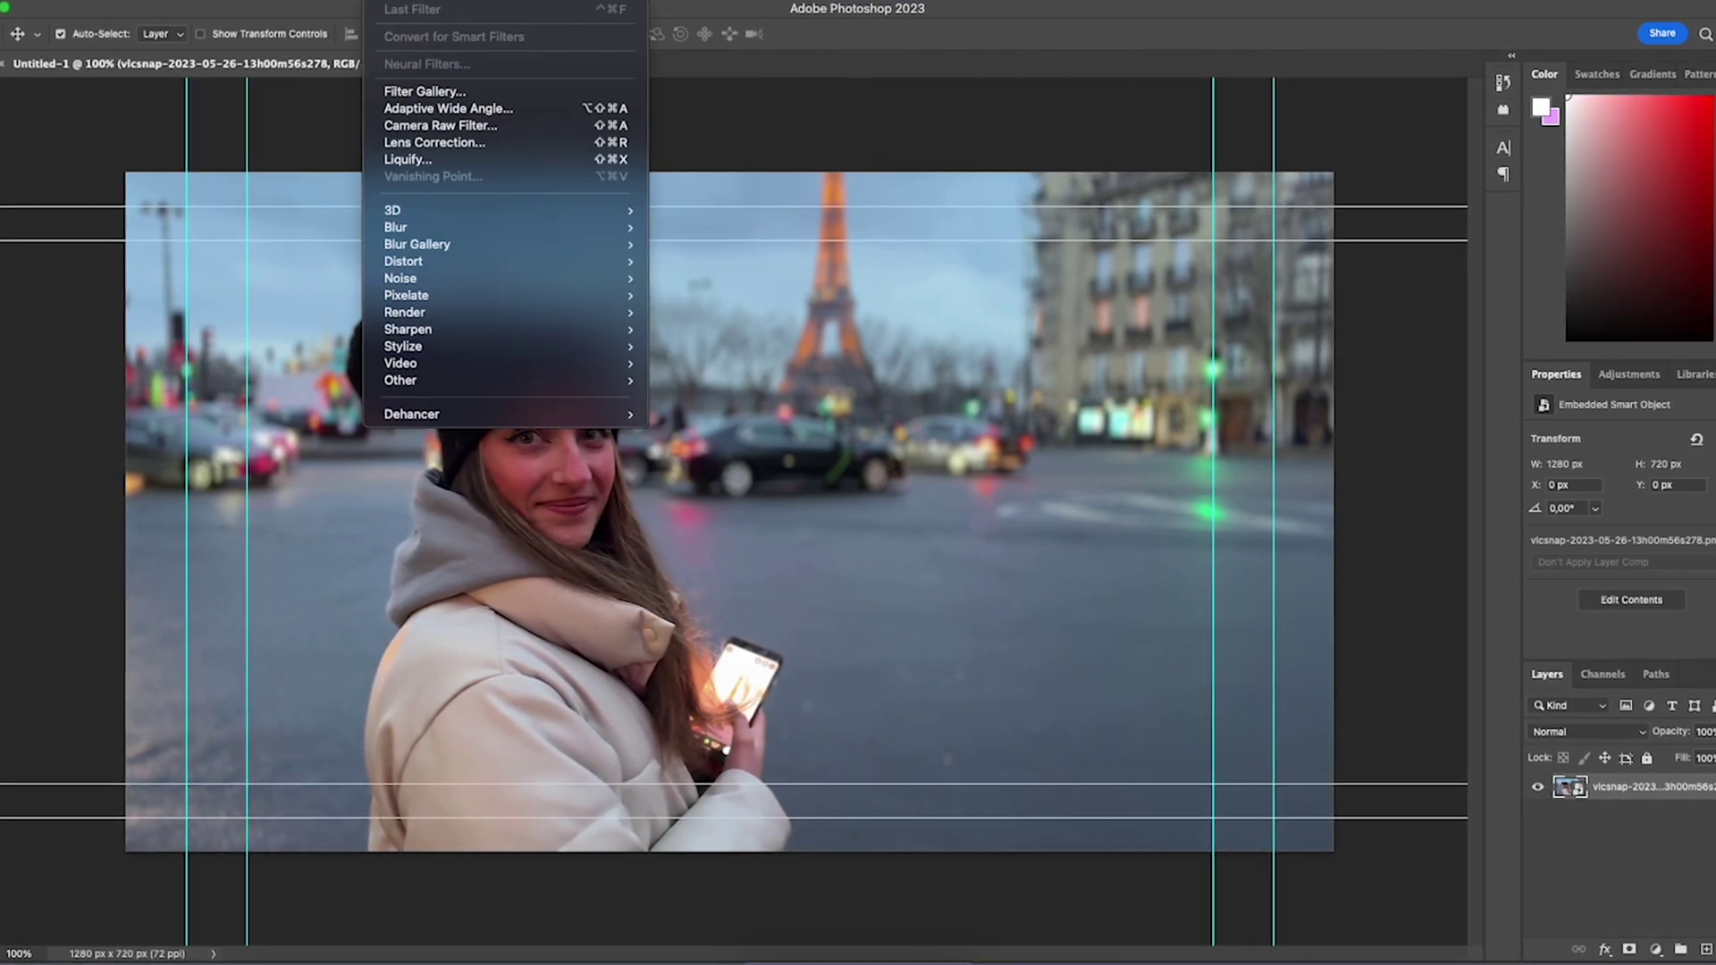
pyautogui.moveTo(410, 413)
pyautogui.click(706, 413)
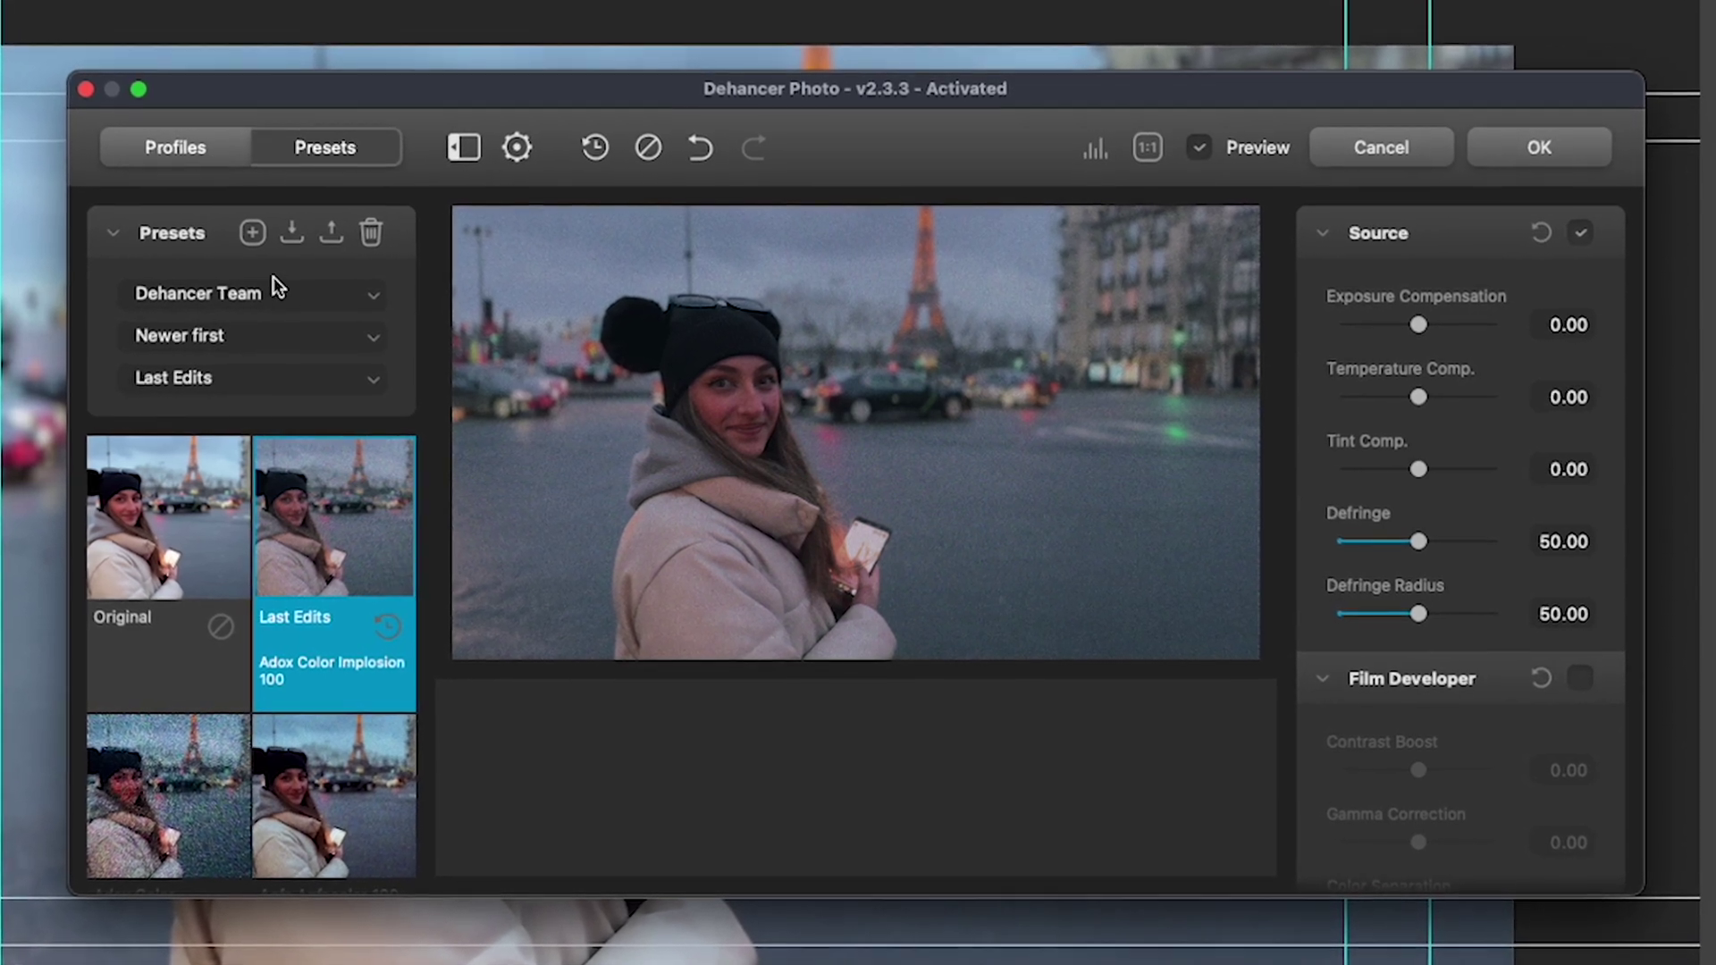
pyautogui.click(375, 295)
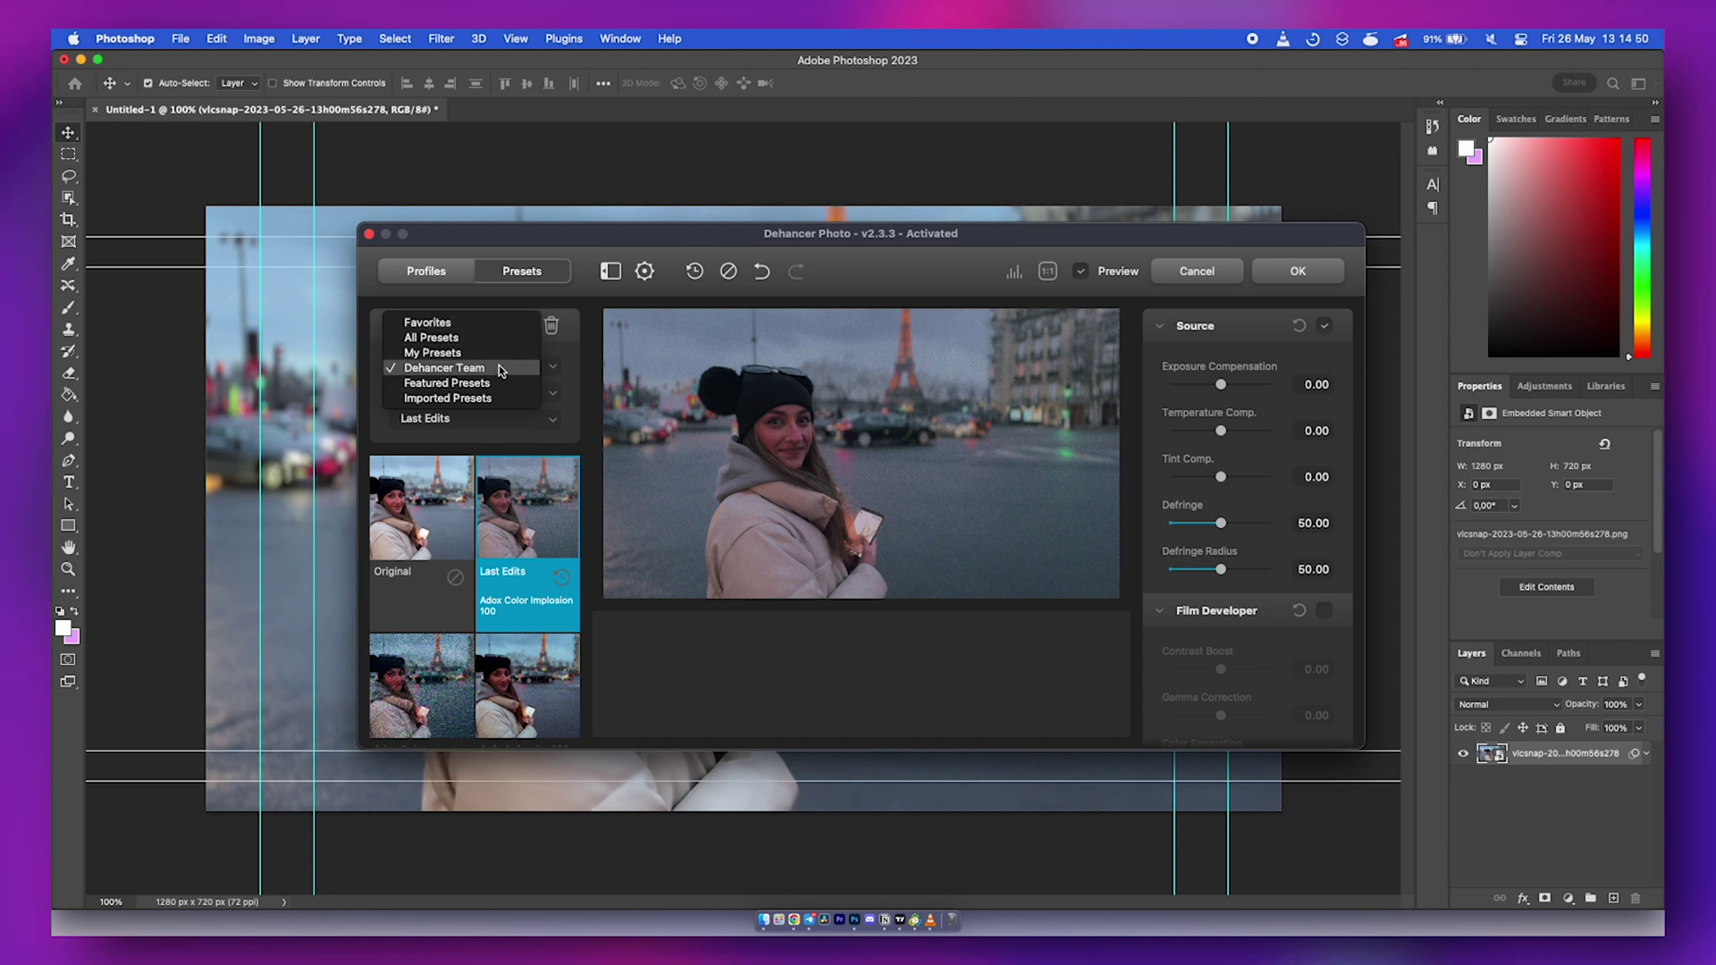
pyautogui.click(484, 373)
# Try the presets Ambrotype (by Anatolee Green) normal, Fuji Eterna Vivid 500 (Exp.2013) + 2383 and Fuji Reala 500D (Exp.2013) + 2383.
pyautogui.scroll(-3, 516, 549)
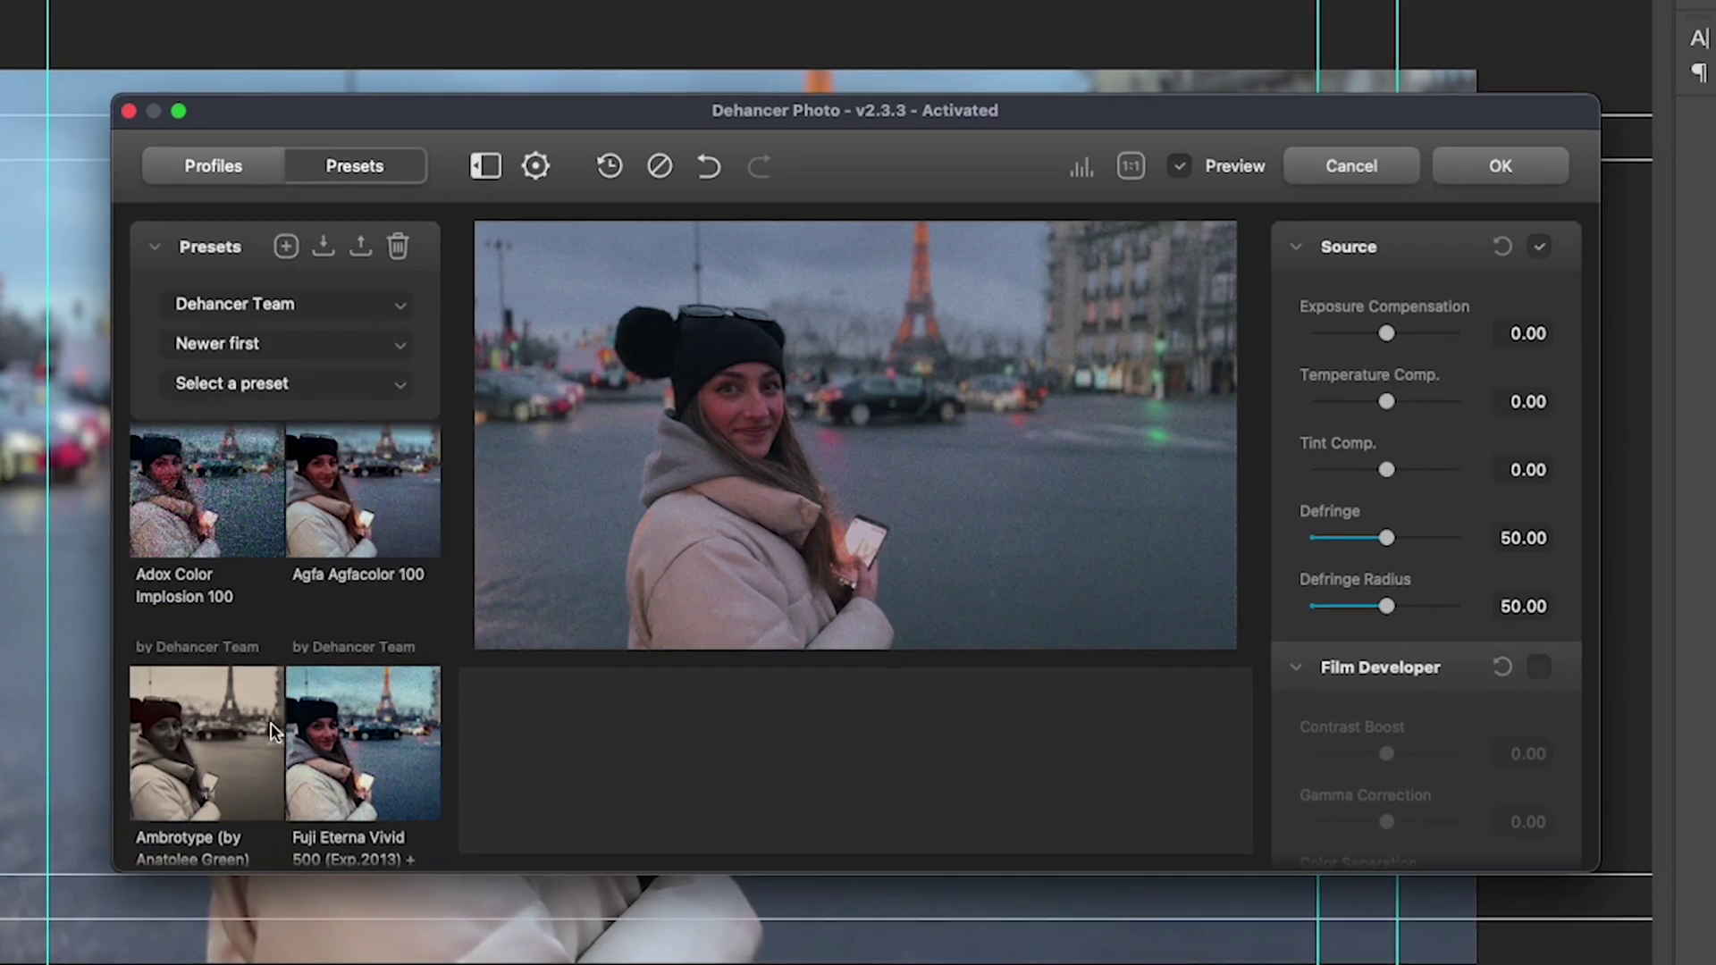
pyautogui.click(268, 731)
pyautogui.scroll(-2, 333, 633)
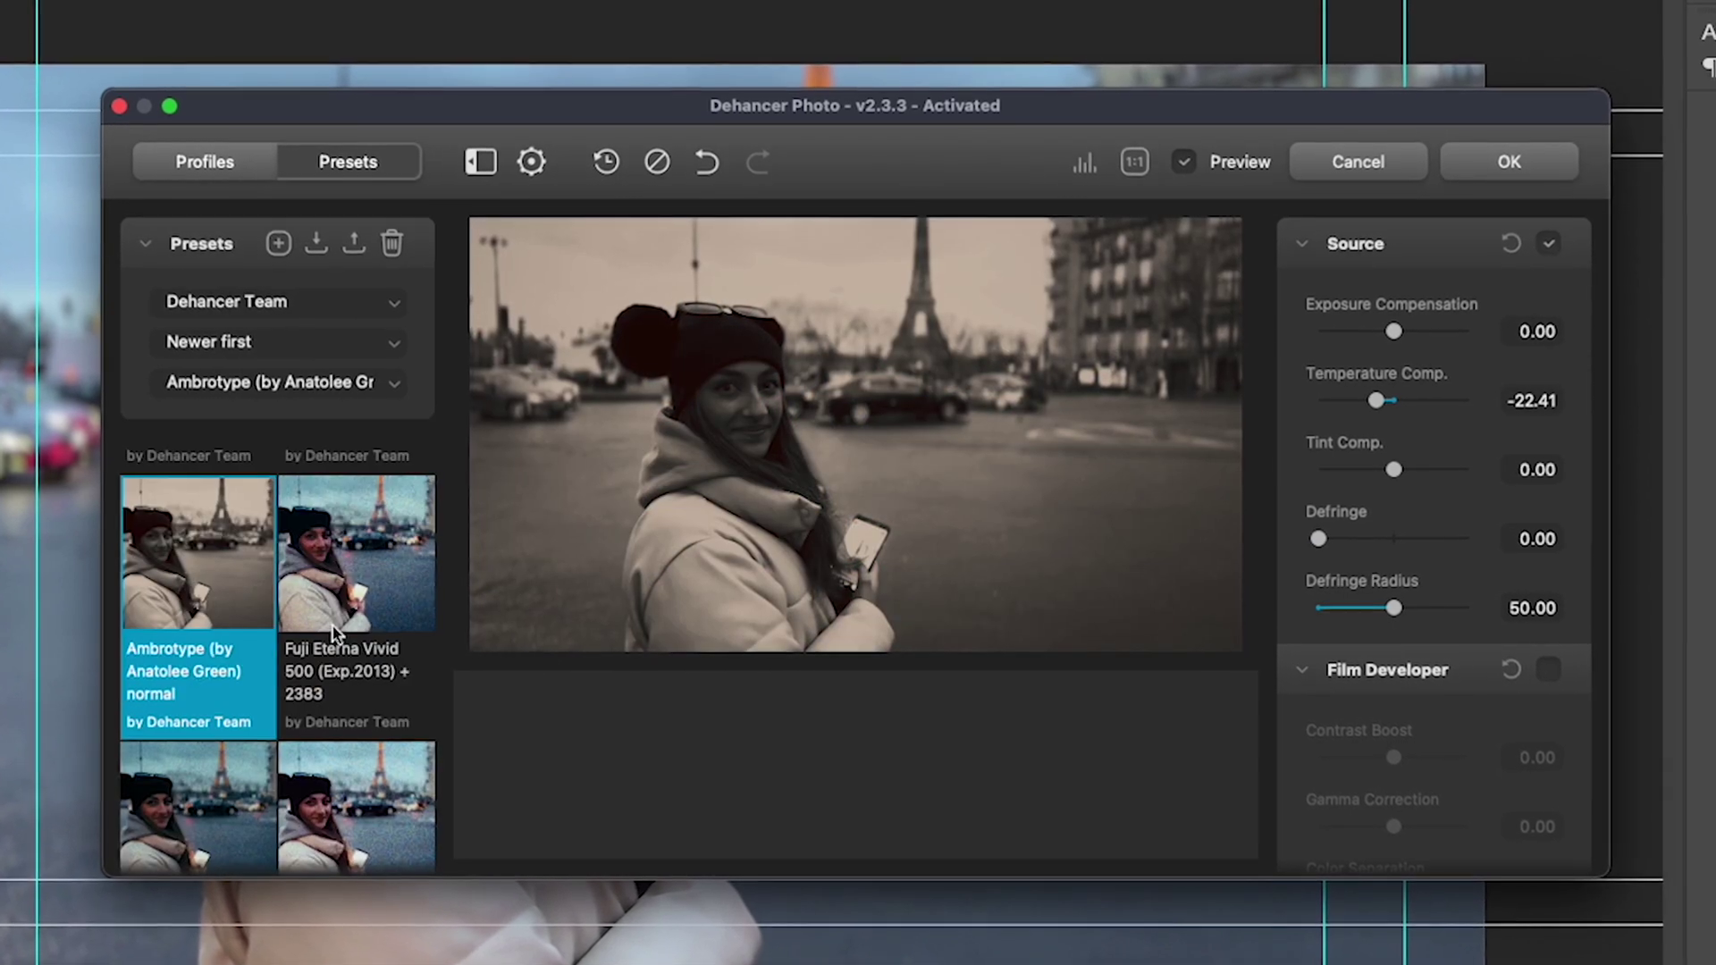
pyautogui.click(332, 633)
pyautogui.scroll(-2, 333, 633)
pyautogui.click(328, 661)
pyautogui.scroll(-3, 341, 614)
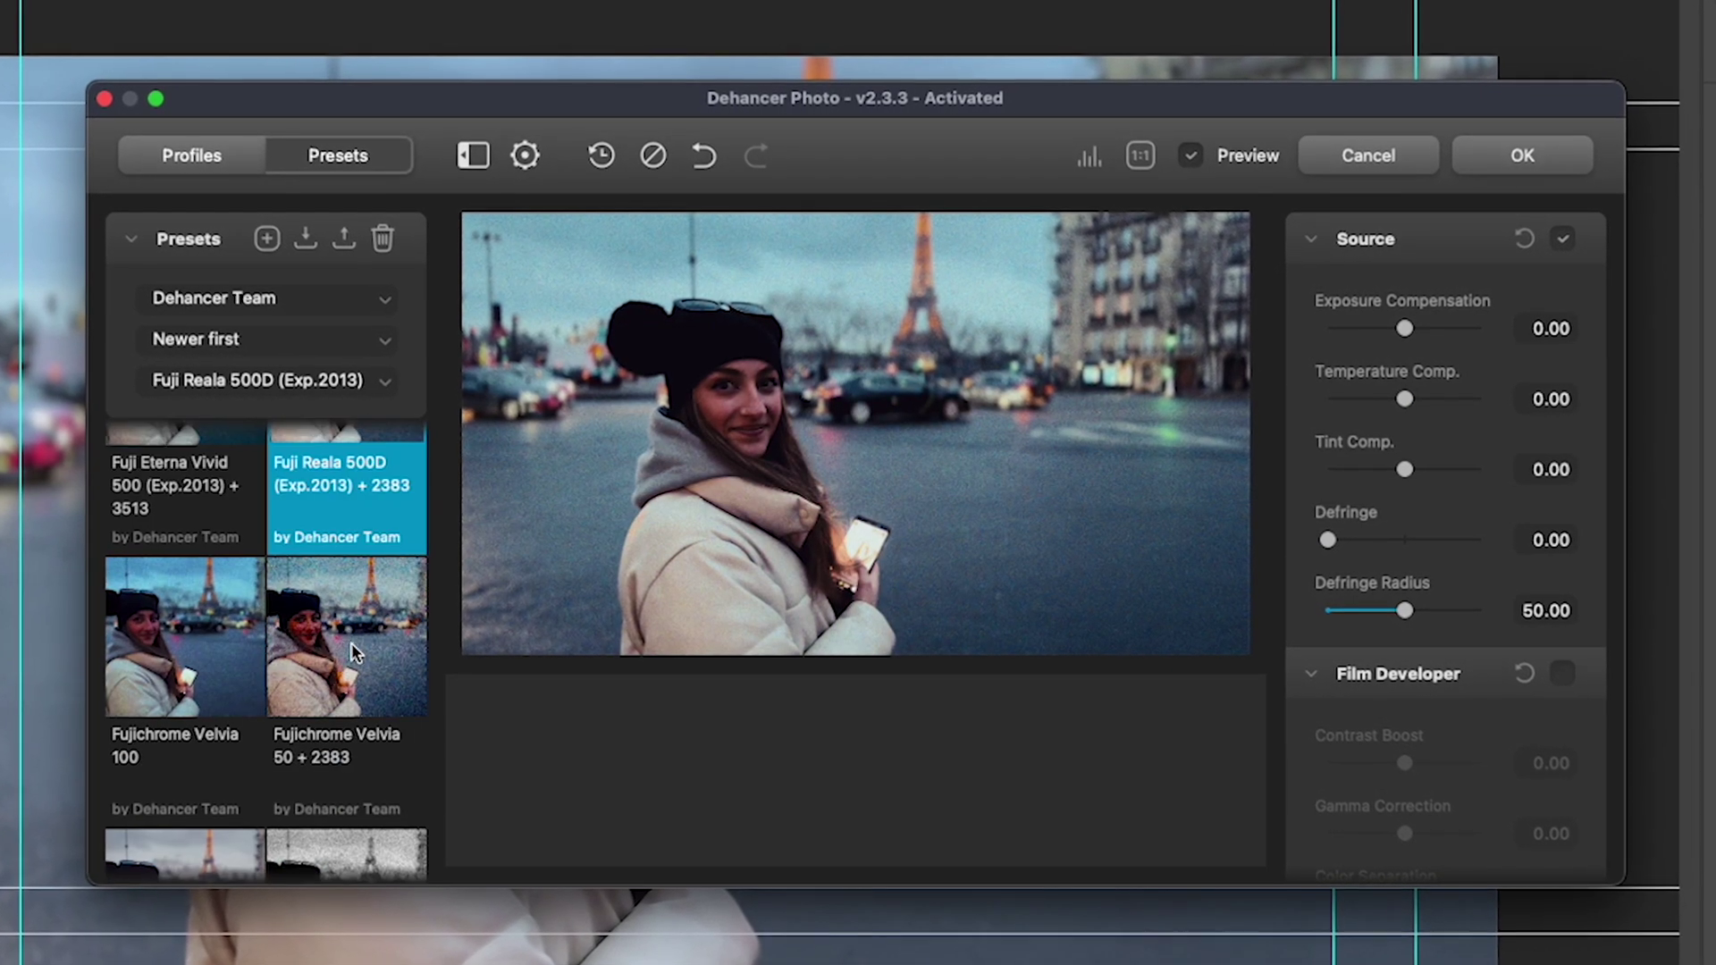
# Try the presets Fujichrome Velvia 50 + 2383, Fujifilm Instax + 2383, Kodak Aerocolor IV 125 and ORWO Chrom UT21 Daylight (Exp.1992).
pyautogui.click(352, 640)
pyautogui.scroll(-2, 313, 602)
pyautogui.click(222, 629)
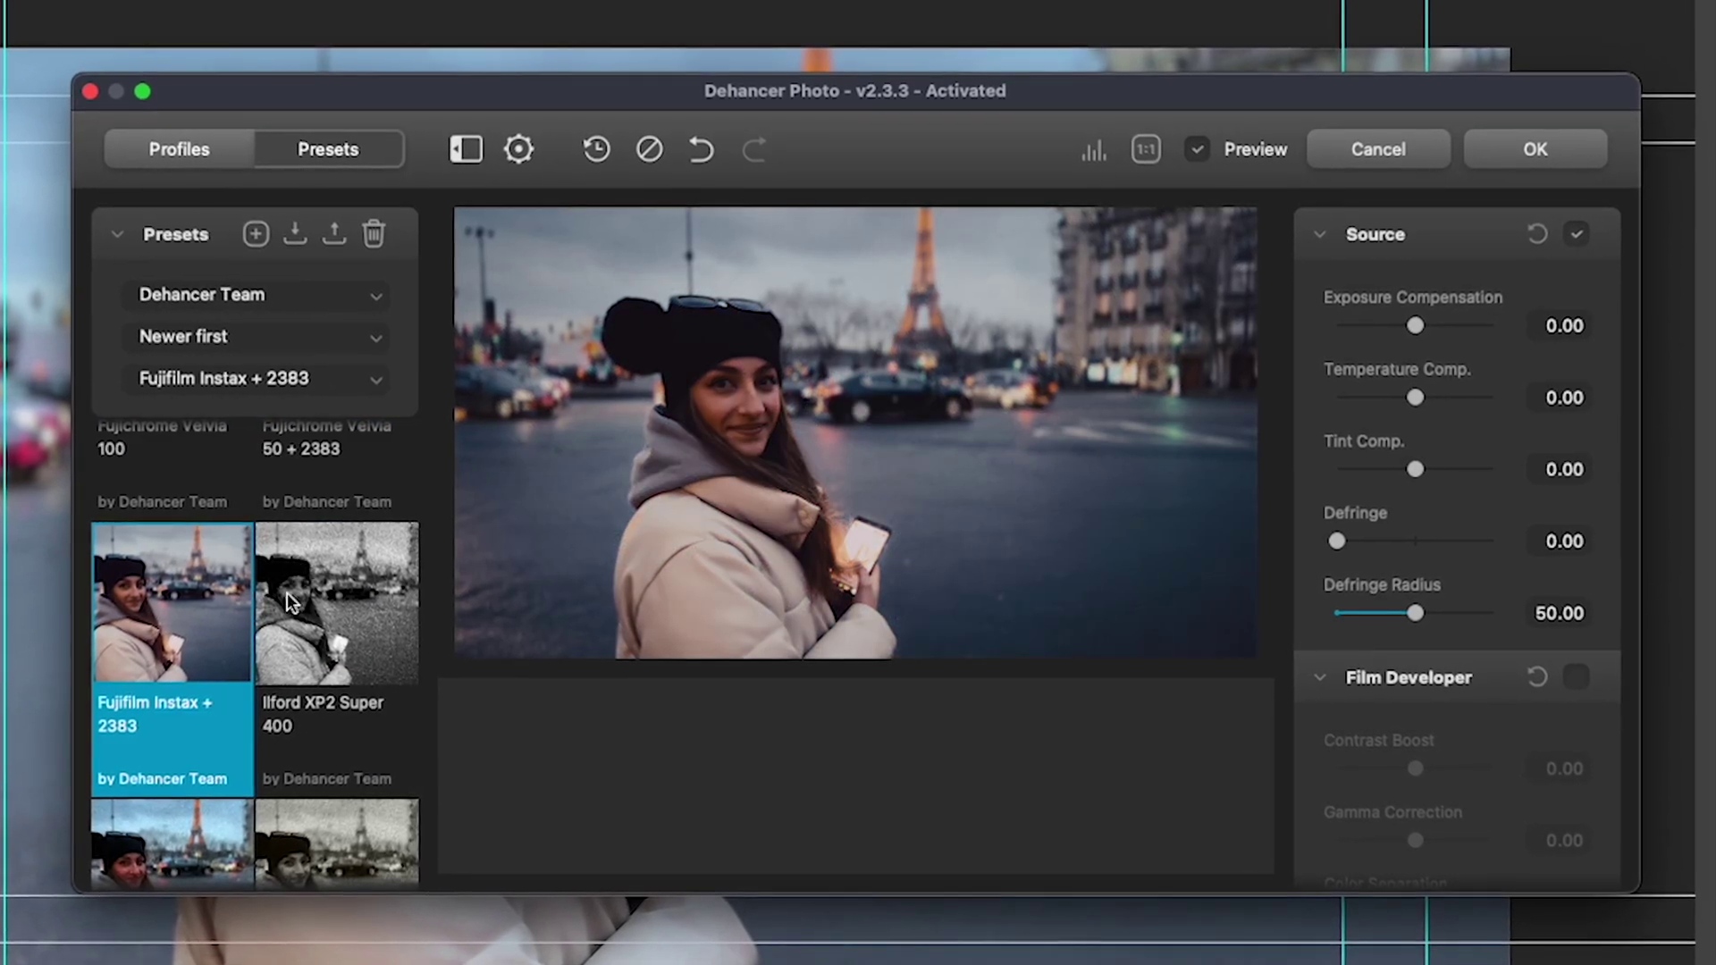
pyautogui.scroll(-3, 304, 617)
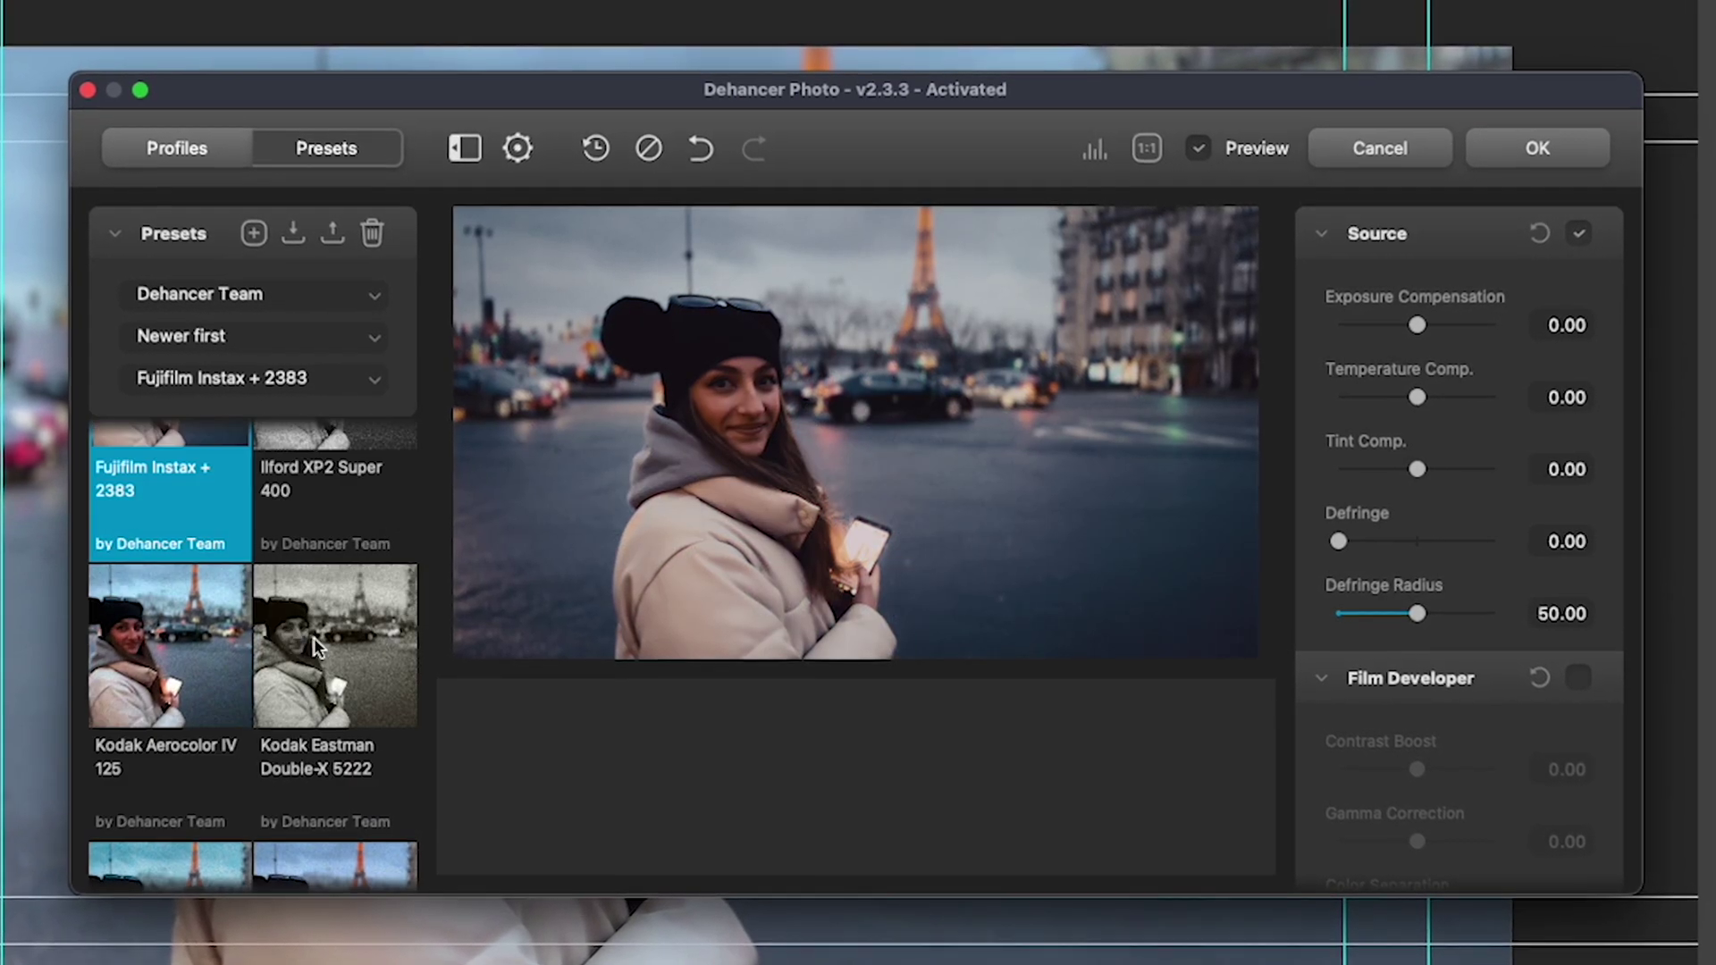
pyautogui.click(228, 649)
pyautogui.scroll(-5, 304, 690)
pyautogui.click(161, 662)
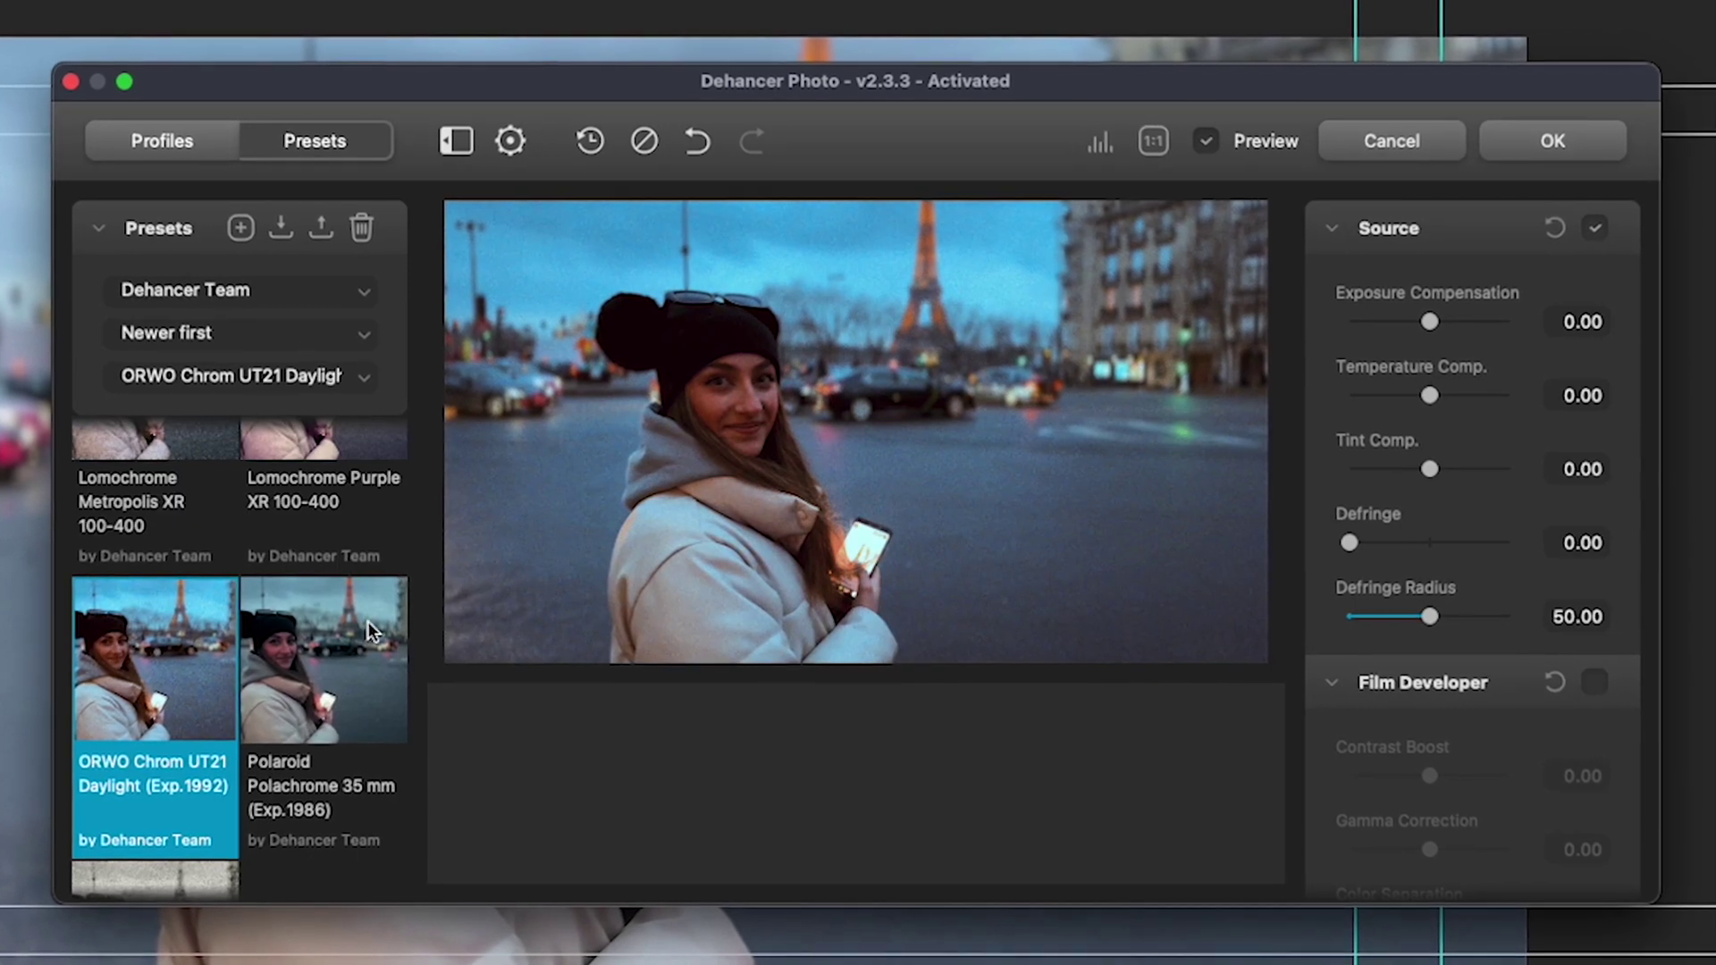
# Apply the Polaroid Polachrome 35 mm (Exp.1986) preset and raise its Exposure Compensation to 0.25.
pyautogui.click(367, 620)
pyautogui.scroll(-2, 323, 605)
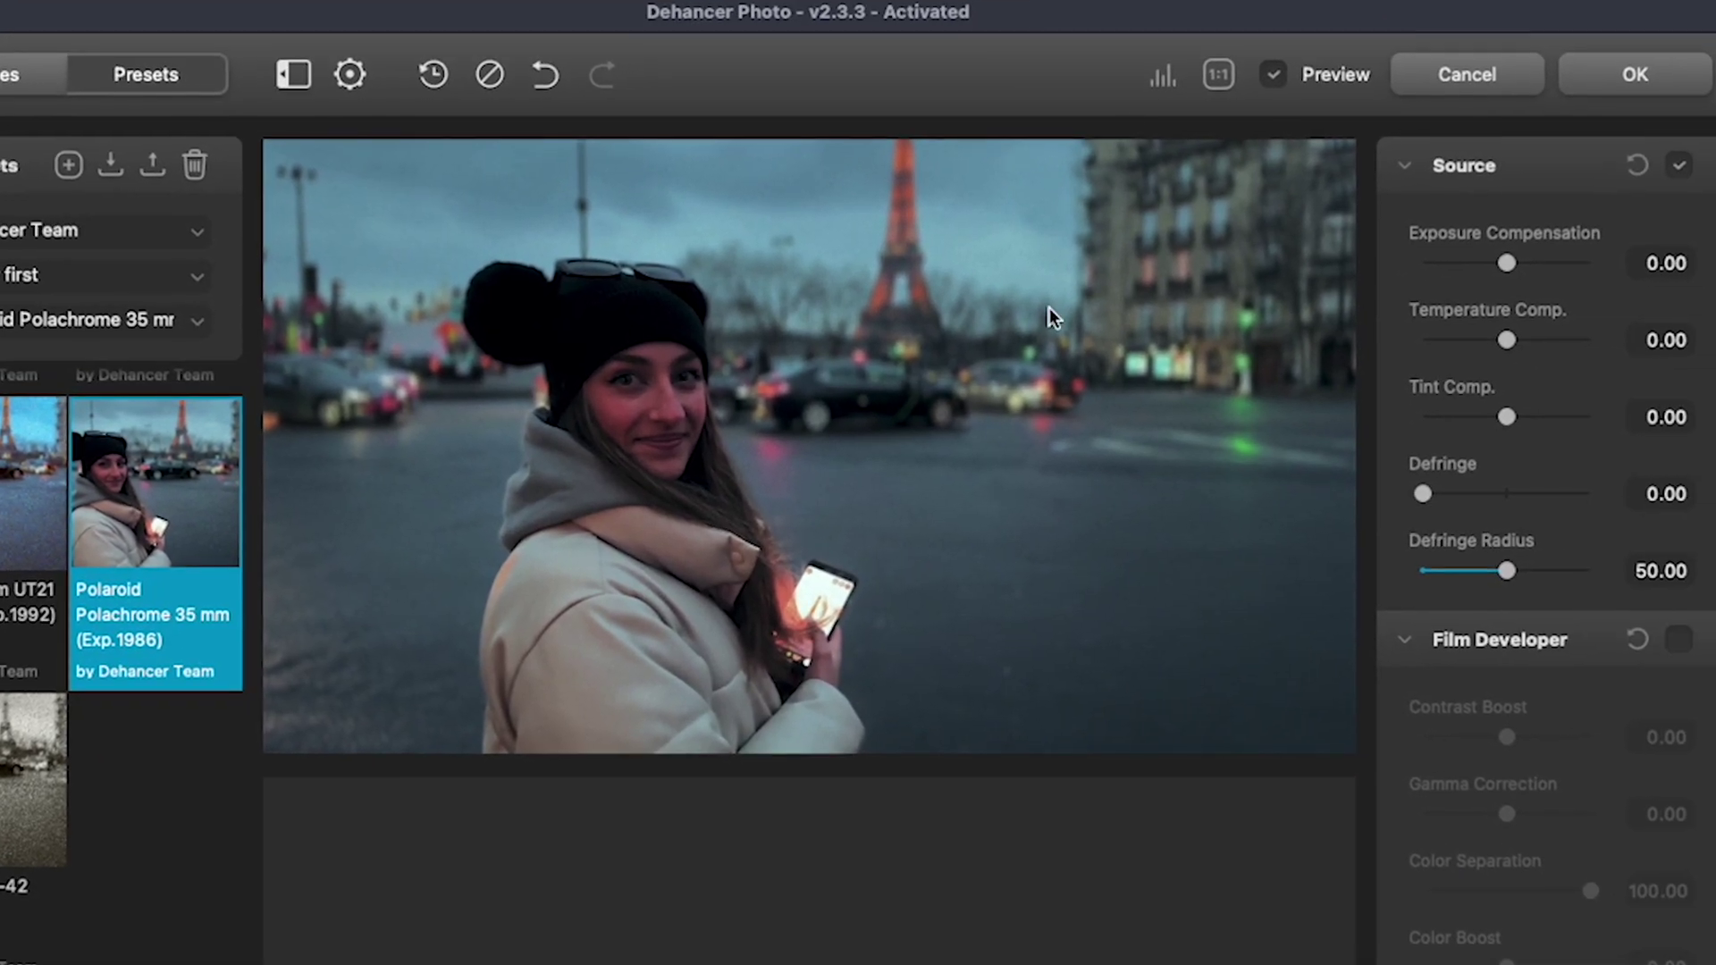
pyautogui.moveTo(1521, 255); pyautogui.dragTo(1516, 267)
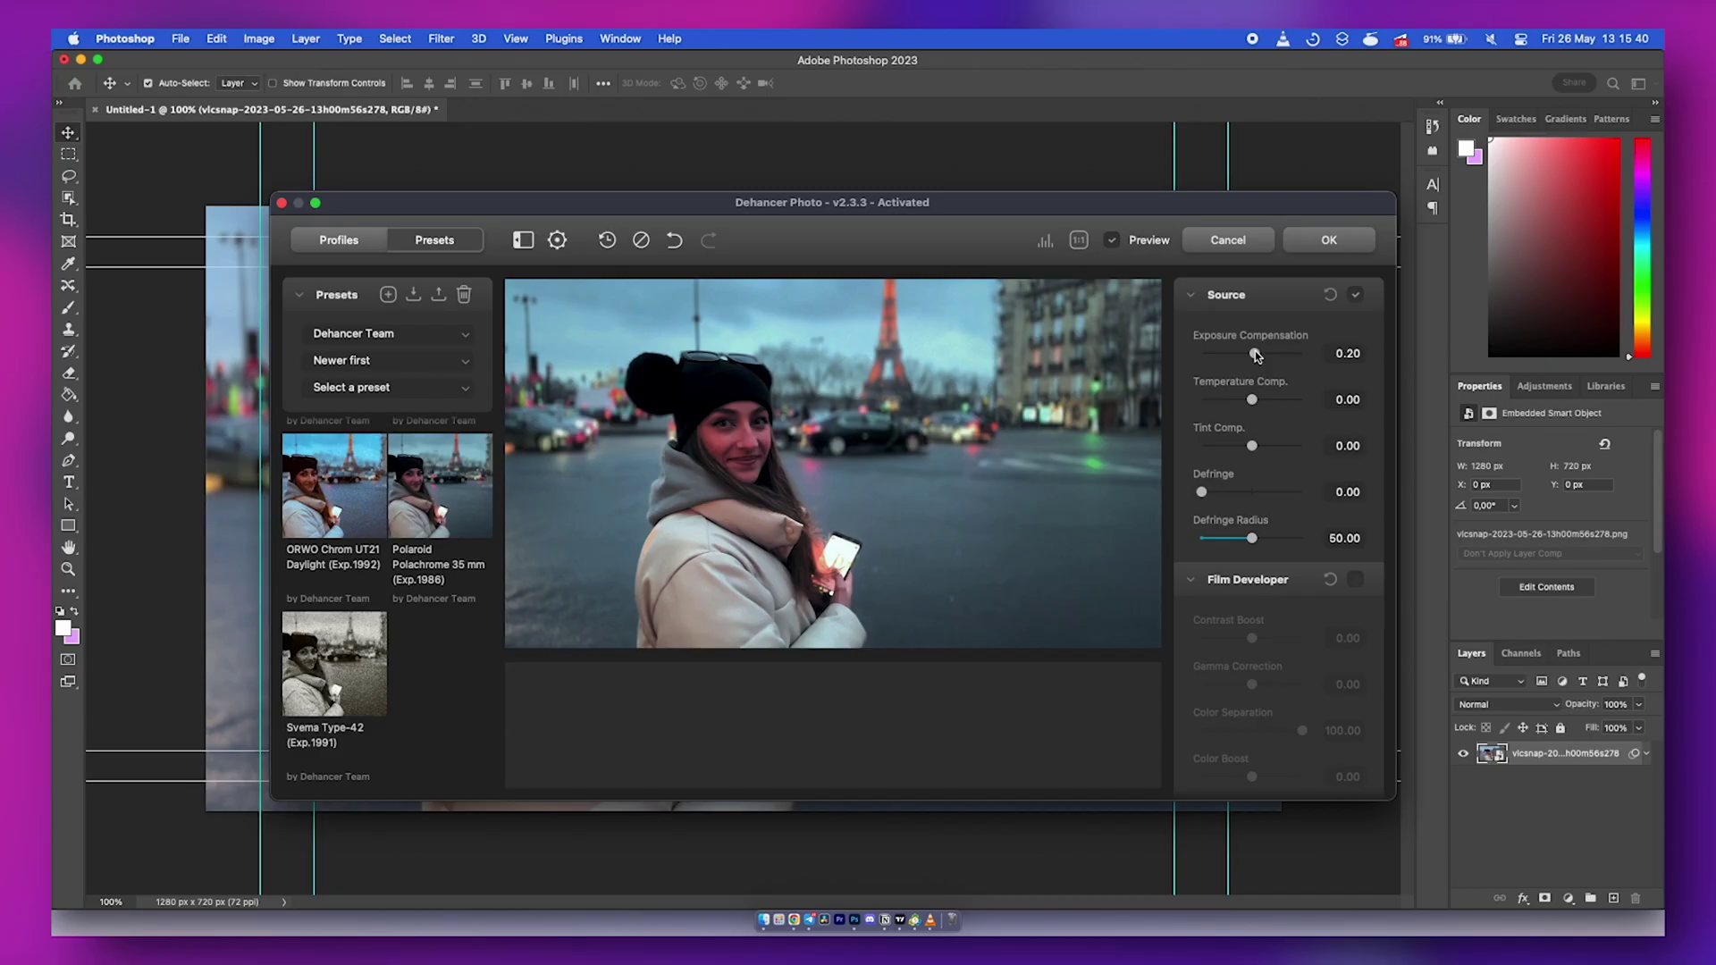
pyautogui.moveTo(1257, 355); pyautogui.dragTo(1258, 356)
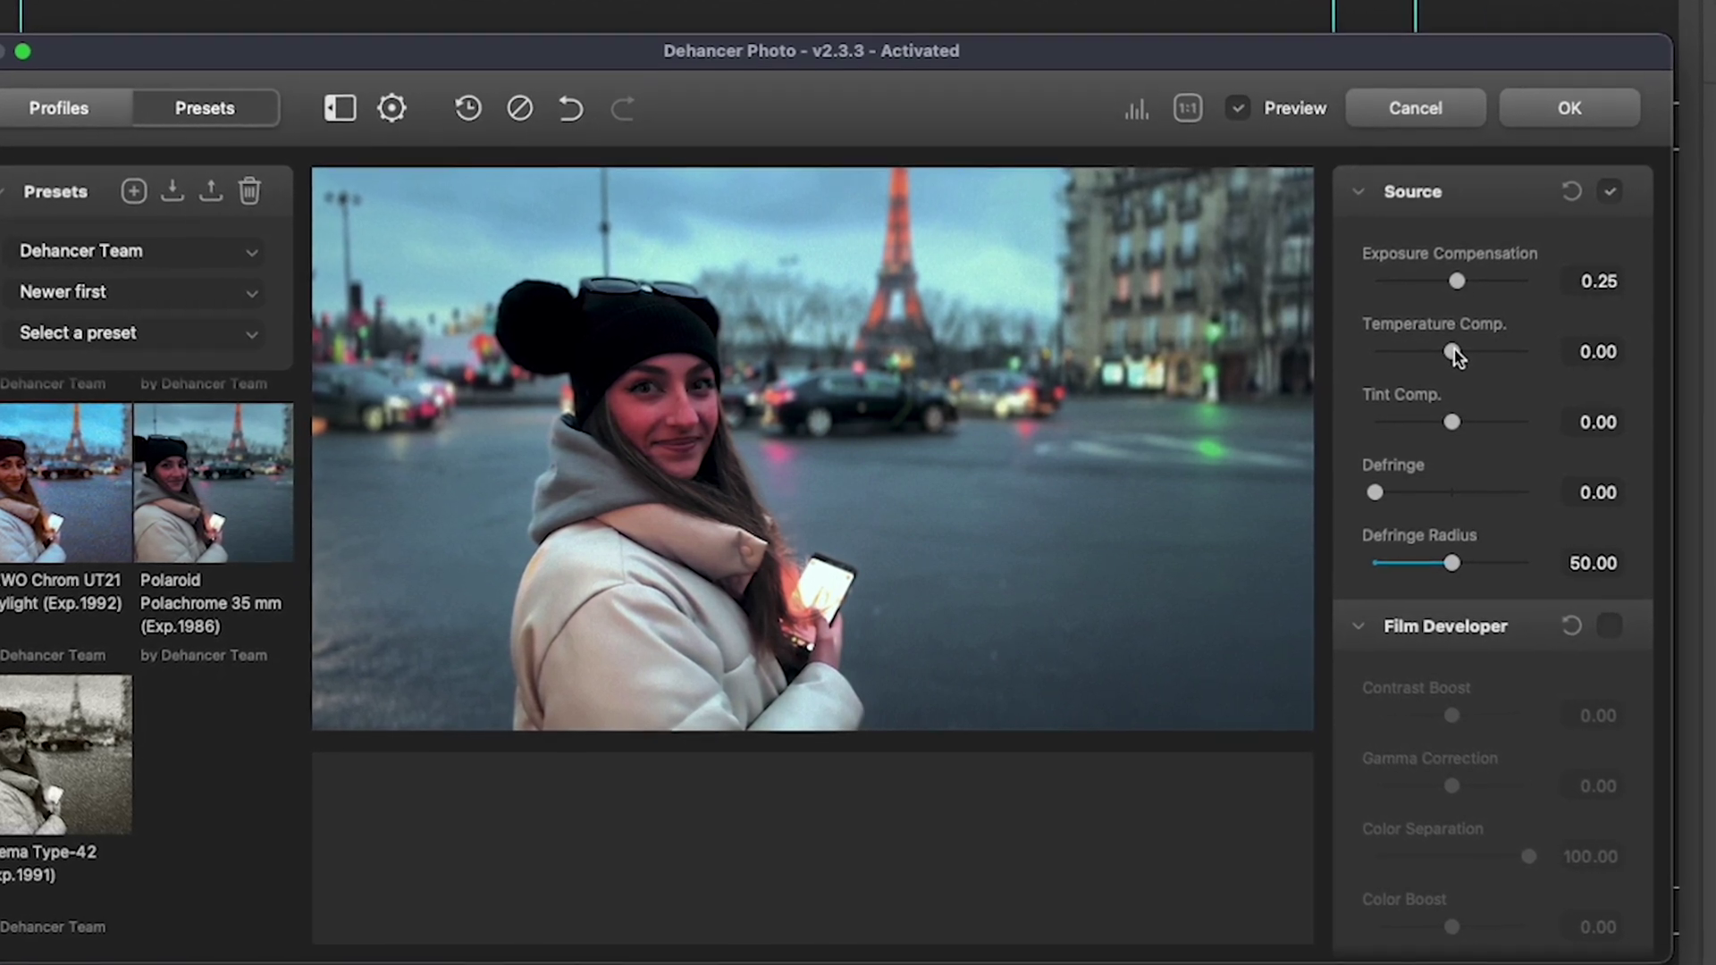
# Enable the Film Developer and set its Contrast Boost to -3.37.
pyautogui.scroll(-2, 1520, 446)
pyautogui.click(1608, 551)
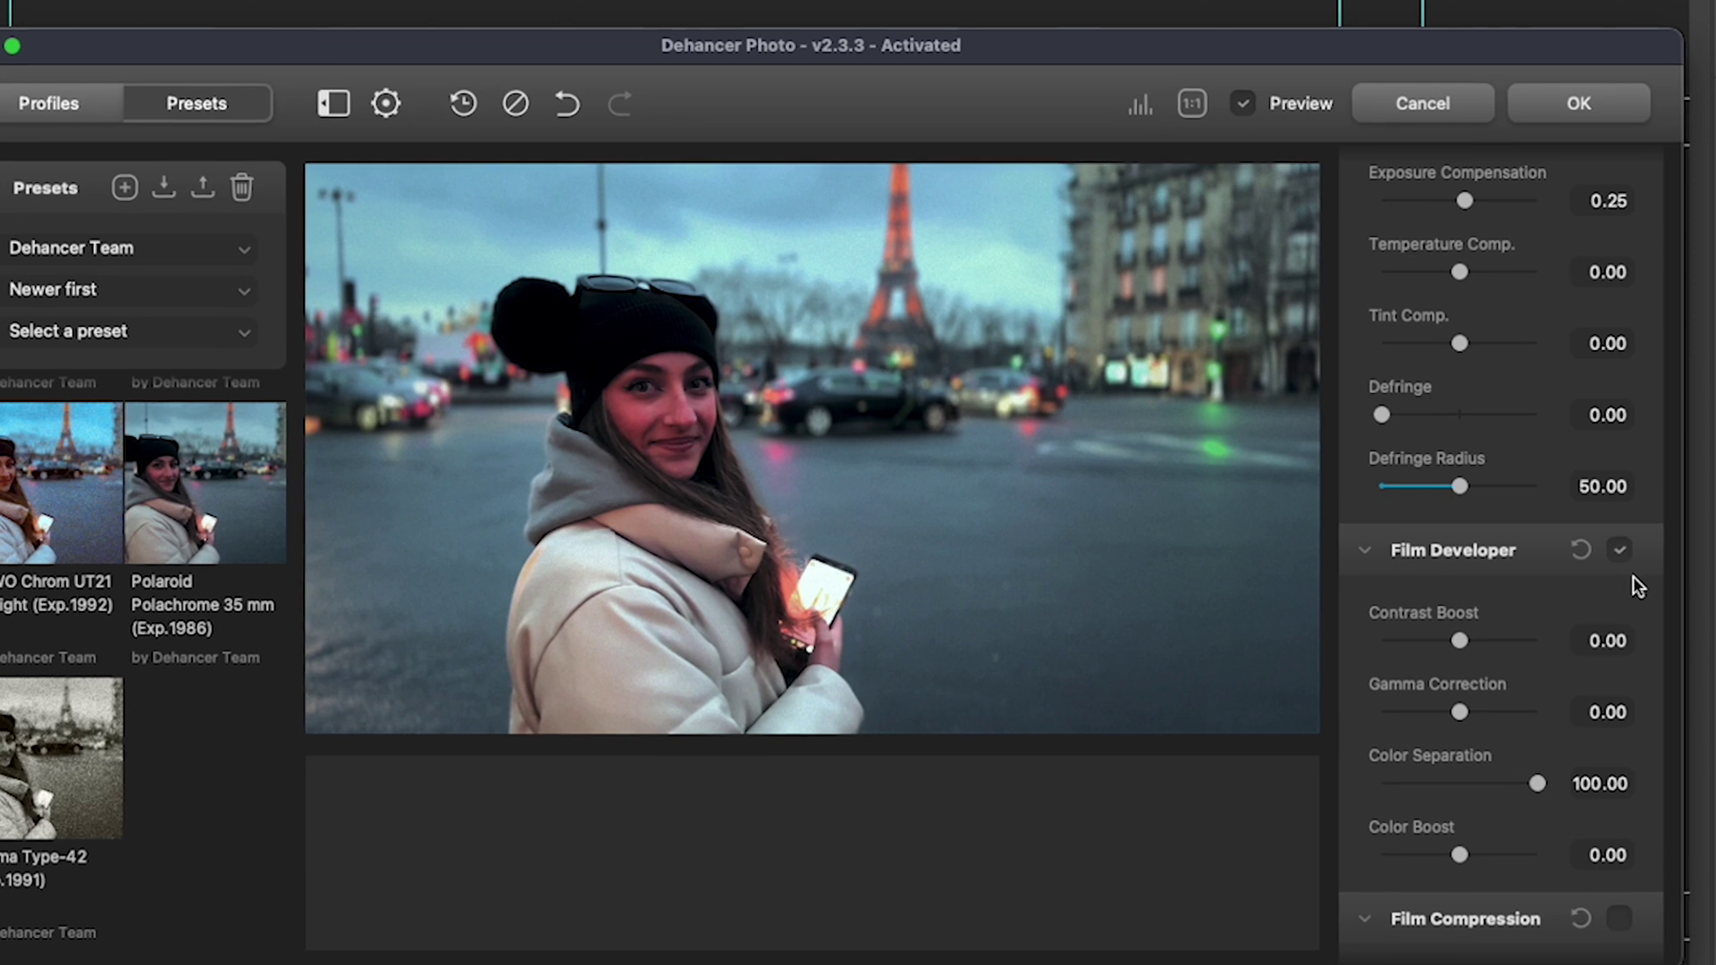
pyautogui.moveTo(1473, 642); pyautogui.dragTo(1467, 640)
# Set the Film Developer's Contrast Boost to -6.70 and readjust the source's Exposure Compensation to 0.25.
pyautogui.scroll(-3, 1479, 648)
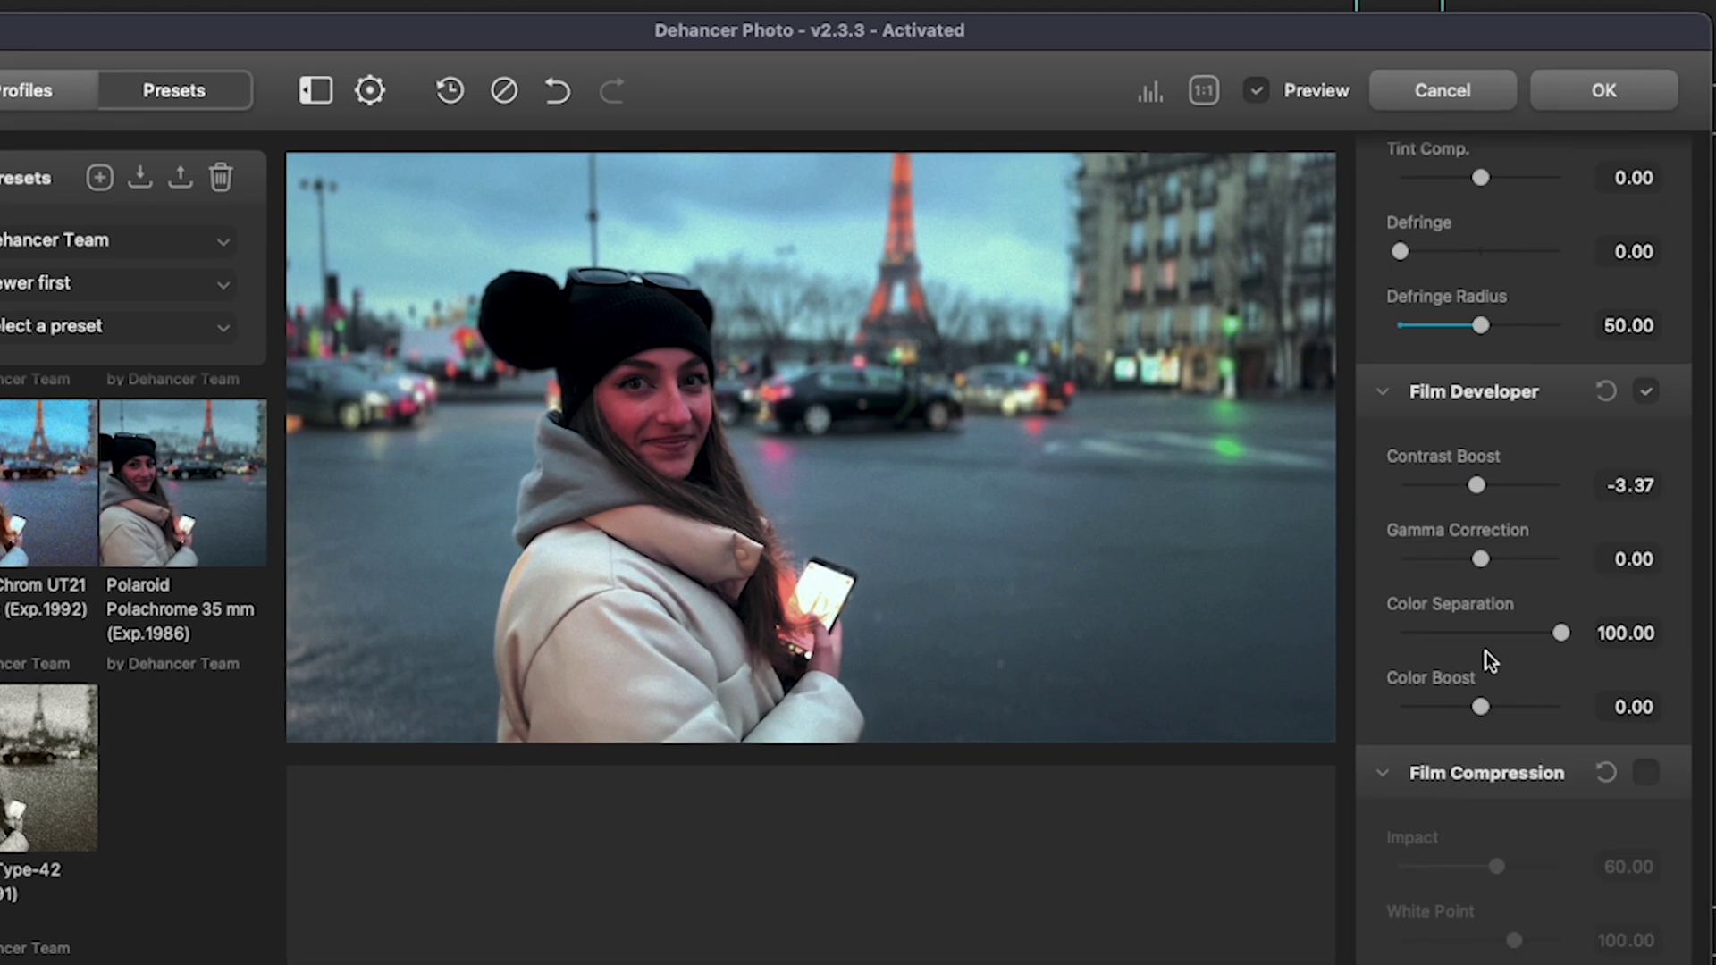
pyautogui.scroll(-2, 1485, 651)
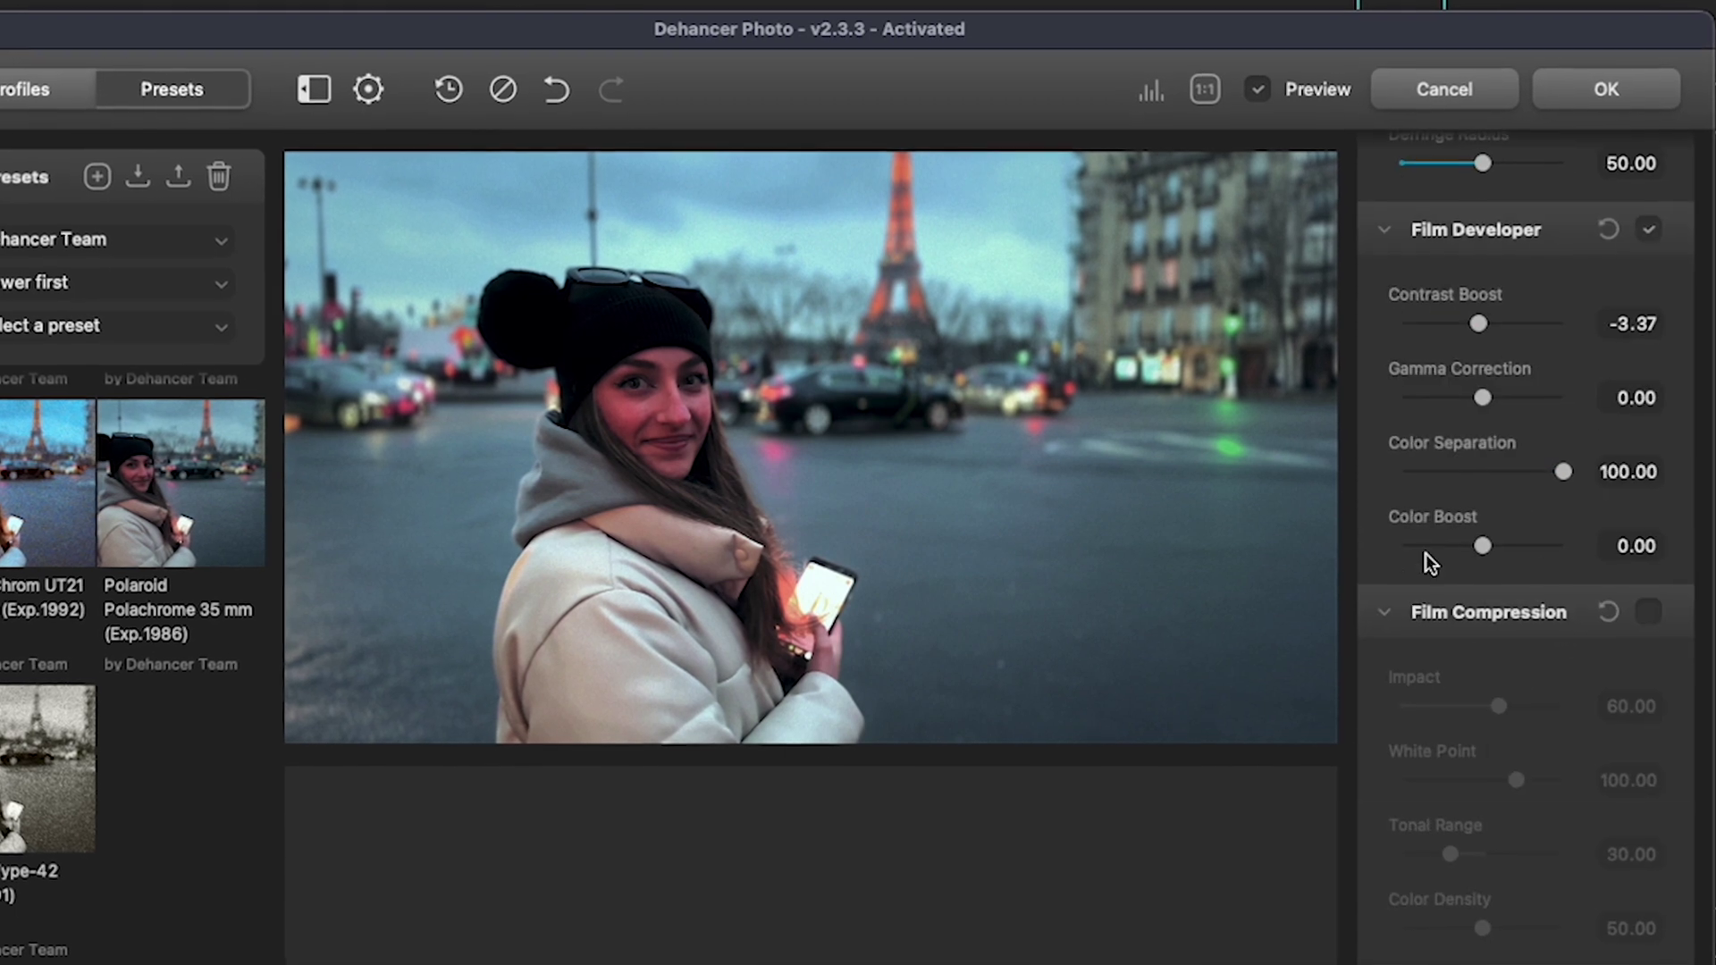
pyautogui.scroll(5, 1492, 657)
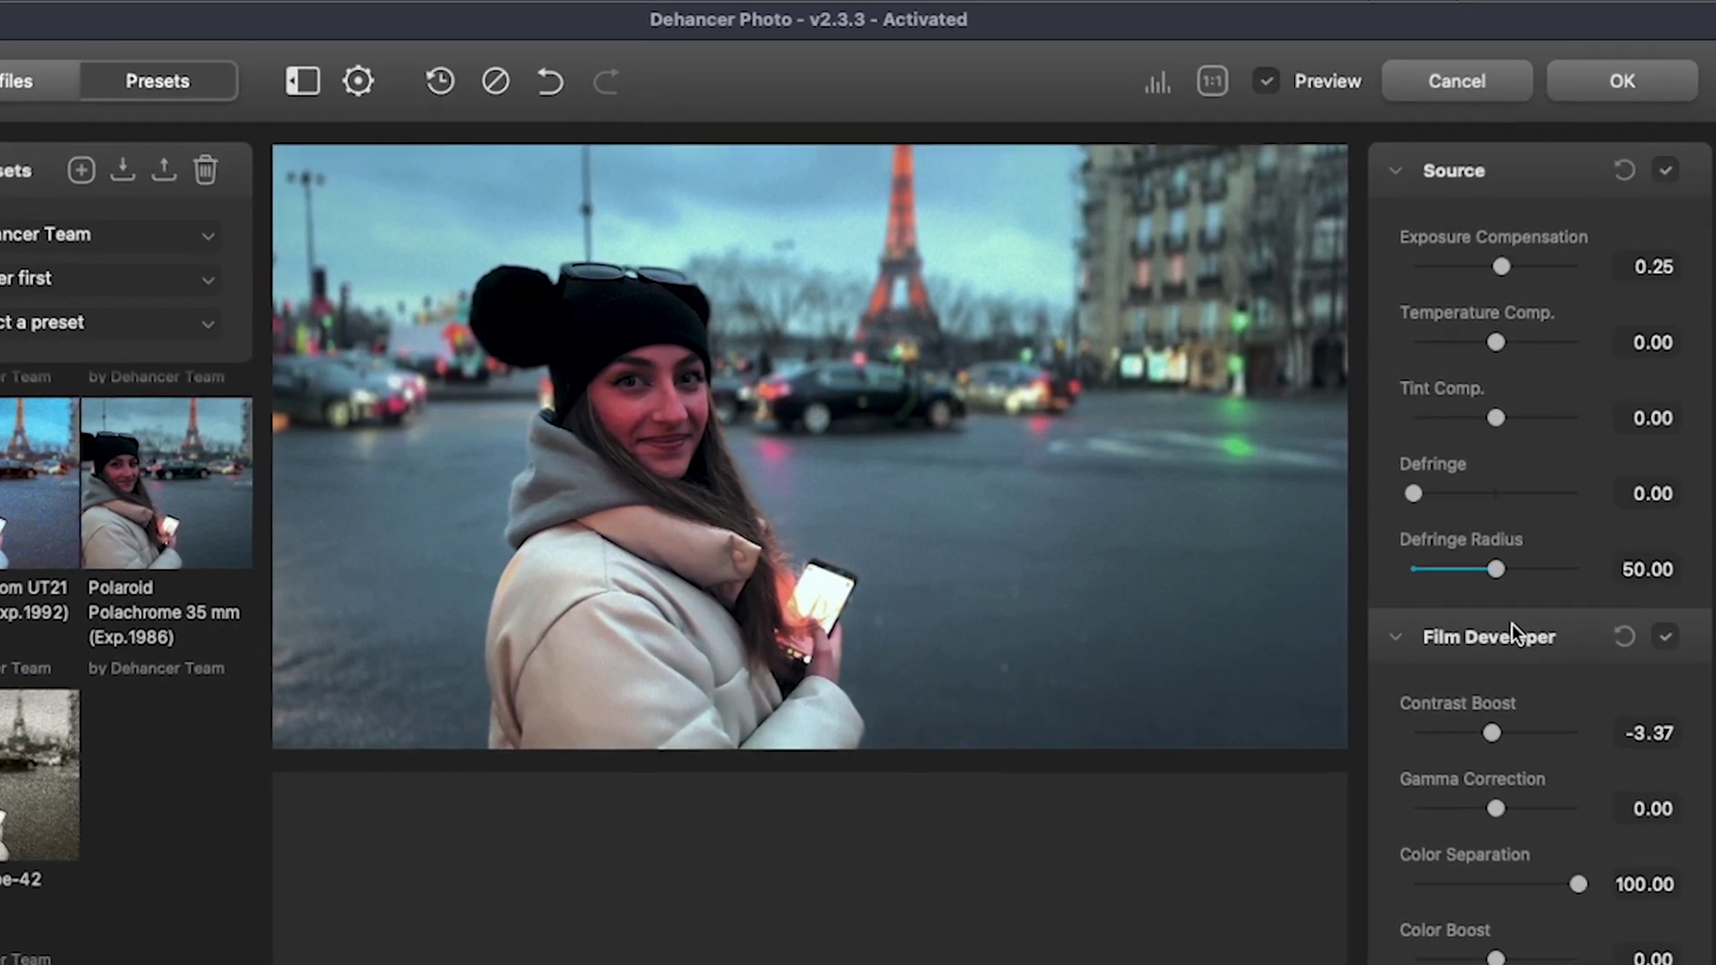
pyautogui.scroll(-2, 1521, 537)
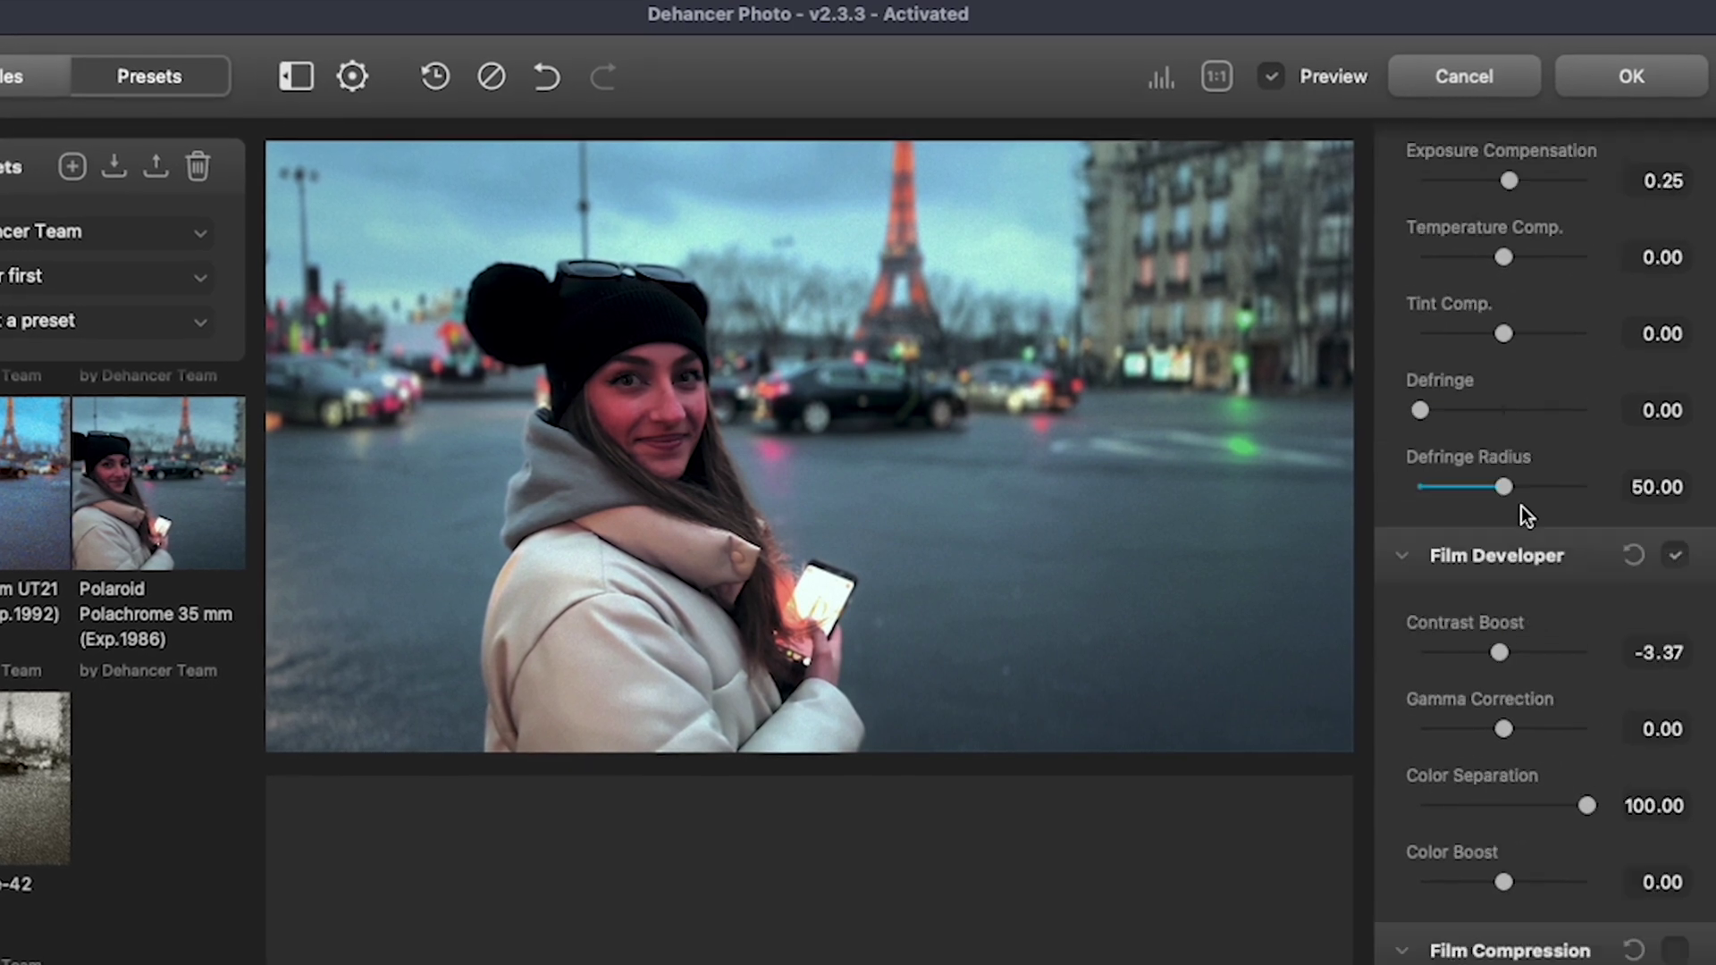
pyautogui.scroll(-2, 1529, 517)
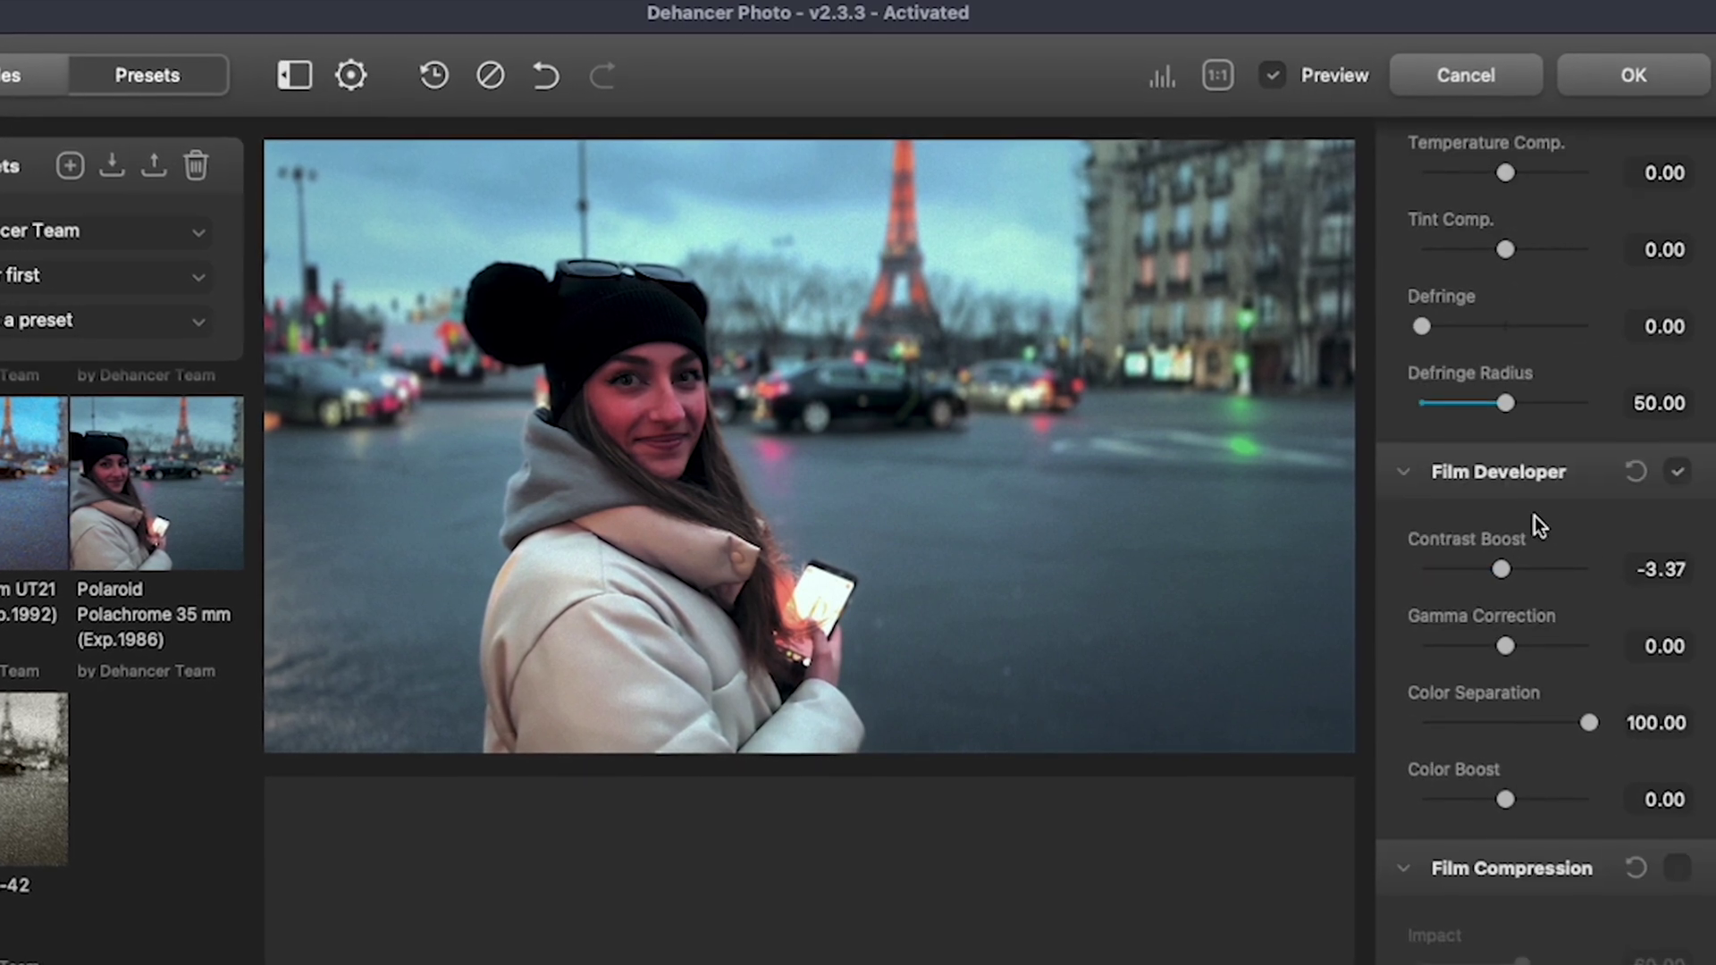
pyautogui.scroll(-5, 1501, 571)
pyautogui.scroll(4, 1508, 568)
pyautogui.scroll(-2, 1528, 567)
pyautogui.scroll(2, 1540, 565)
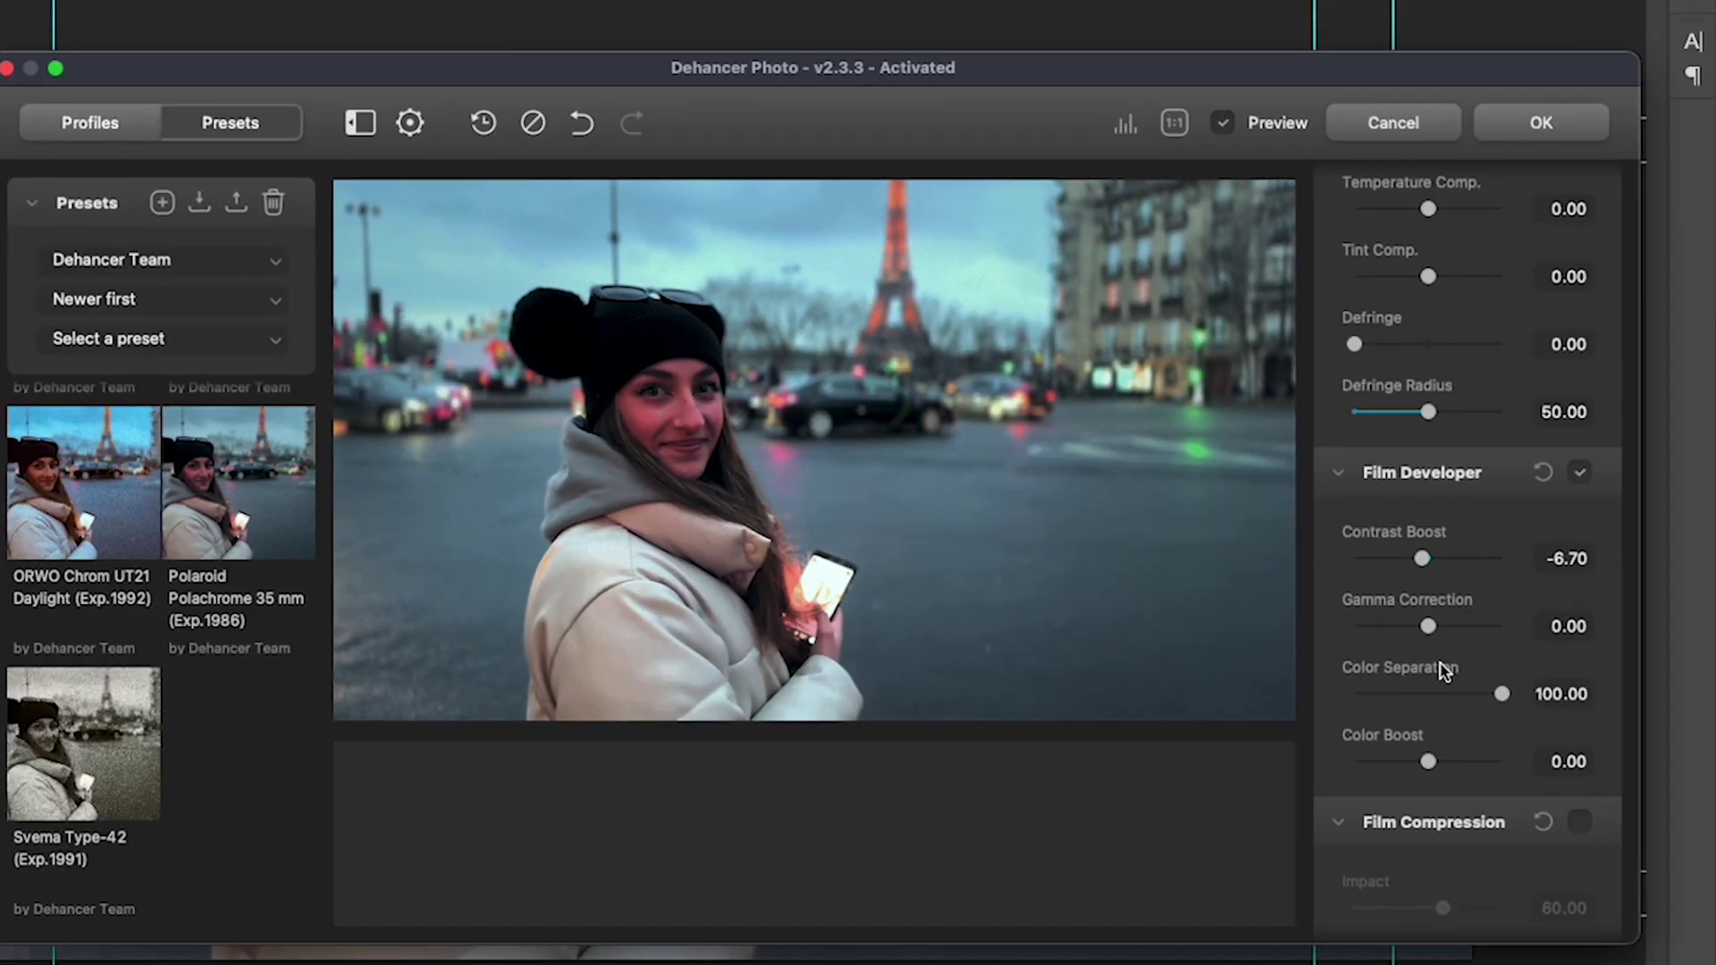
pyautogui.scroll(3, 1468, 787)
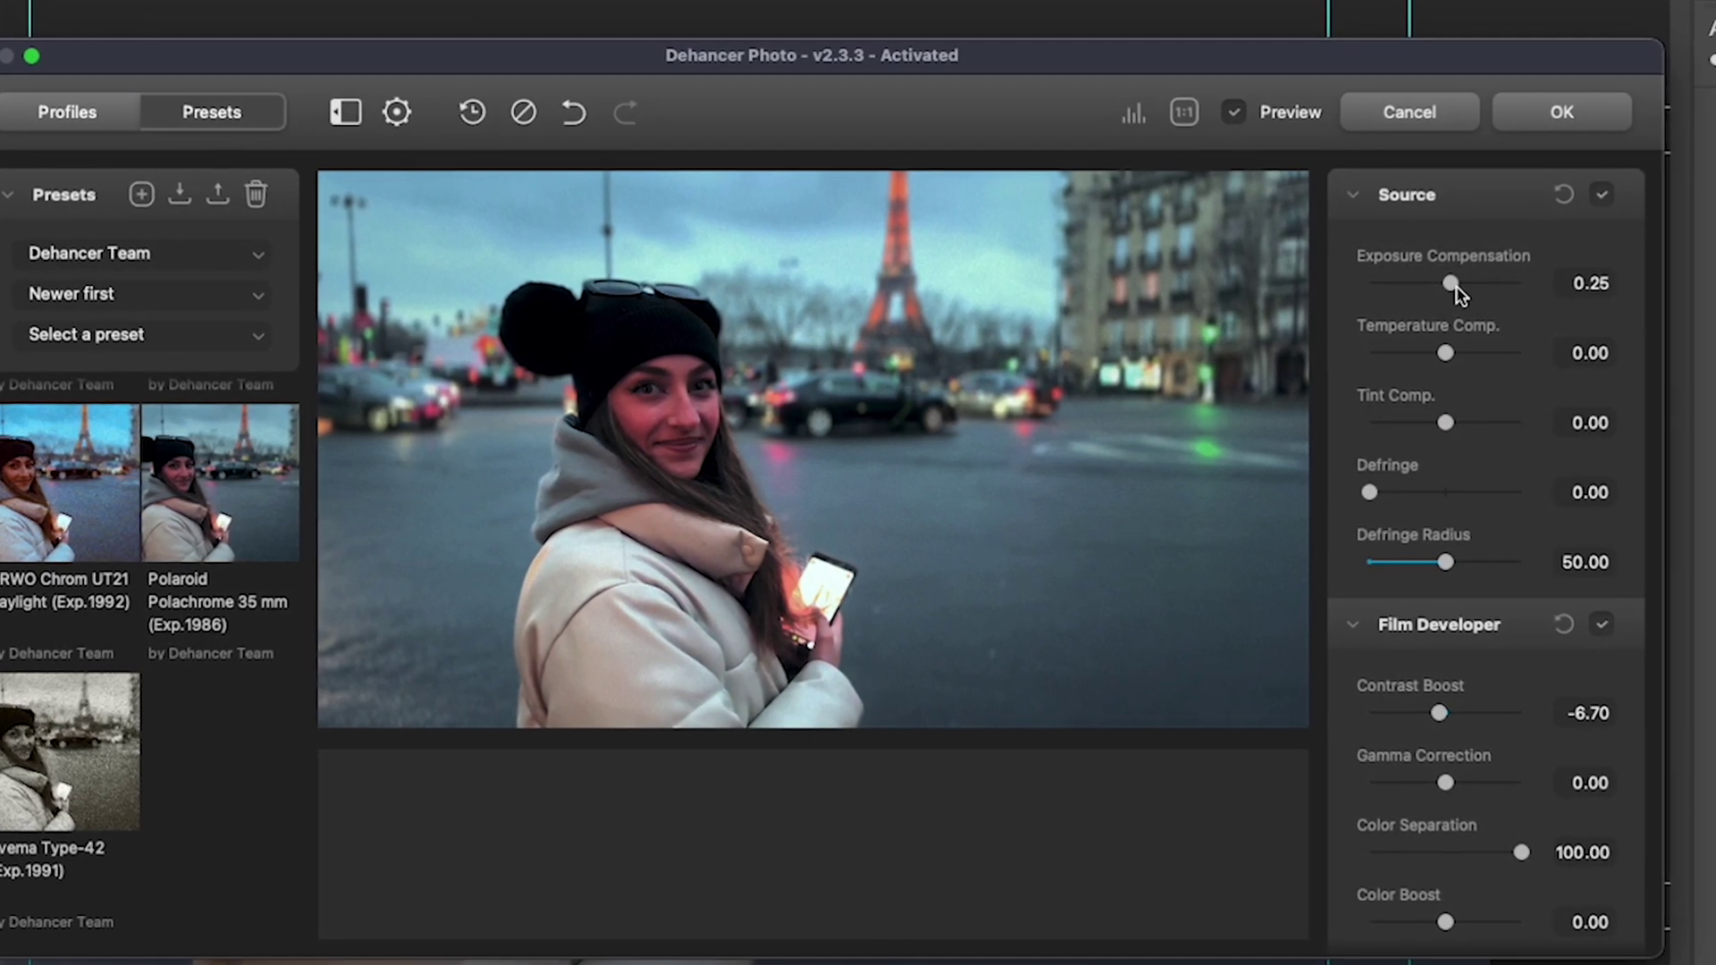
pyautogui.moveTo(1452, 284); pyautogui.dragTo(1466, 283)
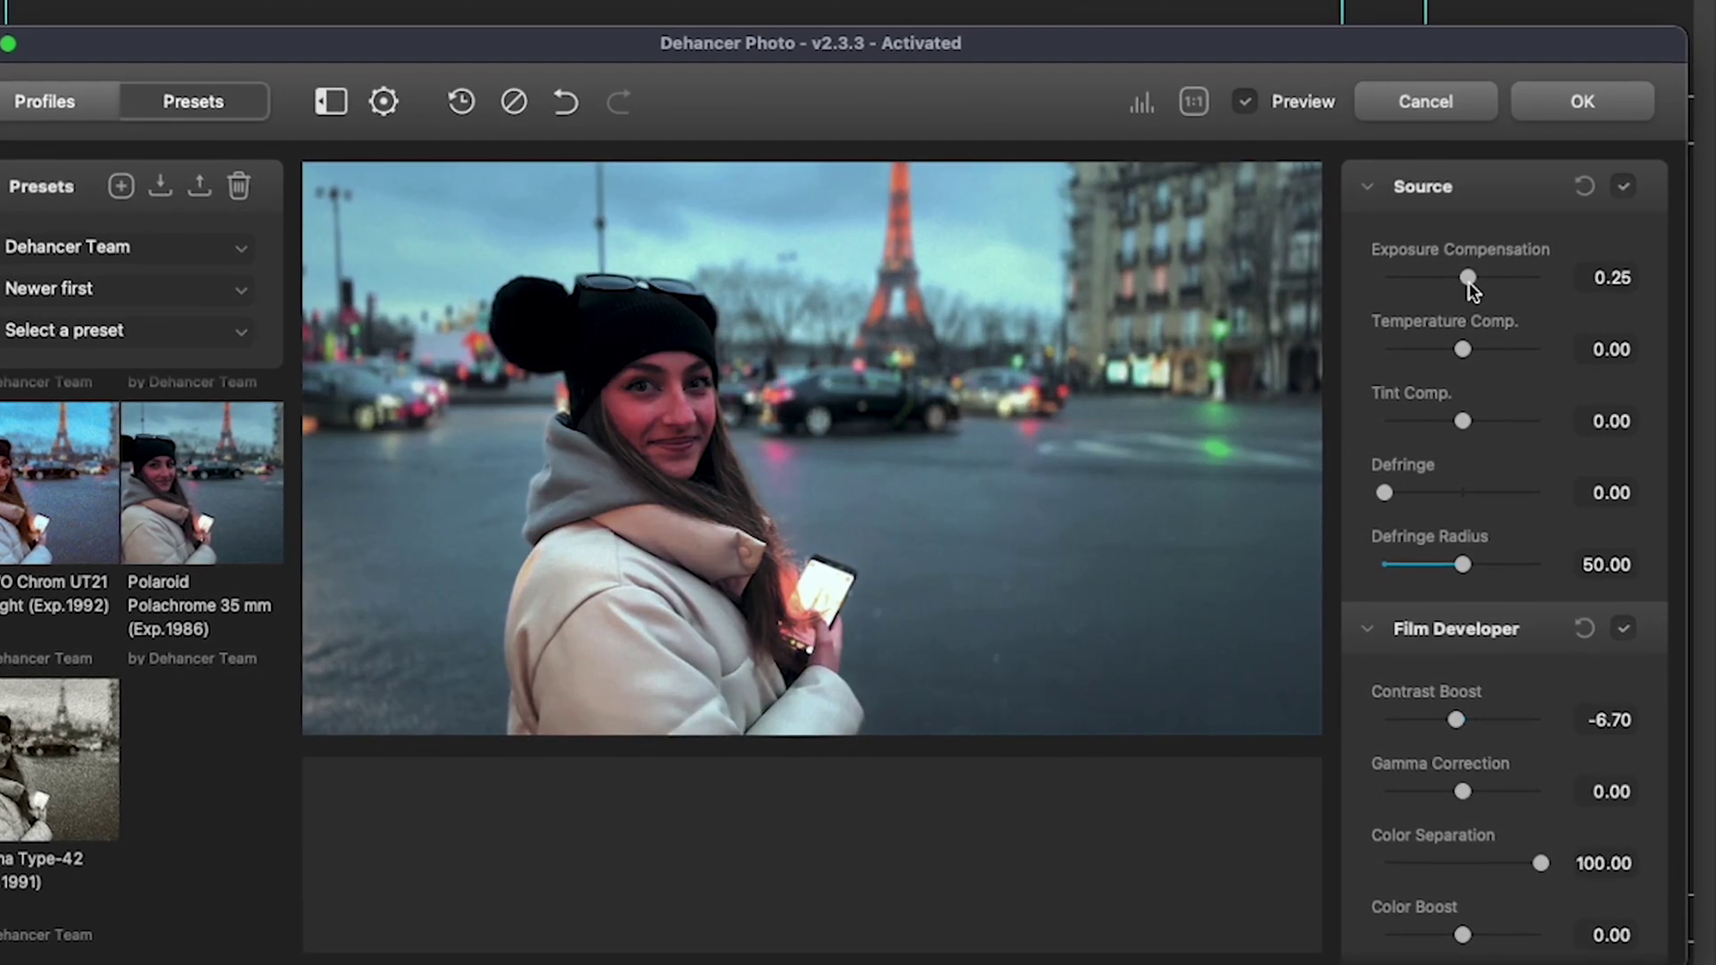
# Set the Film Grain size to 3.93 and its amount to 10.82.
pyautogui.scroll(-10, 1483, 536)
pyautogui.moveTo(1443, 626)
pyautogui.mouseDown()
pyautogui.moveTo(1412, 629)
pyautogui.moveTo(1437, 615)
pyautogui.mouseUp()
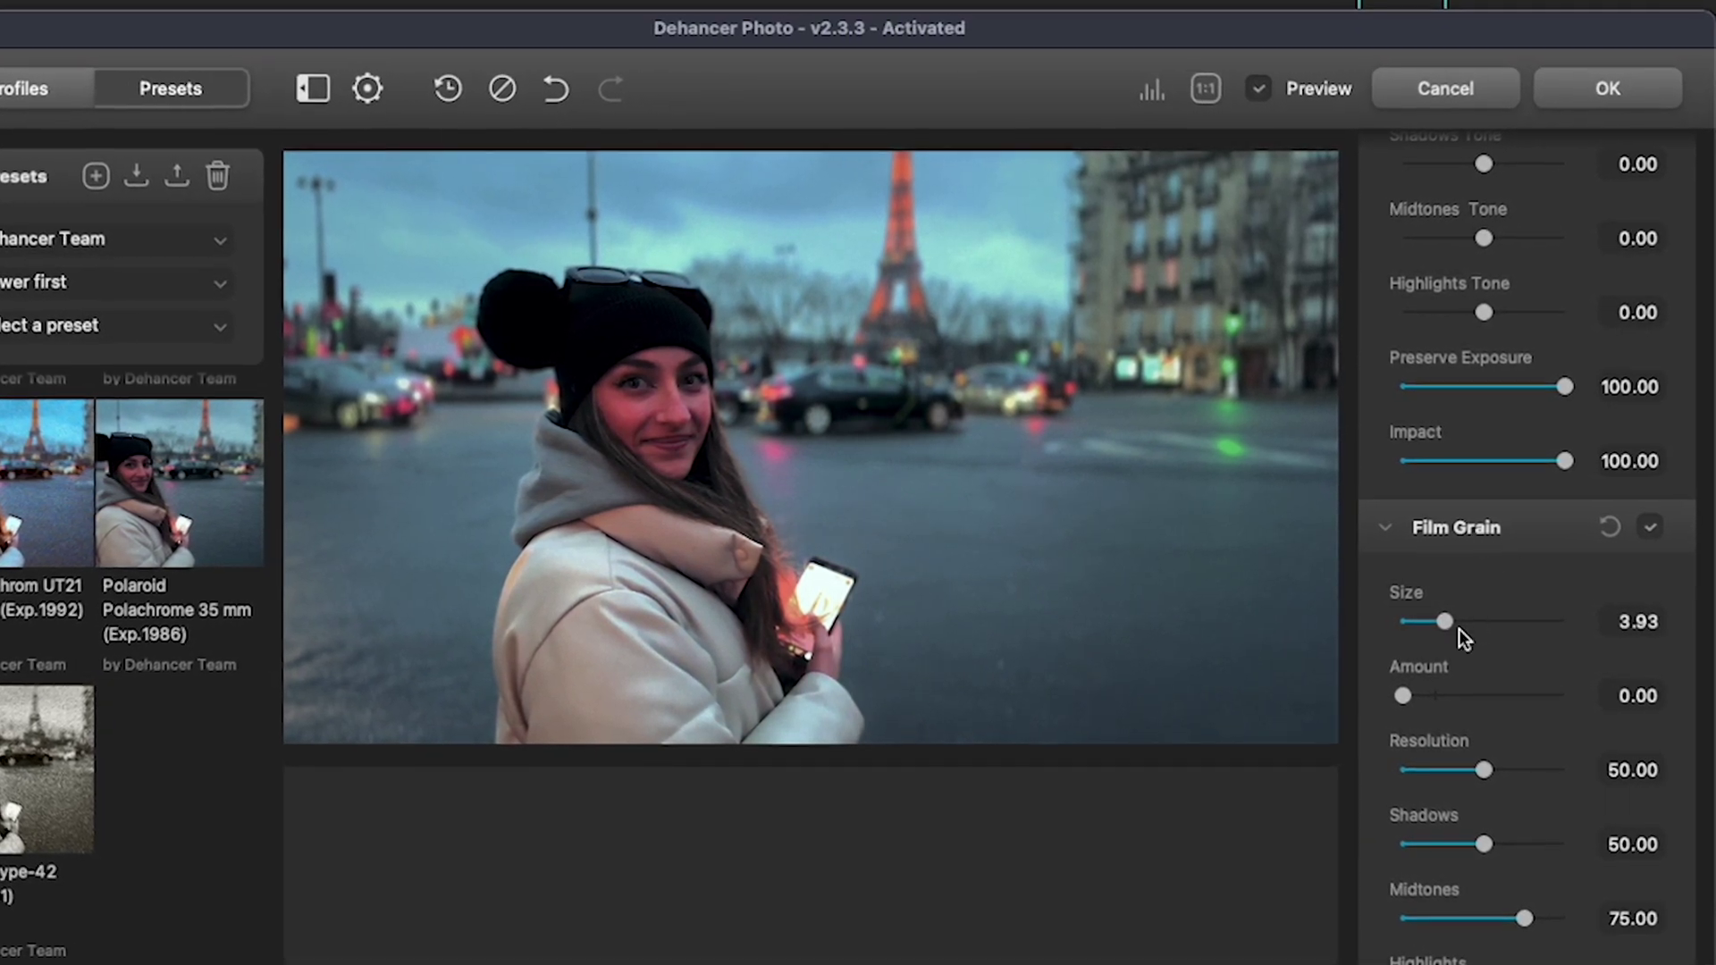
pyautogui.moveTo(1402, 695); pyautogui.dragTo(1420, 696)
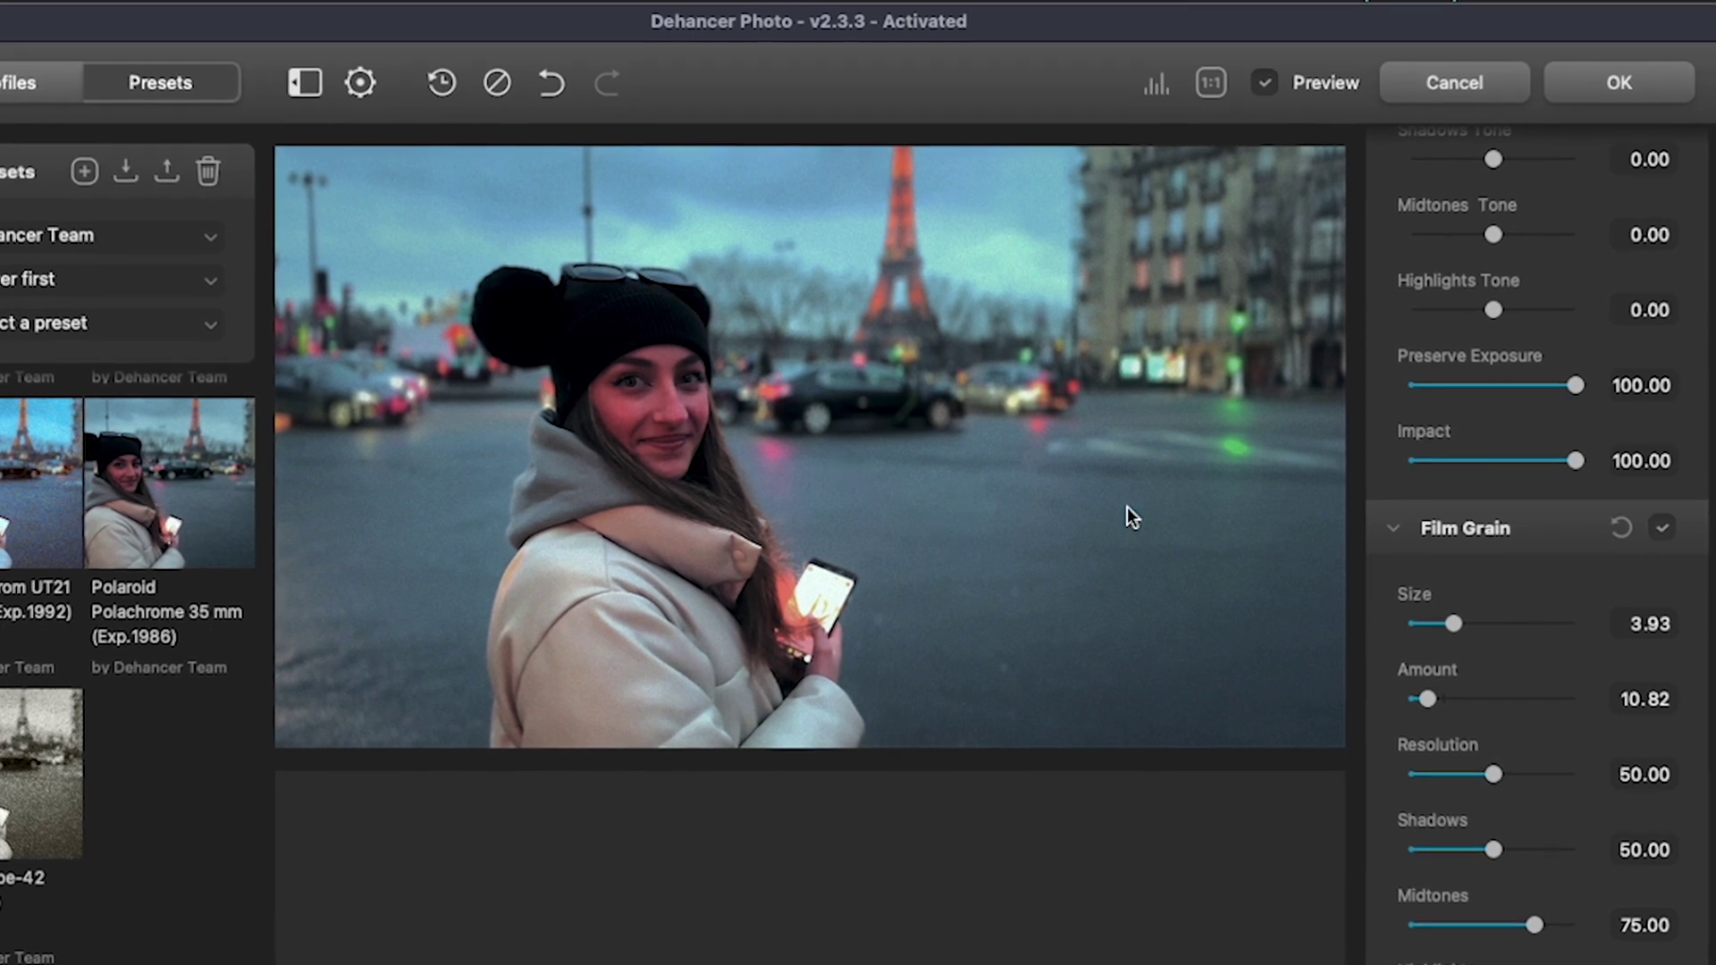
# Raise the Halation Source Limiter to slightly above the middle of its range.
pyautogui.scroll(-5, 1556, 675)
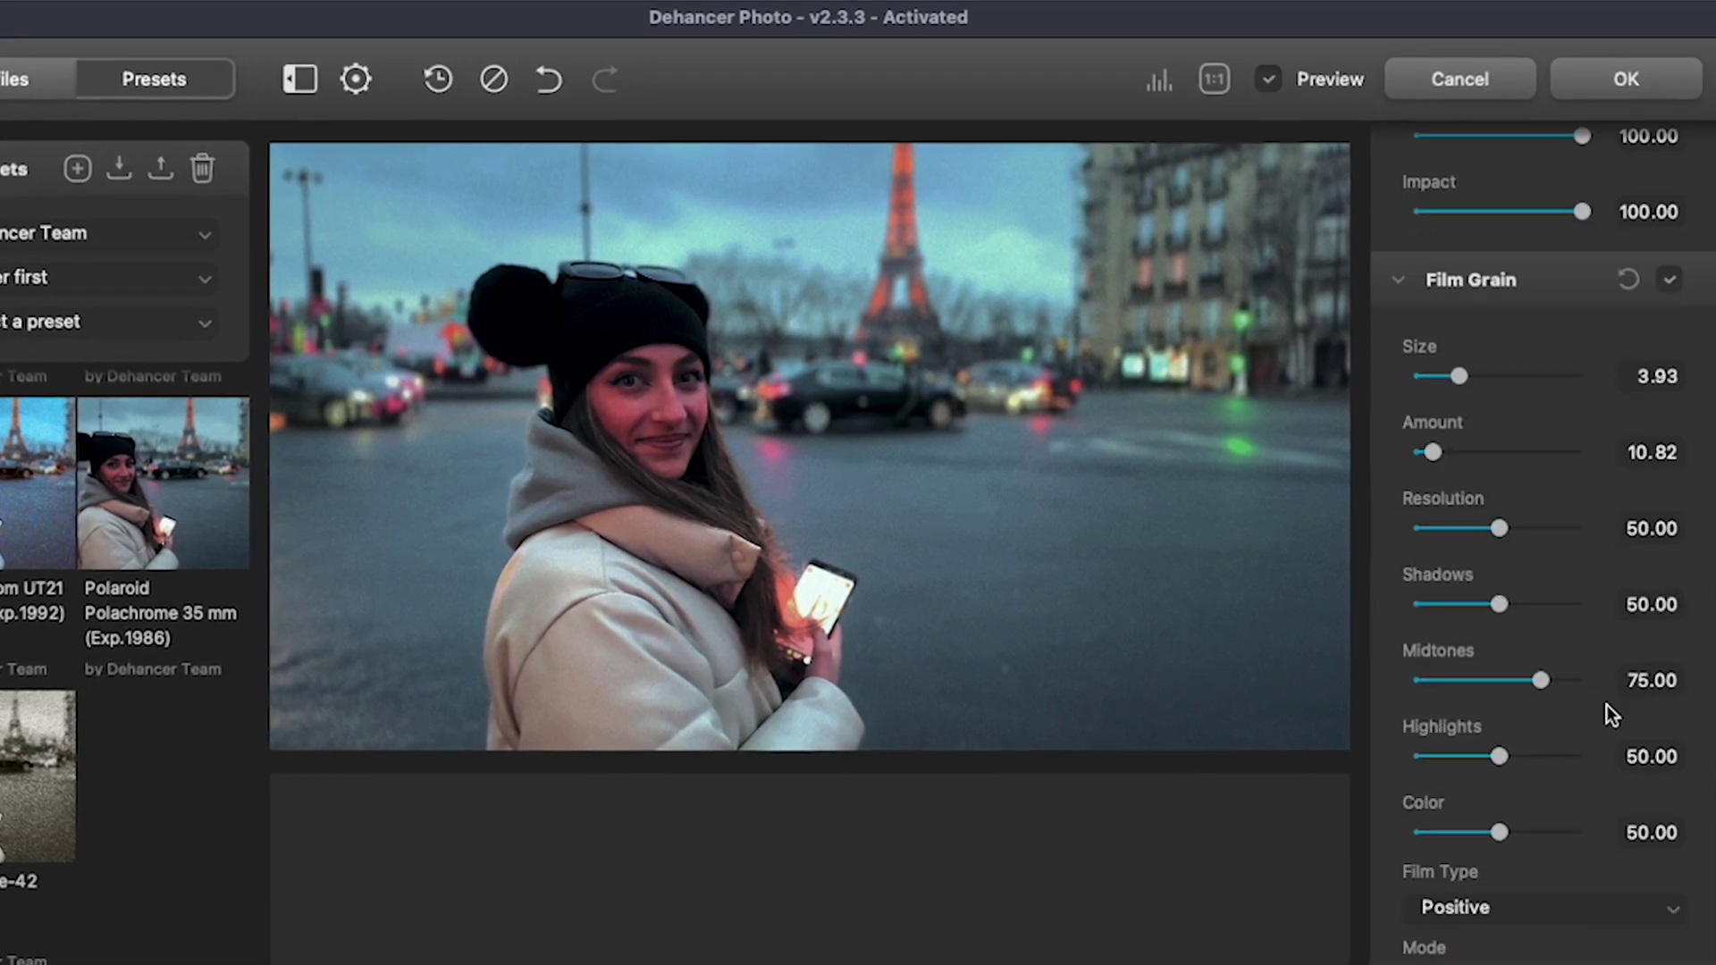
pyautogui.scroll(-10, 1606, 704)
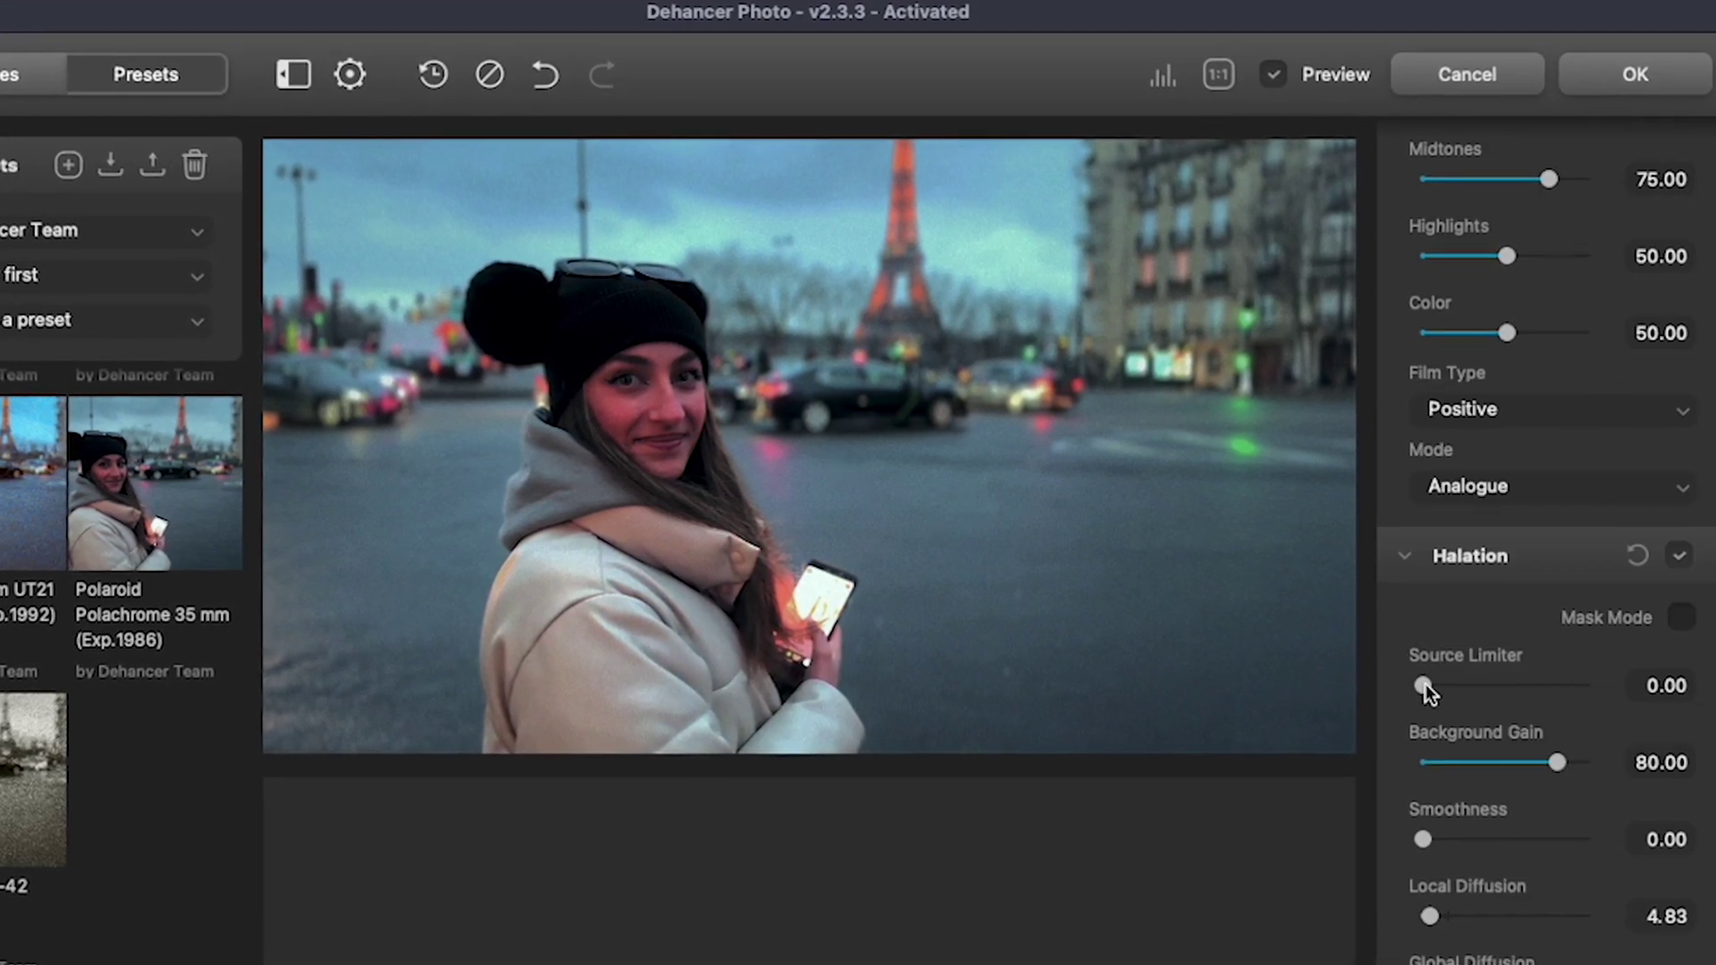
pyautogui.moveTo(1425, 685); pyautogui.dragTo(1518, 698)
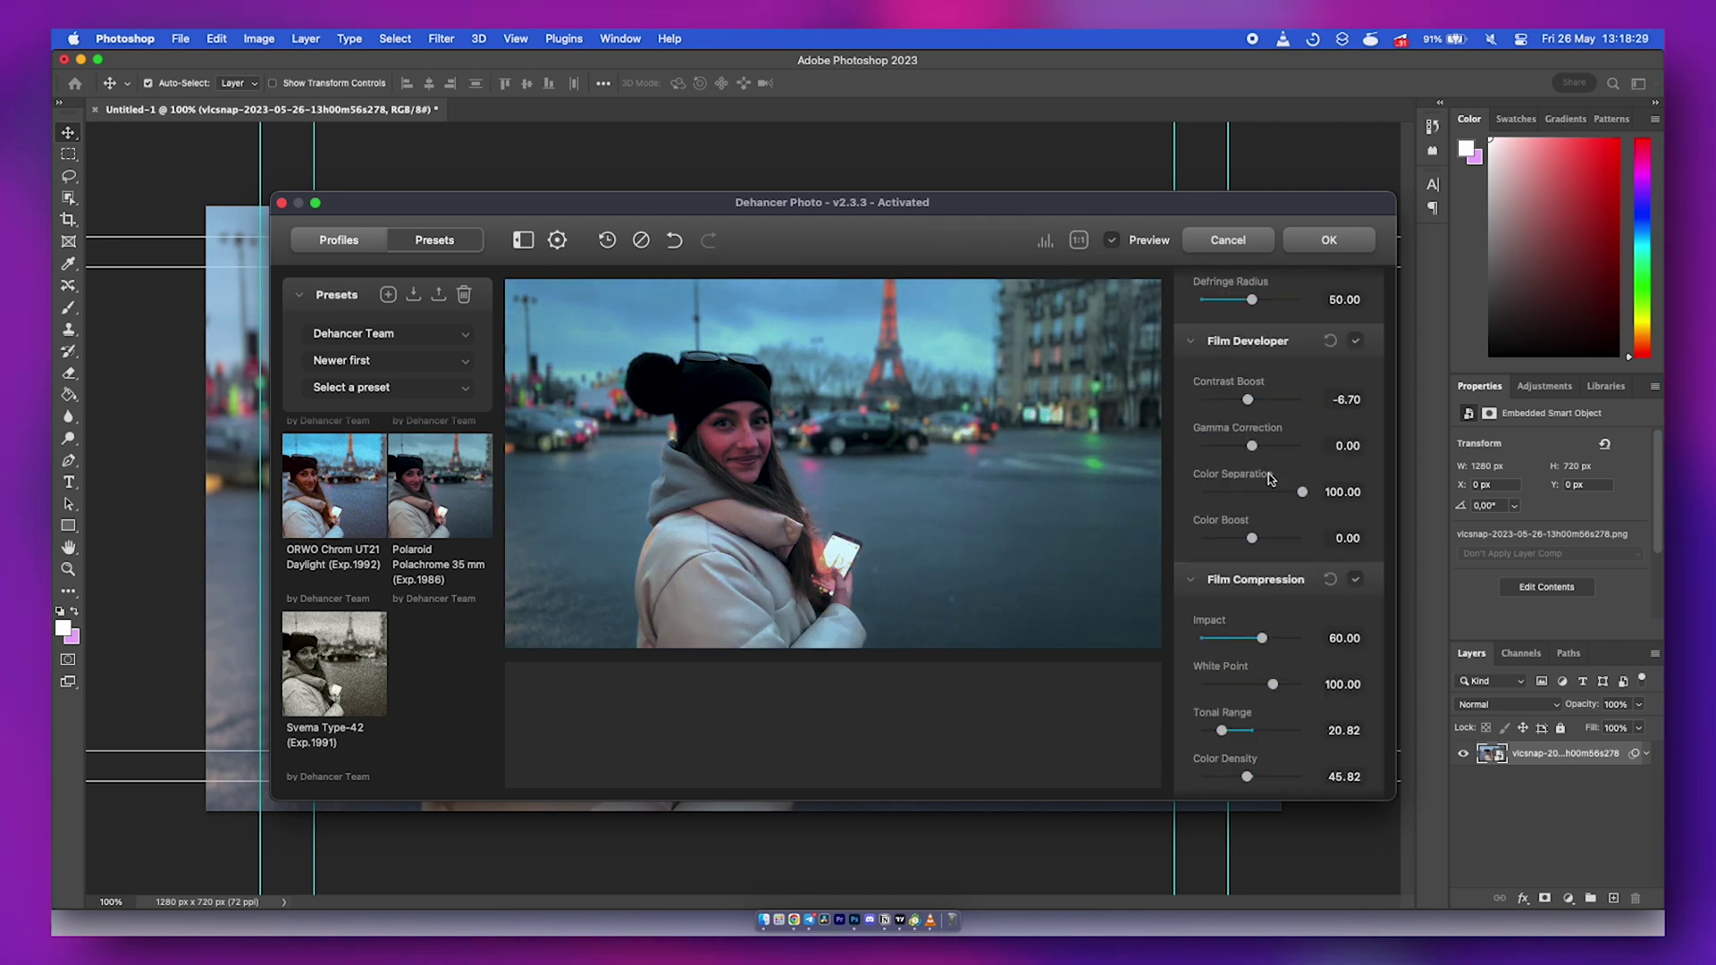
pyautogui.scroll(5, 1264, 421)
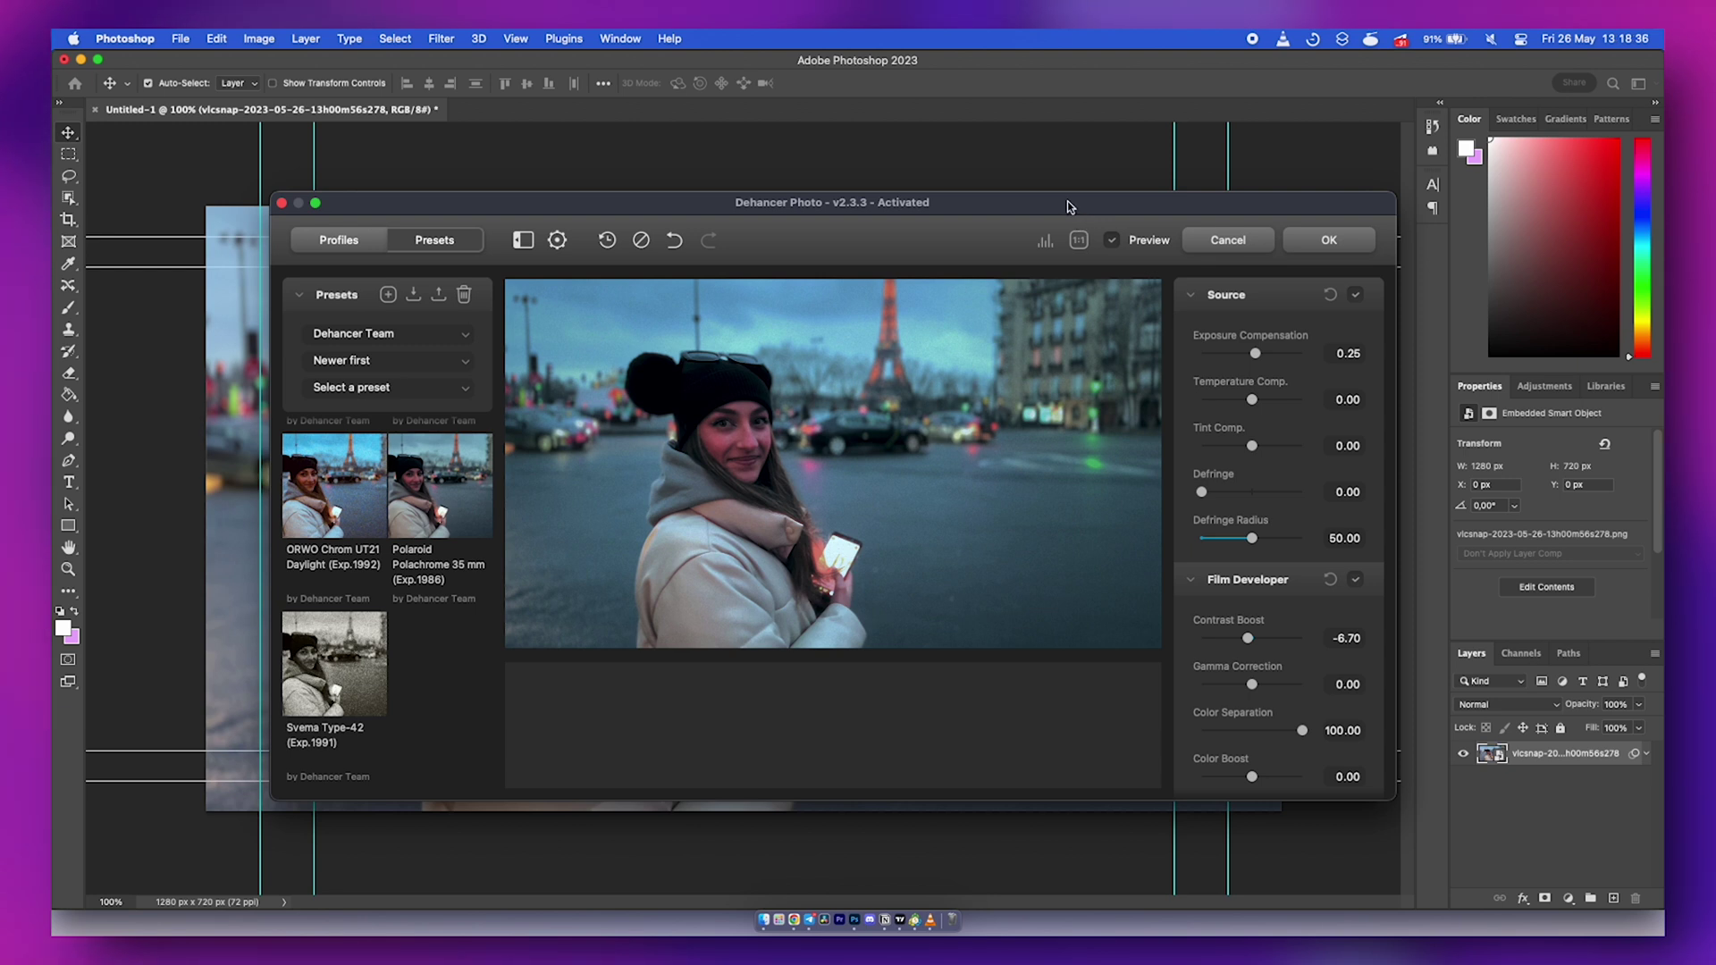
pyautogui.moveTo(1067, 202); pyautogui.dragTo(1045, 207)
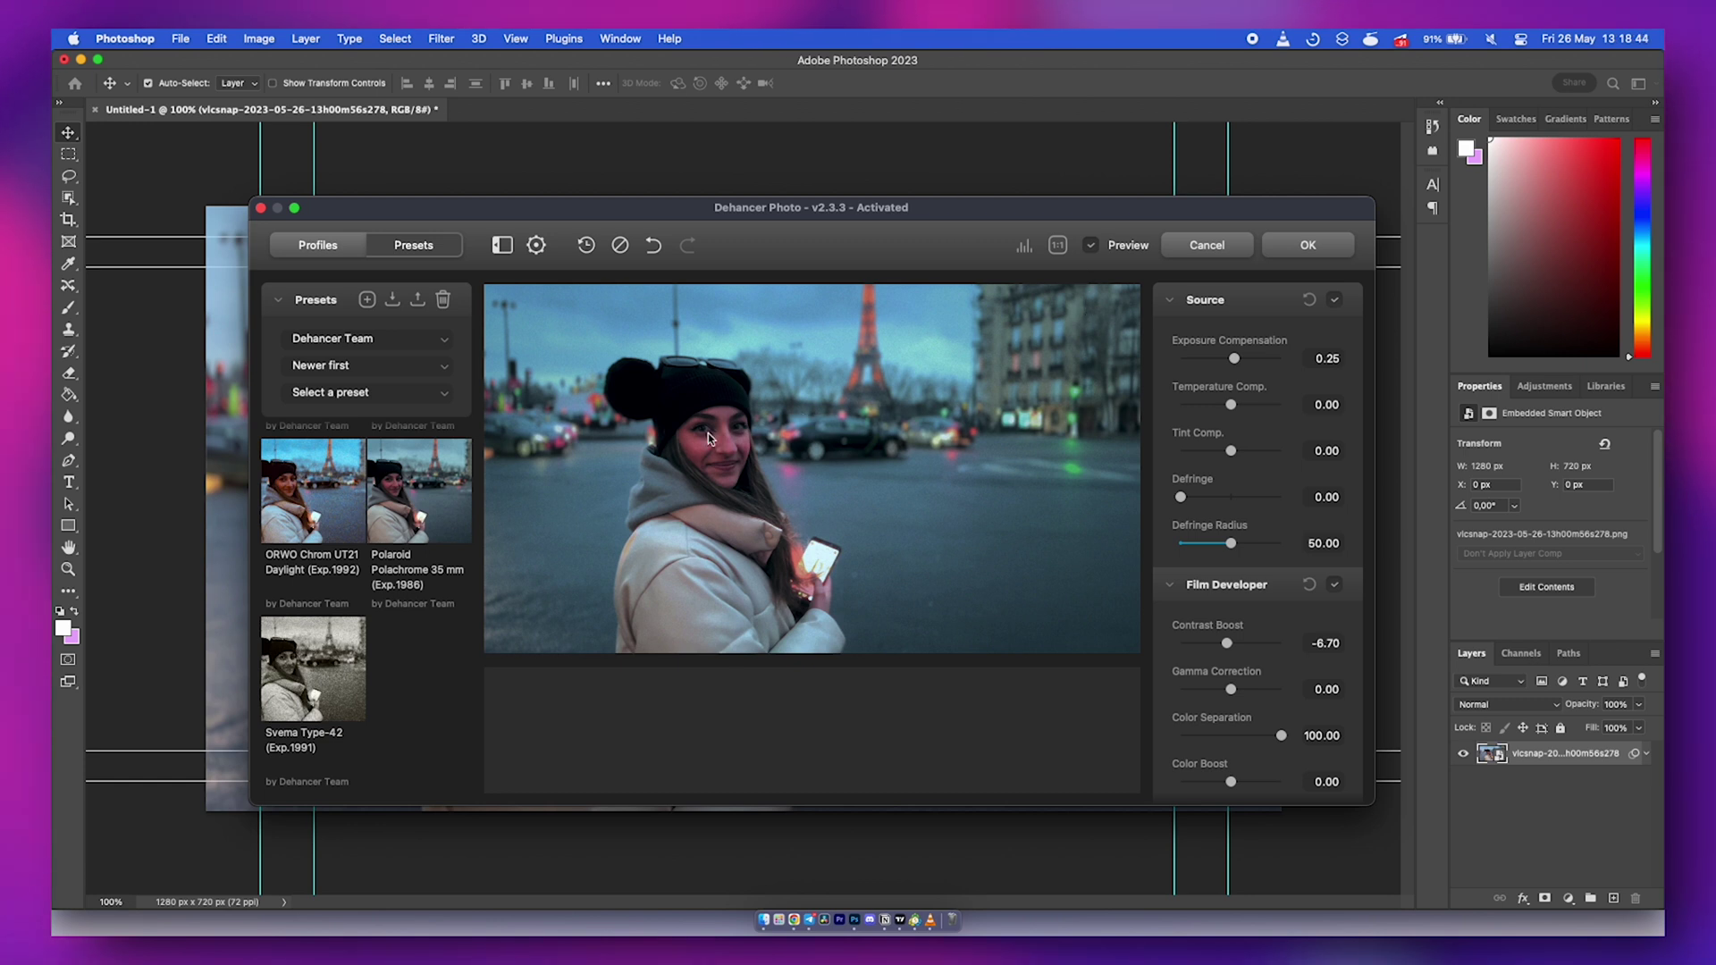
pyautogui.scroll(2, 418, 536)
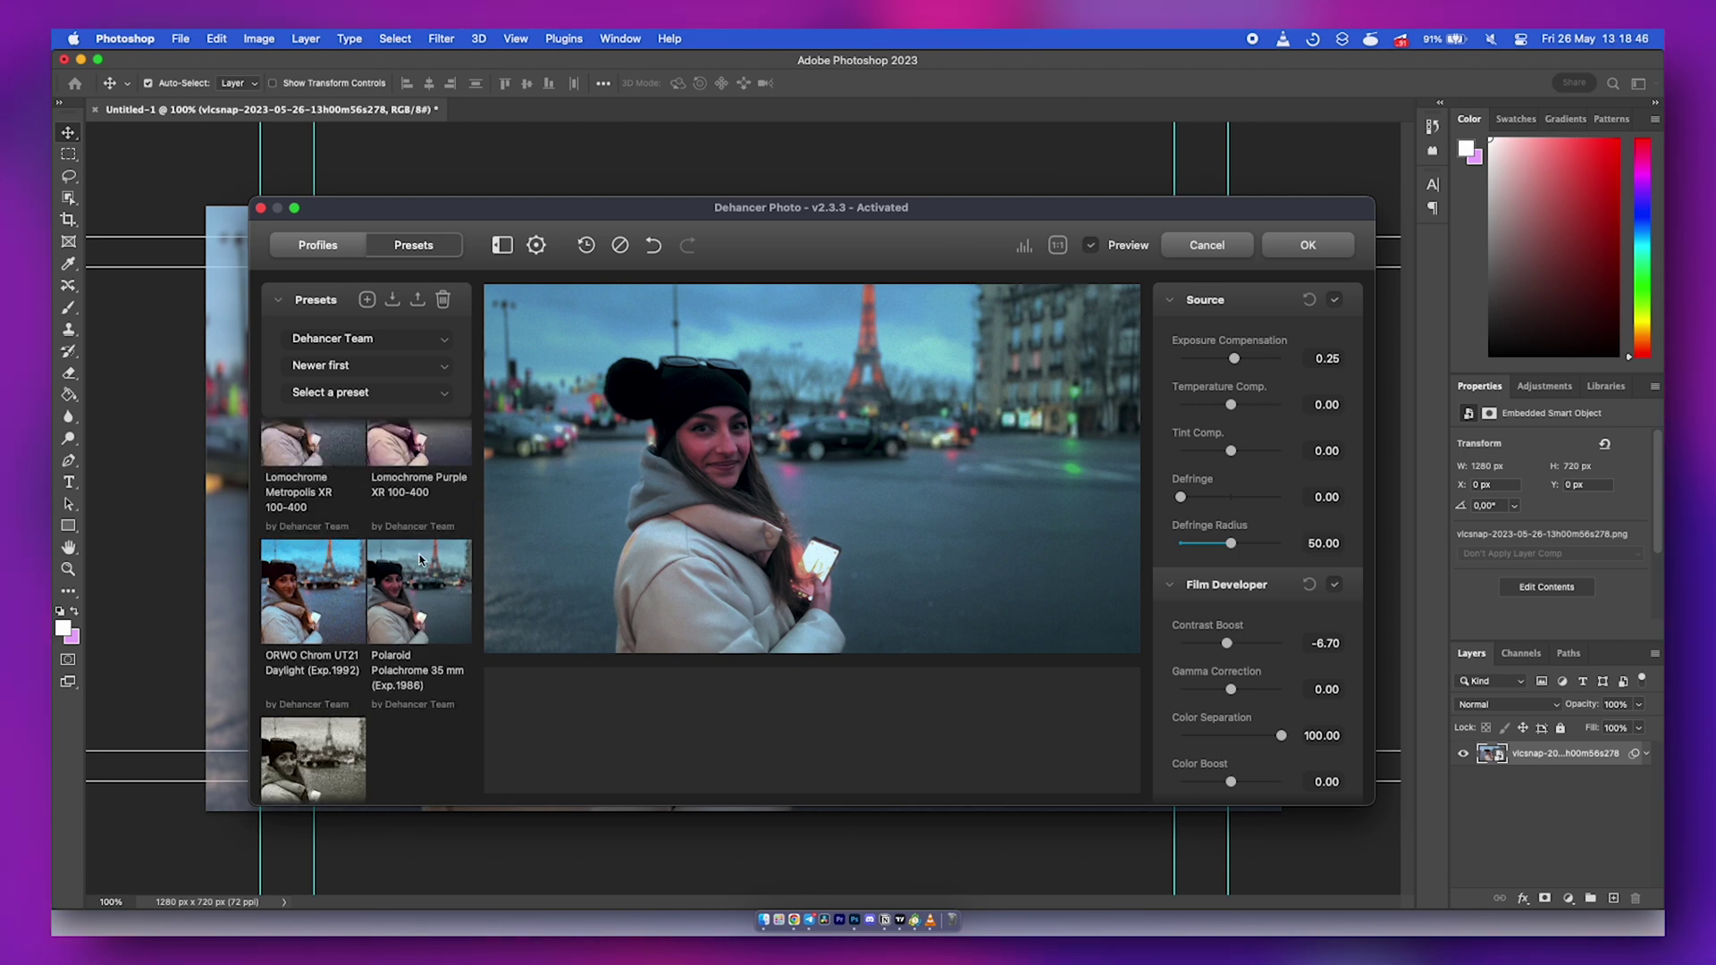
pyautogui.scroll(4, 416, 561)
pyautogui.scroll(-4, 478, 497)
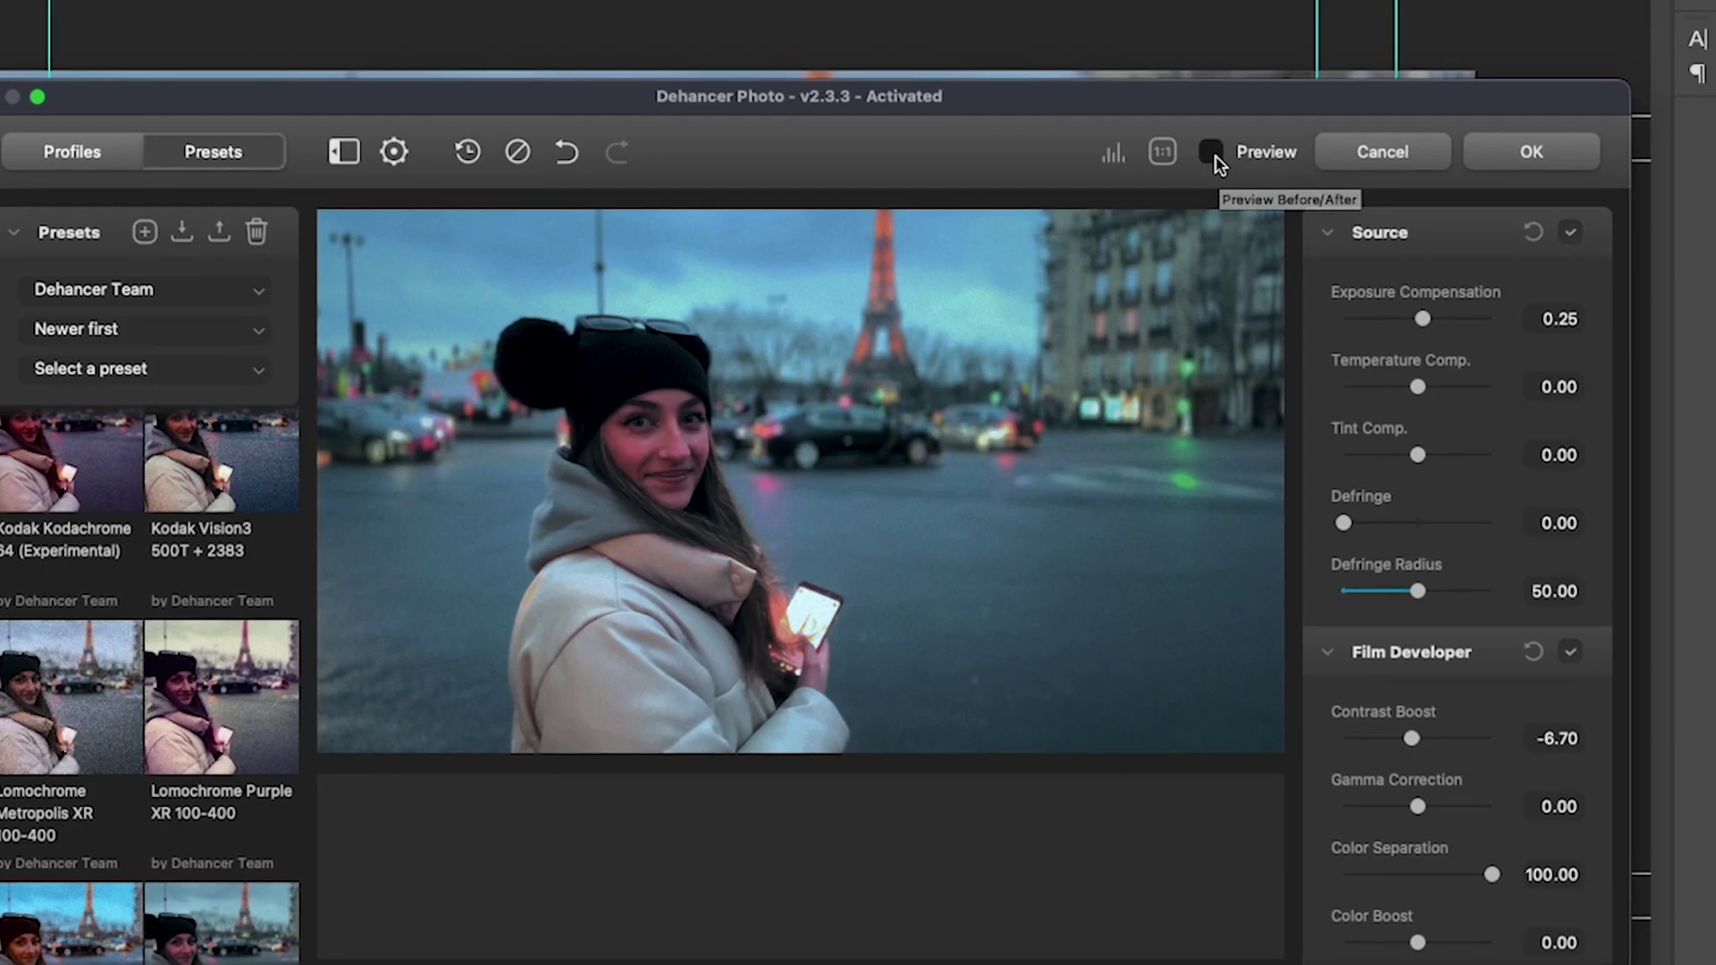
# Toggle the Dehancer preview off and on to compare the original image with the graded one.
pyautogui.click(1105, 263)
pyautogui.click(1213, 151)
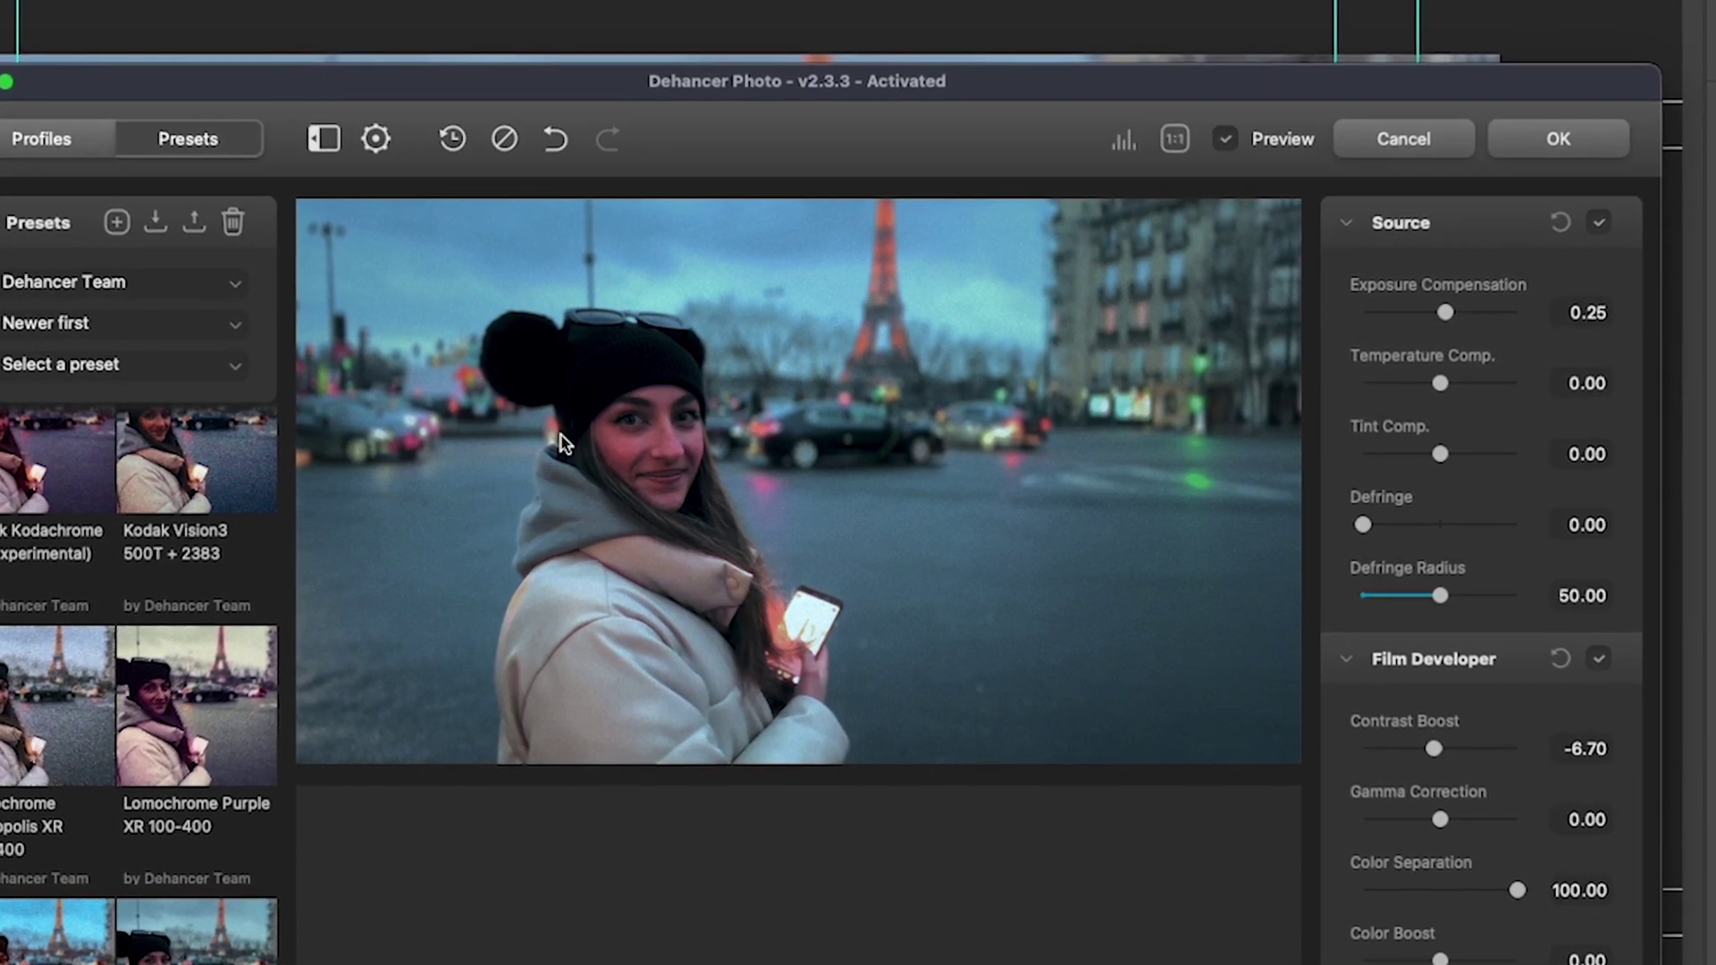
pyautogui.press('p')
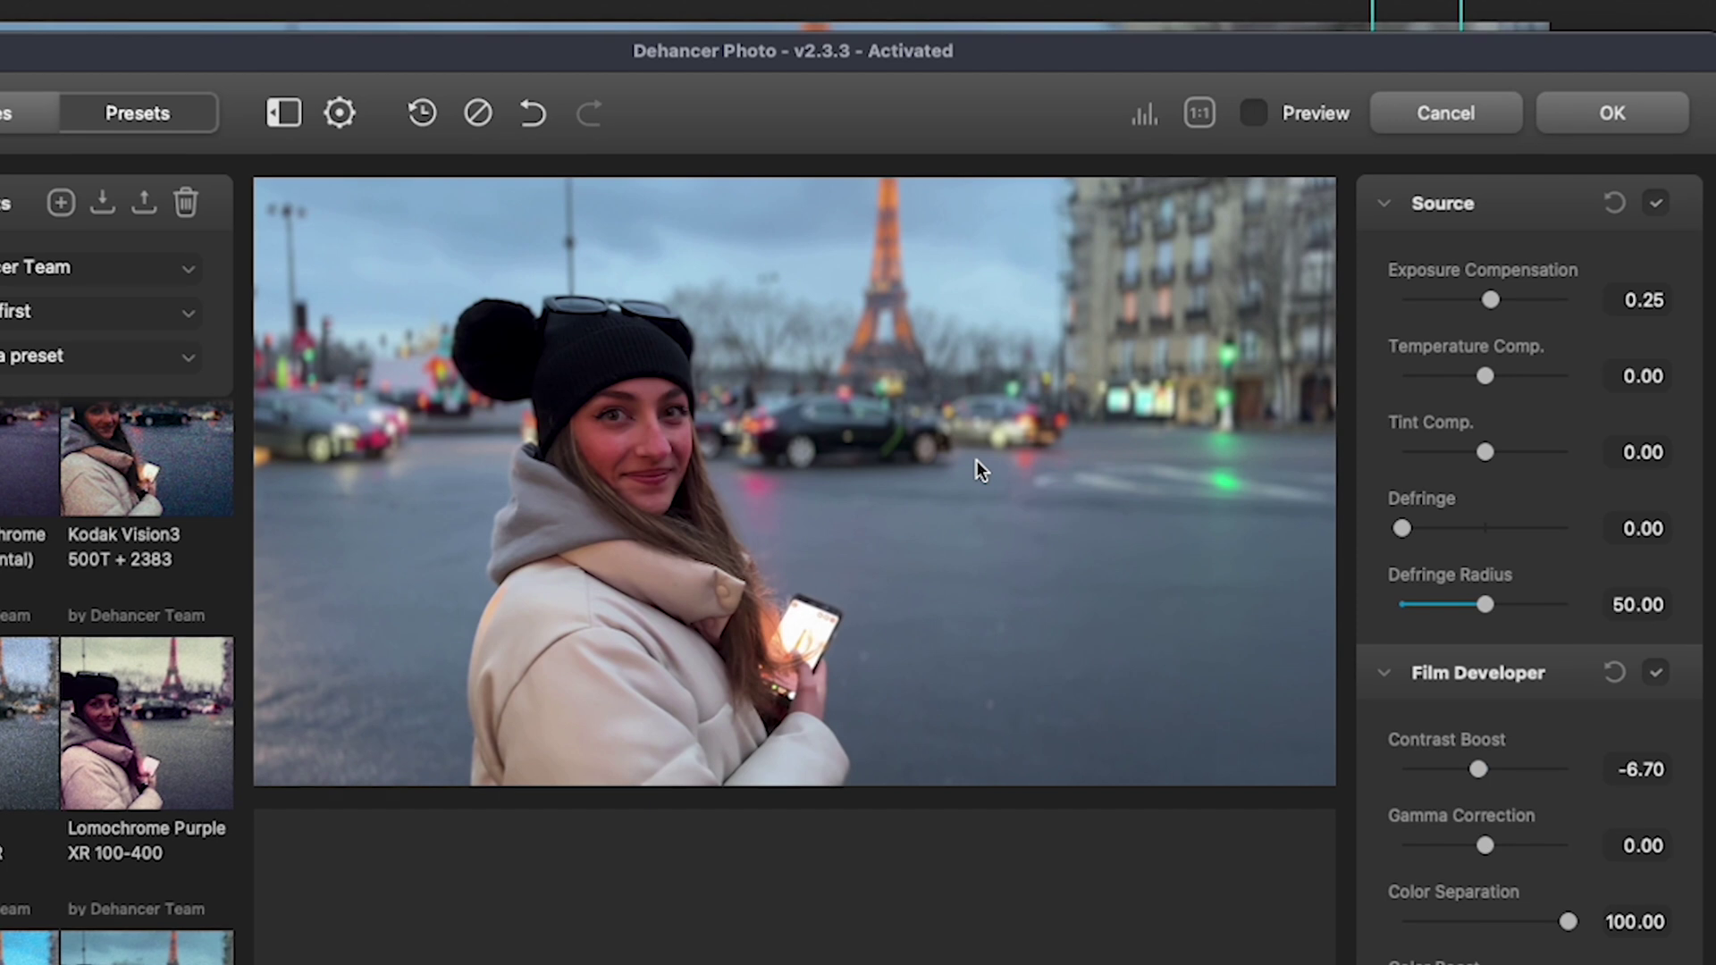
pyautogui.click(1256, 112)
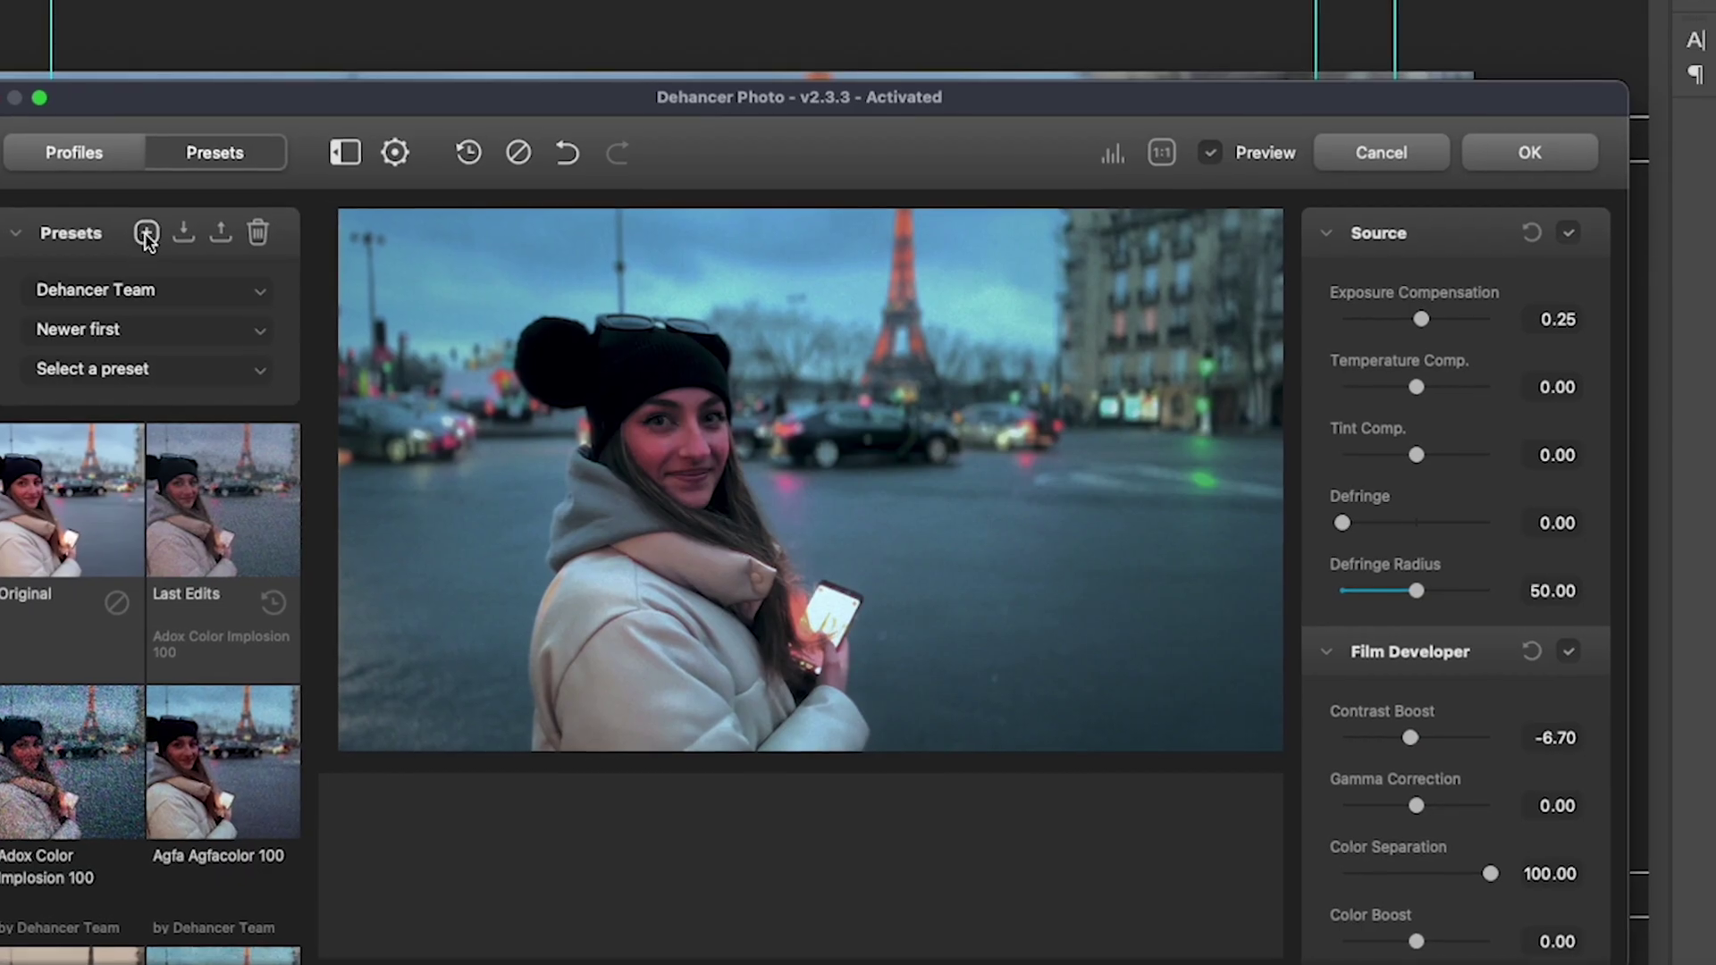
# Save the current grade as a new preset named "Polaroid Polachrome J", keeping the prefilled author.
pyautogui.click(143, 232)
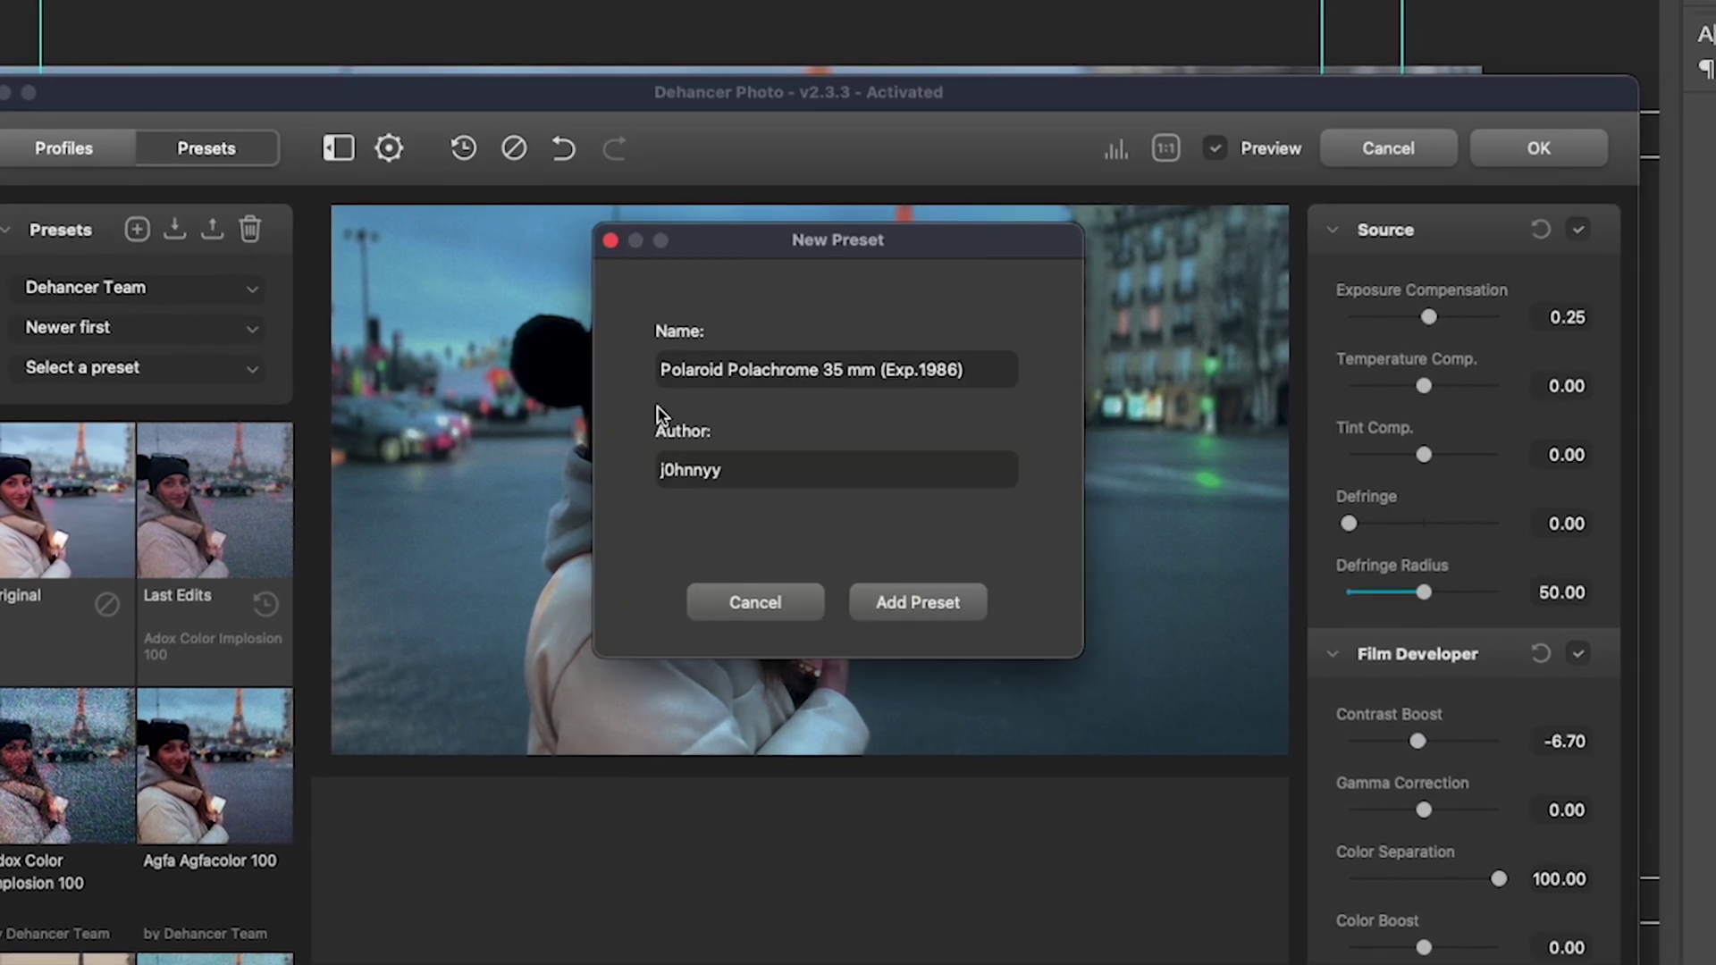
pyautogui.press('BackSpace')
pyautogui.press('BackSpace')
pyautogui.press('BackSpace')
pyautogui.press('BackSpace')
pyautogui.press('BackSpace')
pyautogui.press('BackSpace')
pyautogui.press('BackSpace')
pyautogui.press('BackSpace')
pyautogui.press('BackSpace')
pyautogui.press('BackSpace')
pyautogui.press('BackSpace')
pyautogui.press('BackSpace')
pyautogui.press('BackSpace')
pyautogui.press('BackSpace')
pyautogui.press('BackSpace')
pyautogui.press('BackSpace')
pyautogui.write('J')
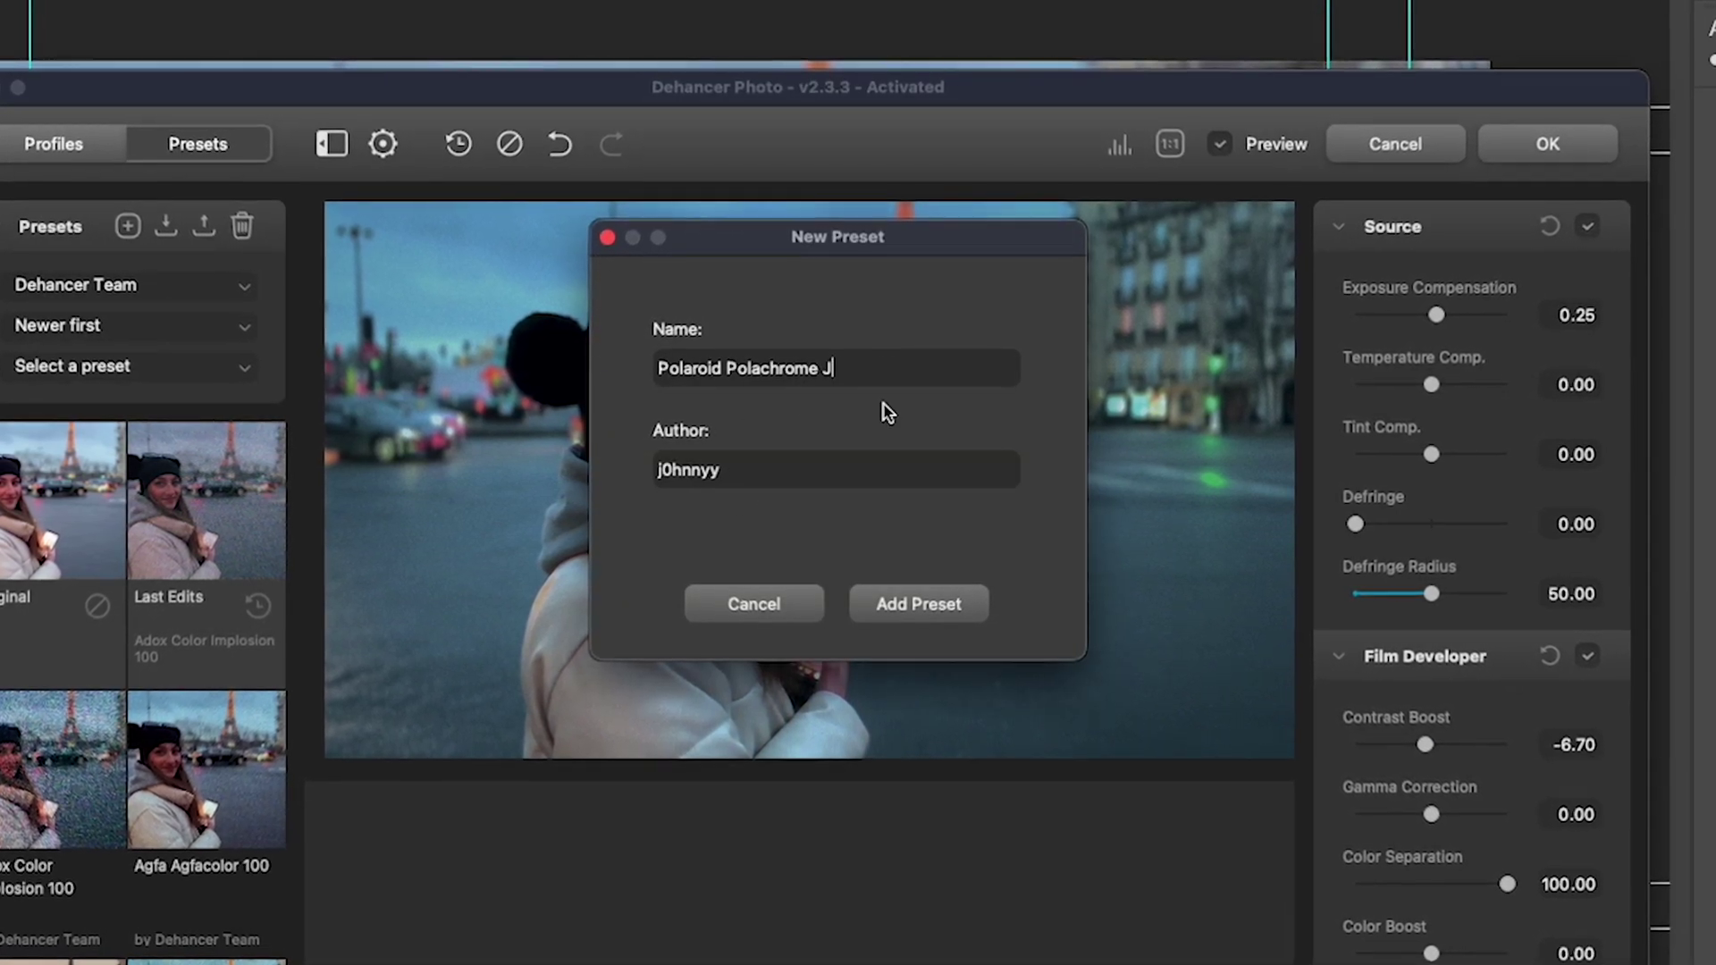
pyautogui.tripleClick(840, 367)
pyautogui.click(777, 470)
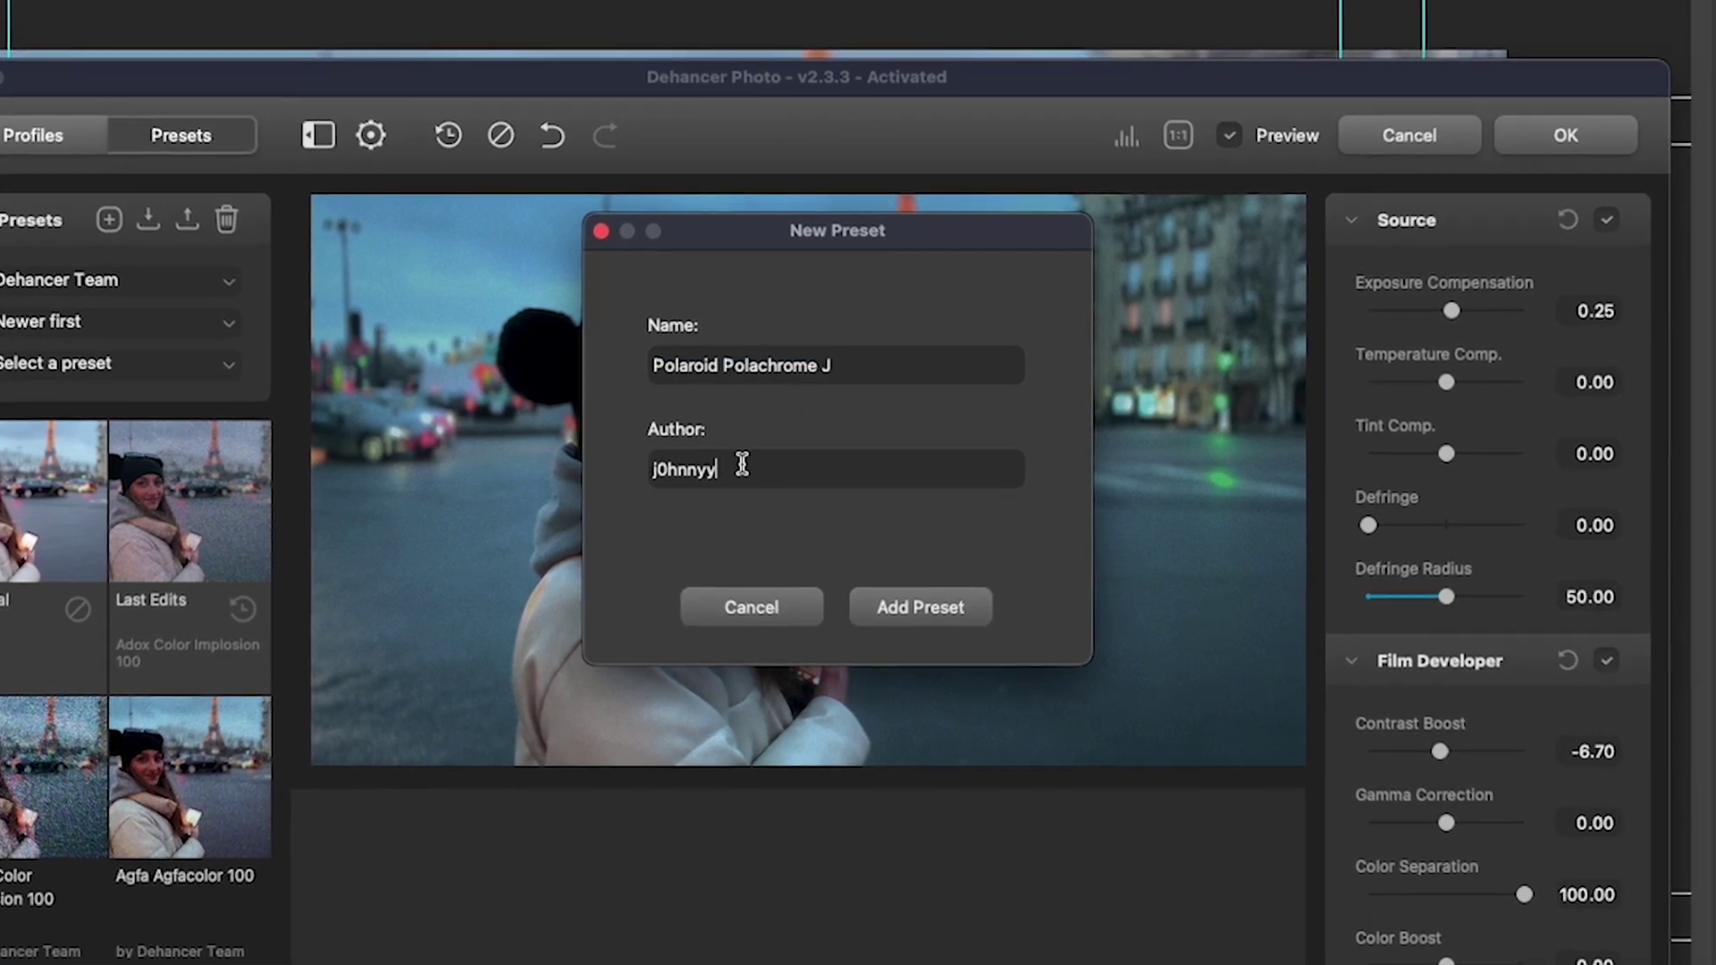
pyautogui.click(929, 606)
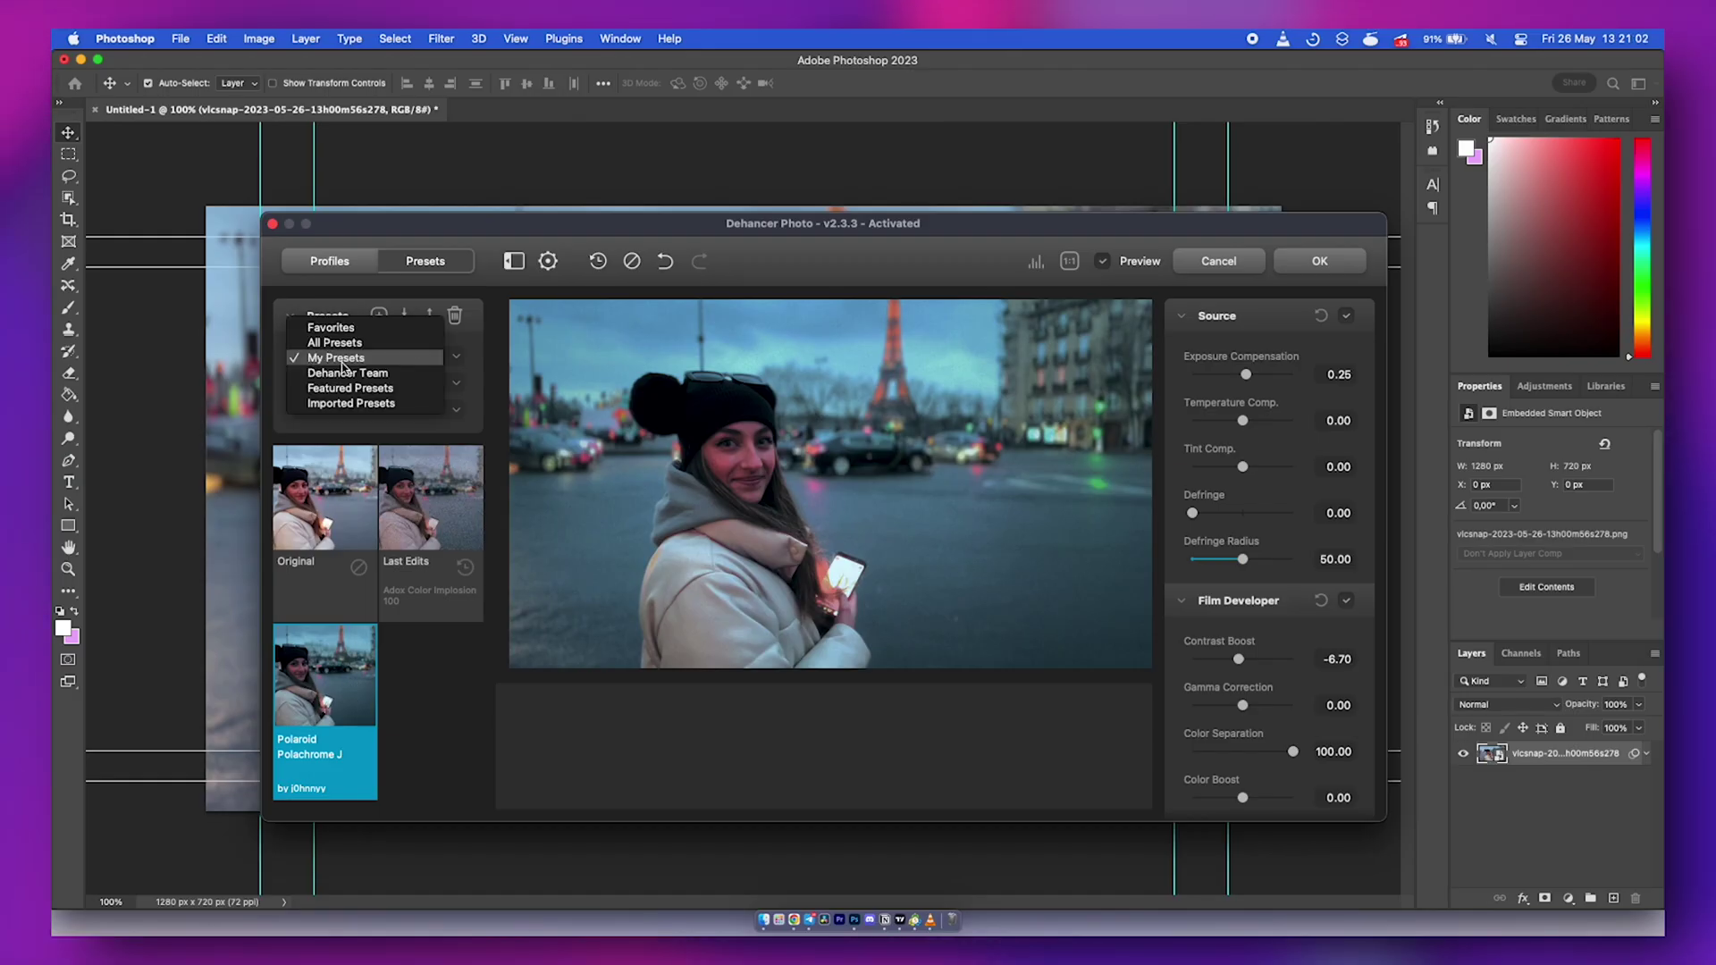
# Show only My Presets and compare Last Edits with the saved Polaroid Polachrome J preset, leaving the saved one applied.
pyautogui.click(338, 358)
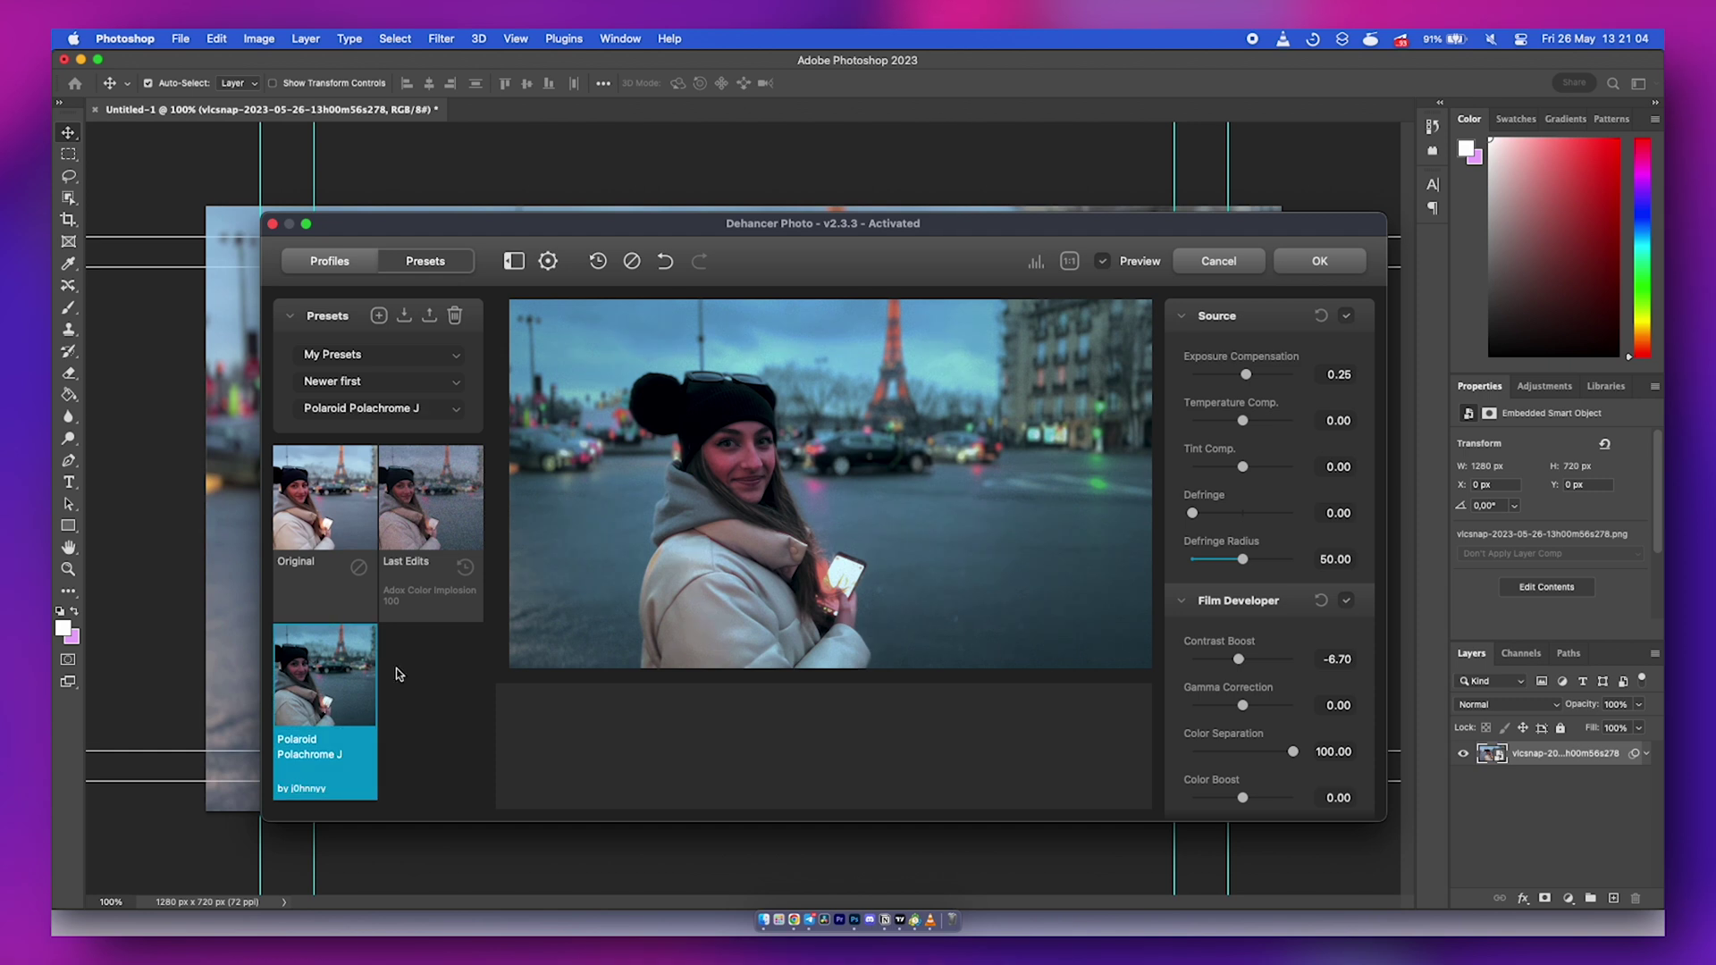
pyautogui.click(452, 508)
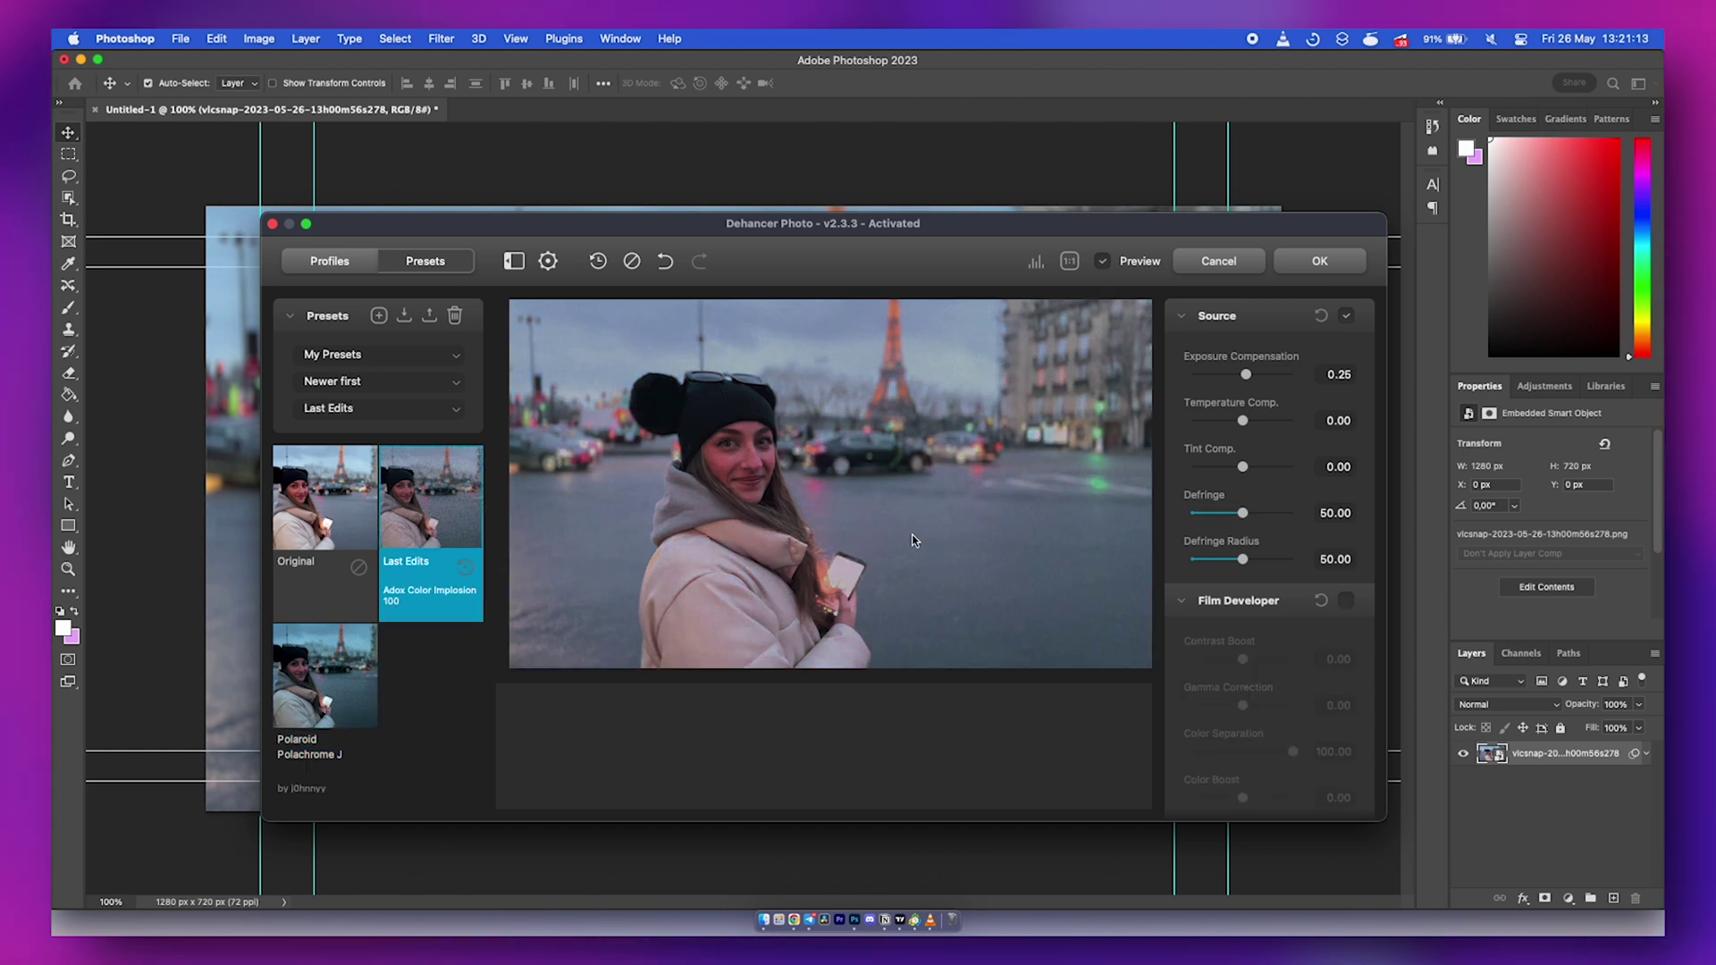
pyautogui.click(325, 677)
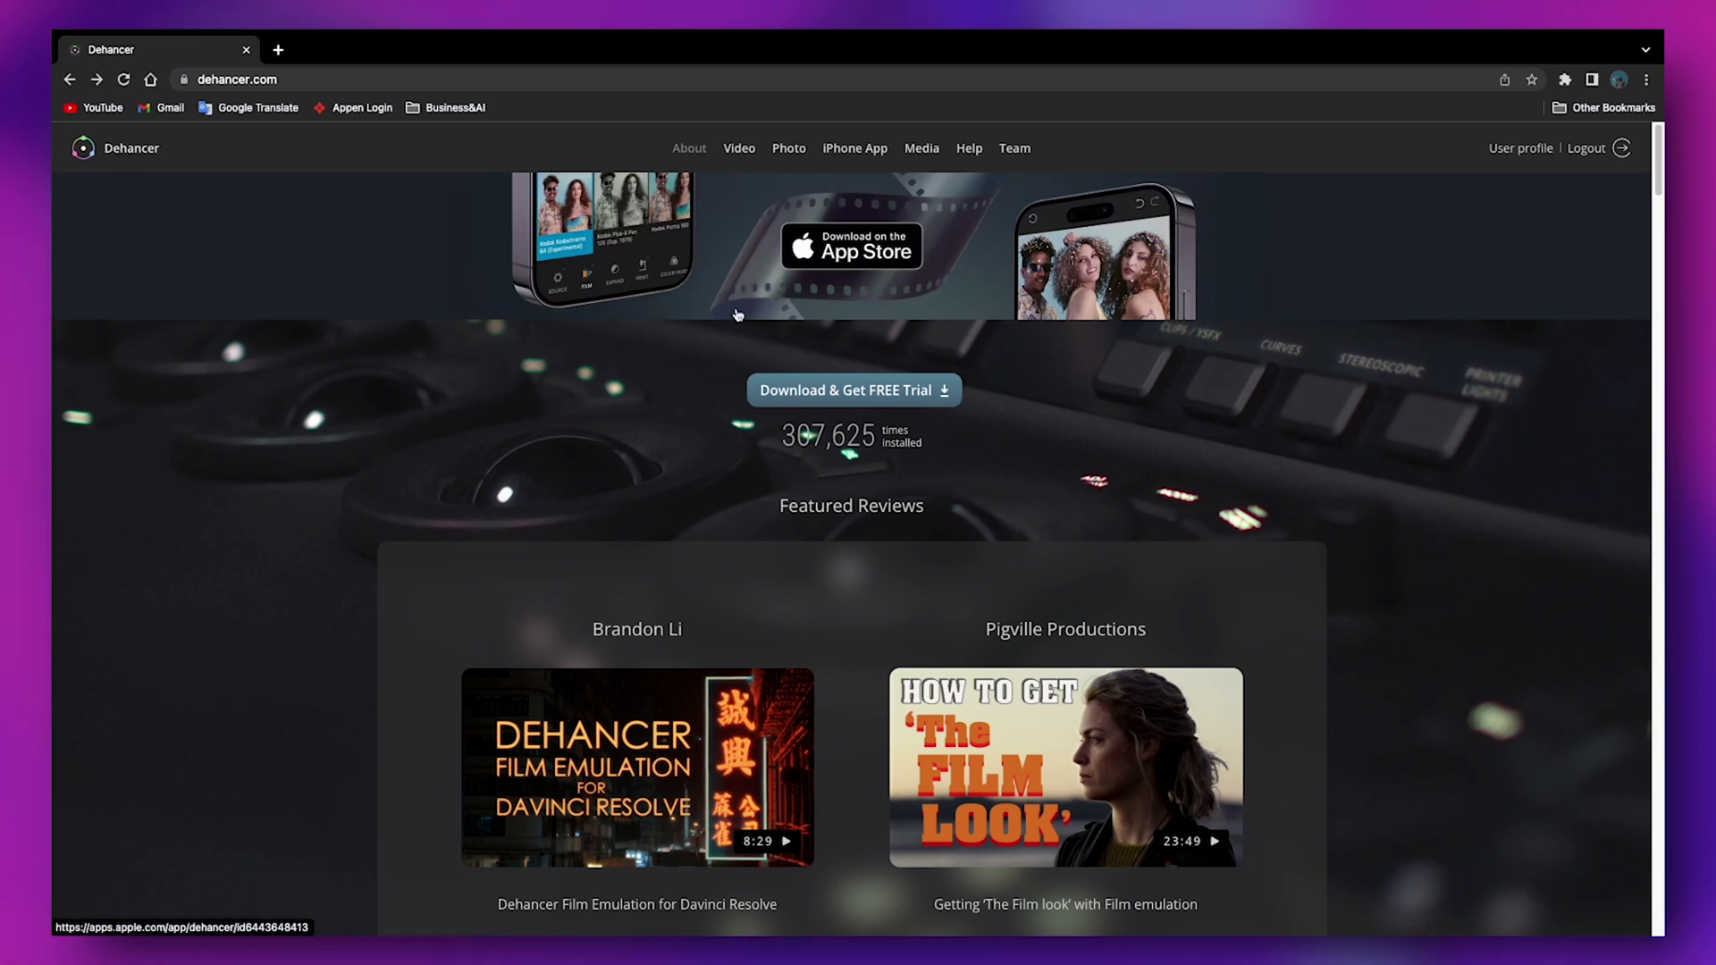
# Switch to the Dehancer website in the browser and review the download options for host application, product and operating system.
pyautogui.click(827, 393)
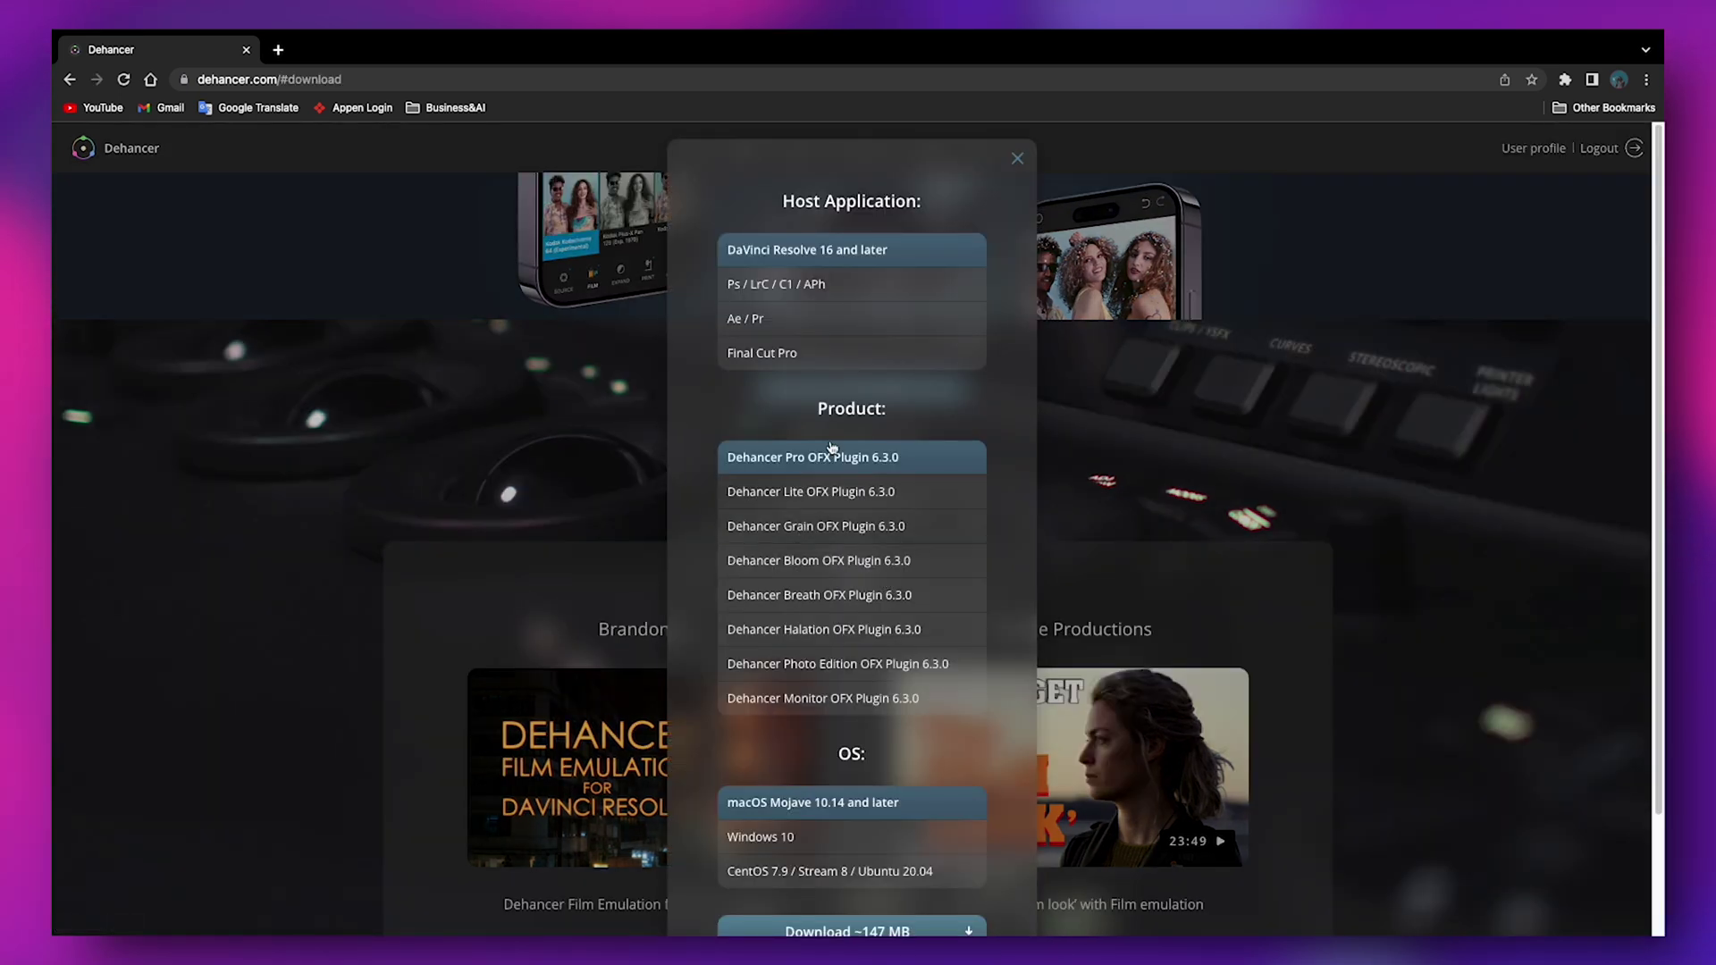
pyautogui.scroll(-2, 901, 537)
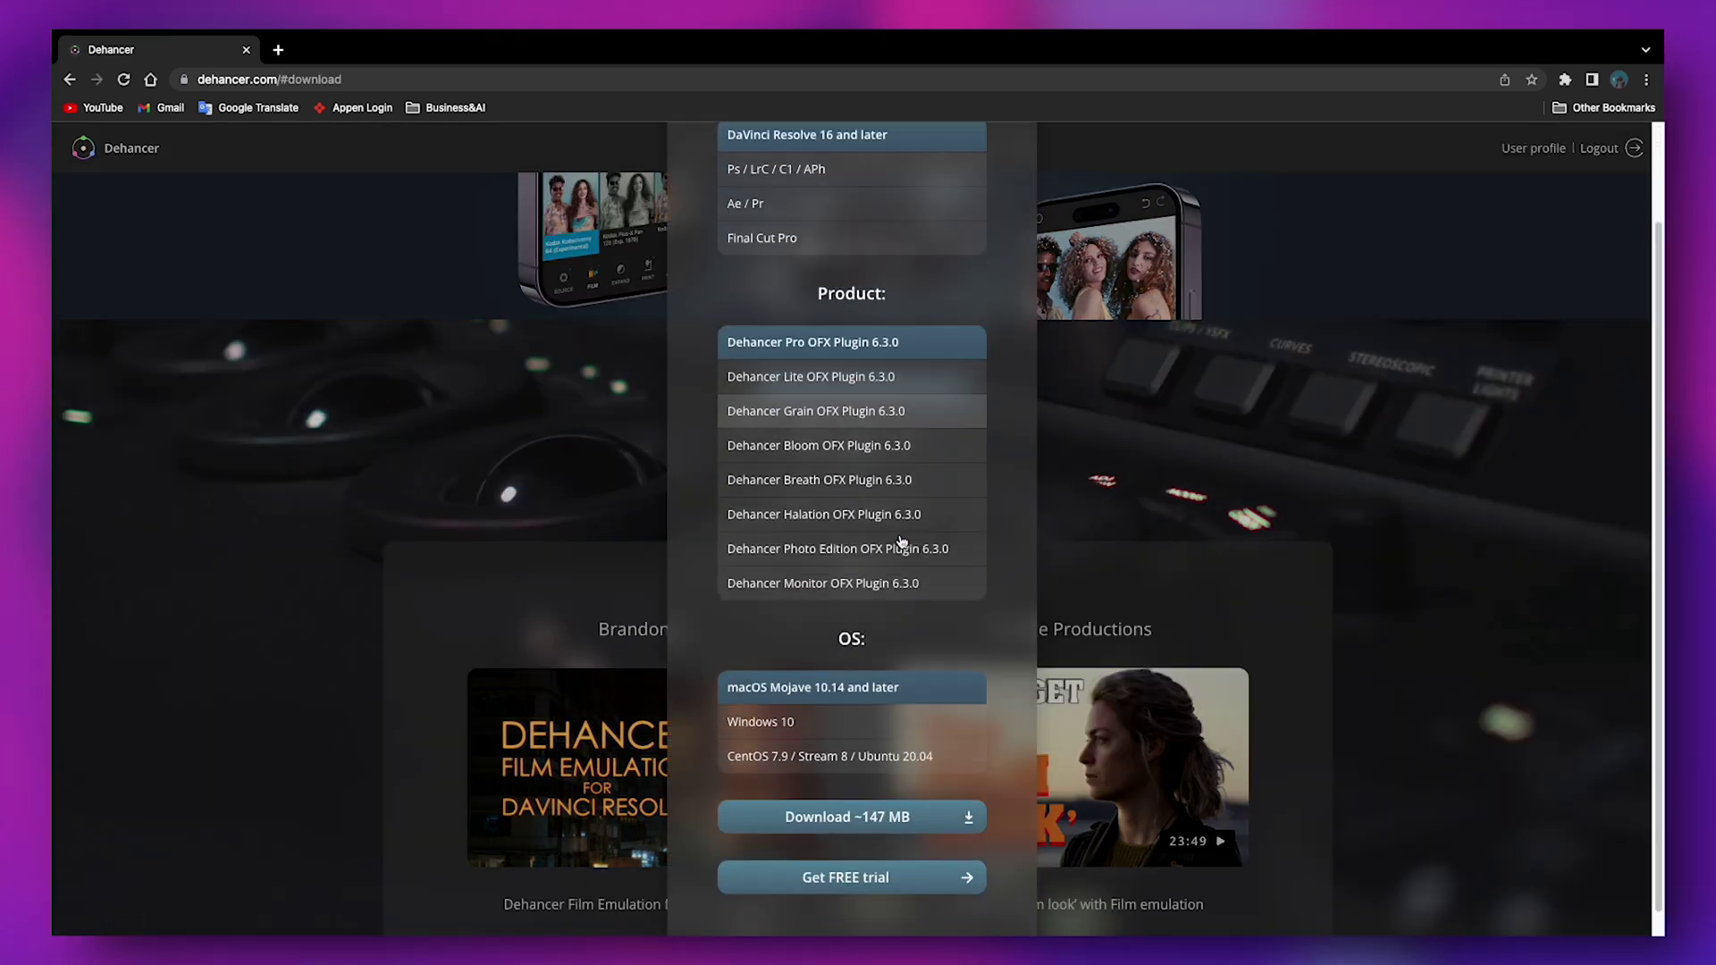
pyautogui.scroll(2, 858, 411)
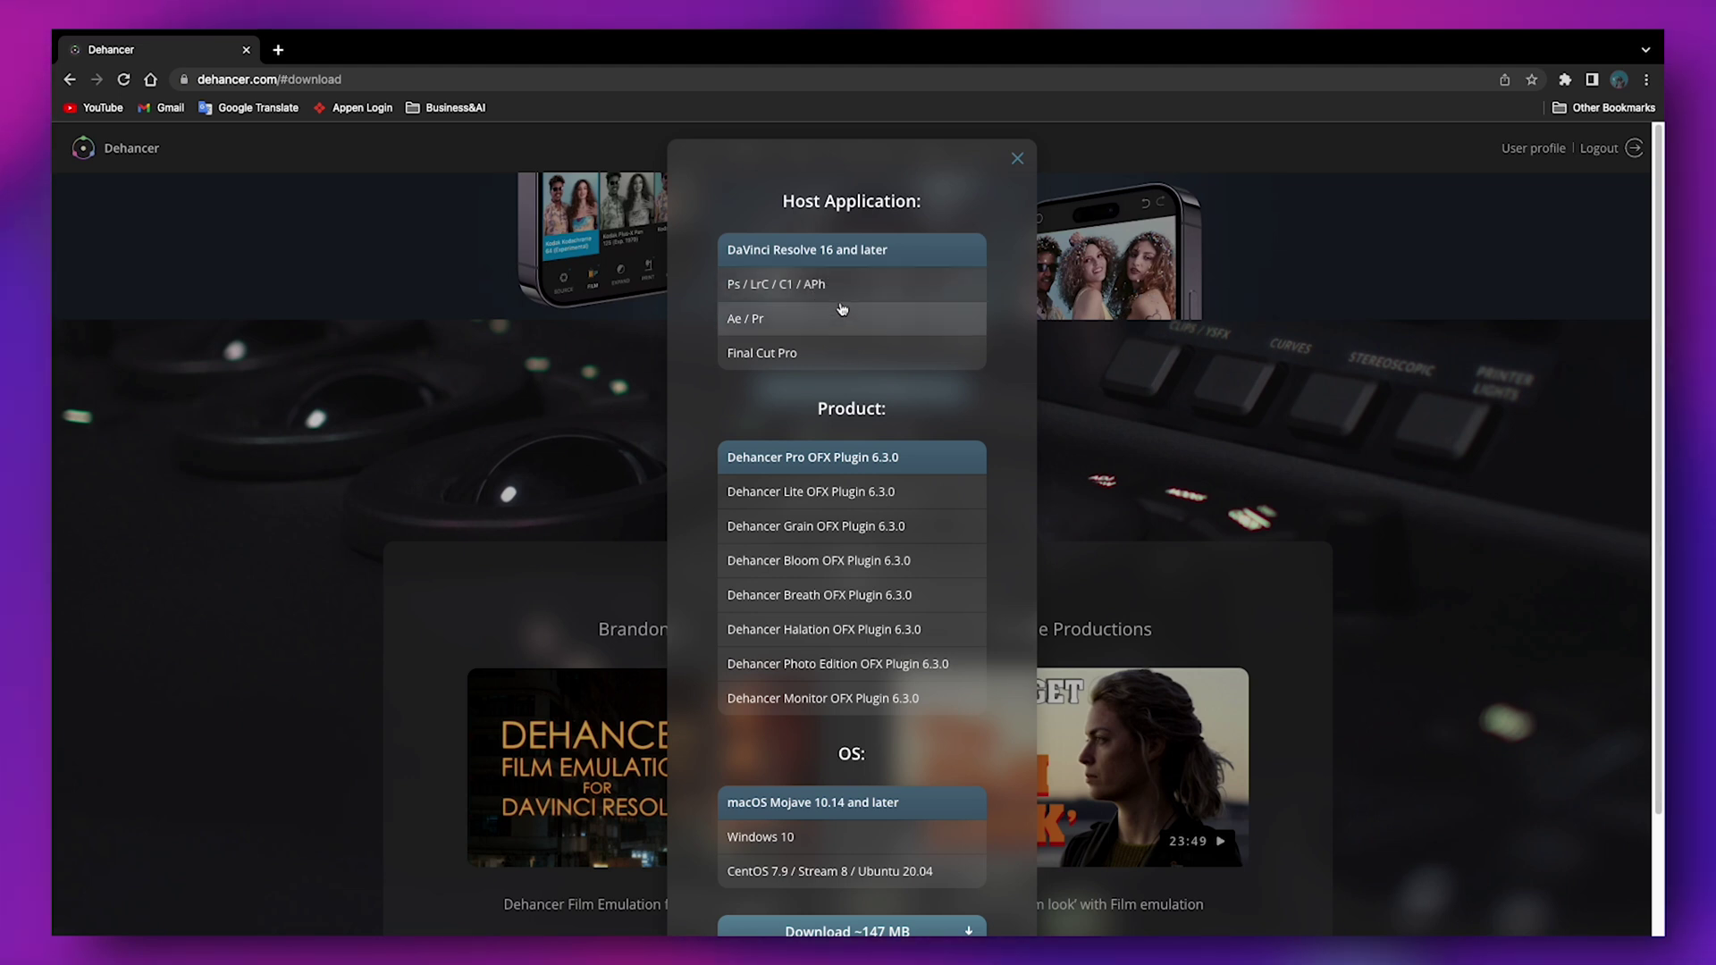
pyautogui.scroll(-2, 894, 318)
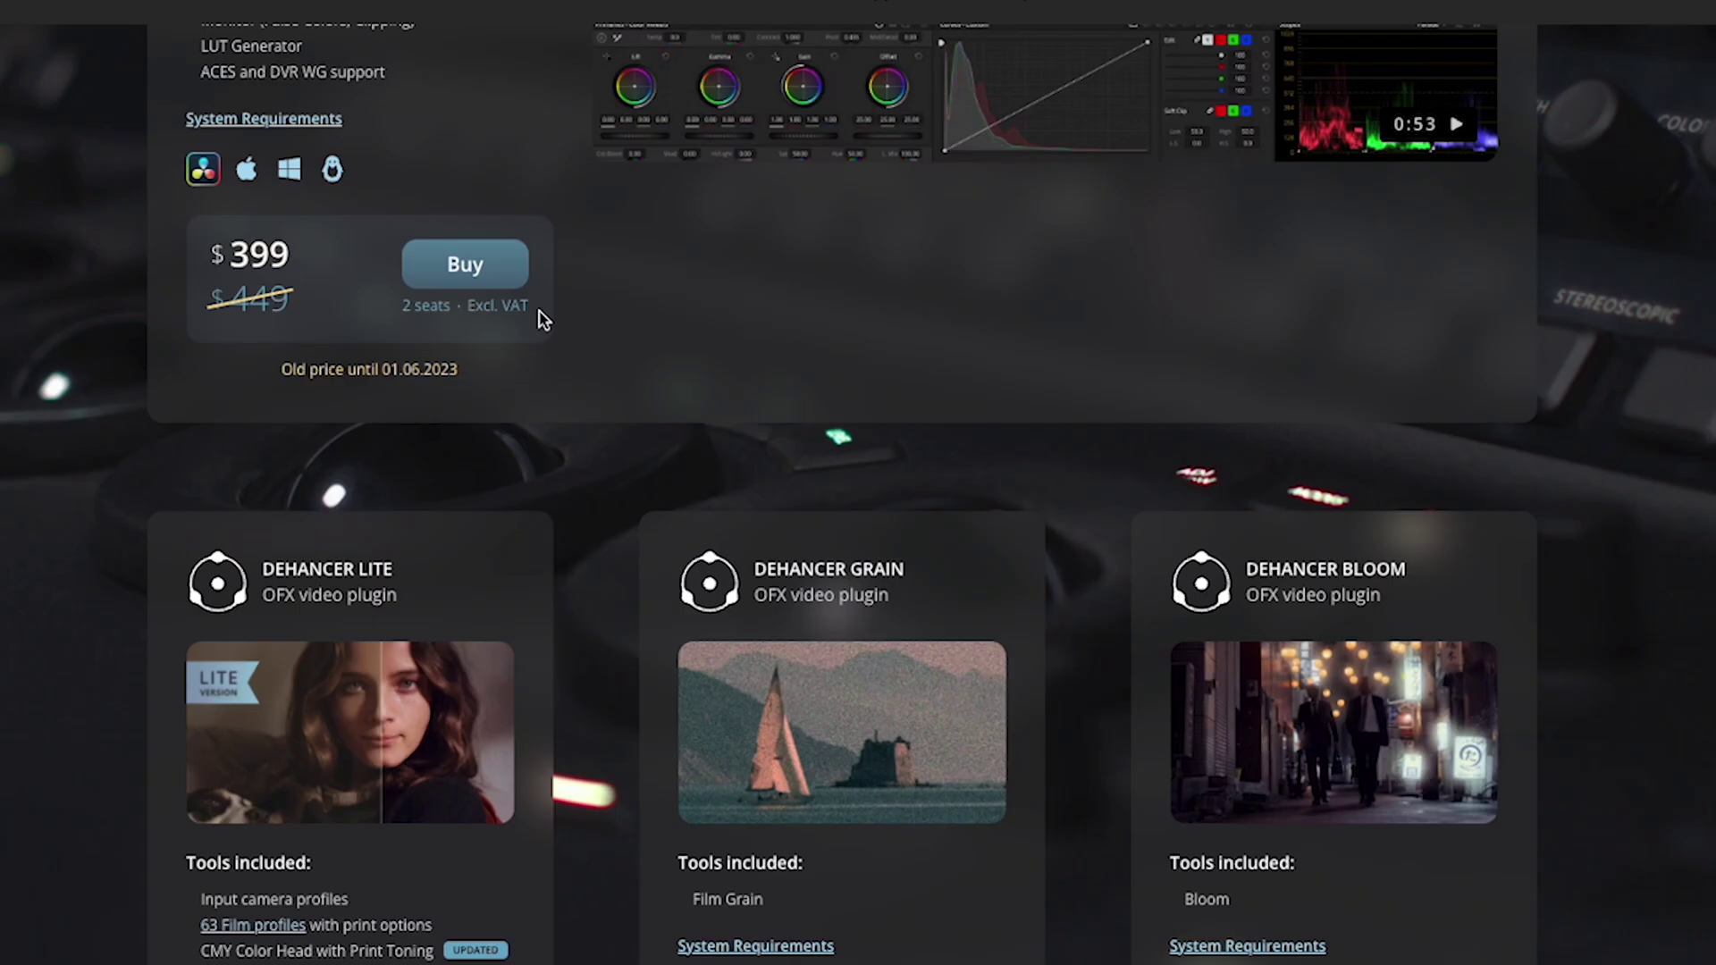
# Examine the Dehancer Pro for DaVinci Resolve offer, including its included tools and price.
pyautogui.scroll(7, 581, 375)
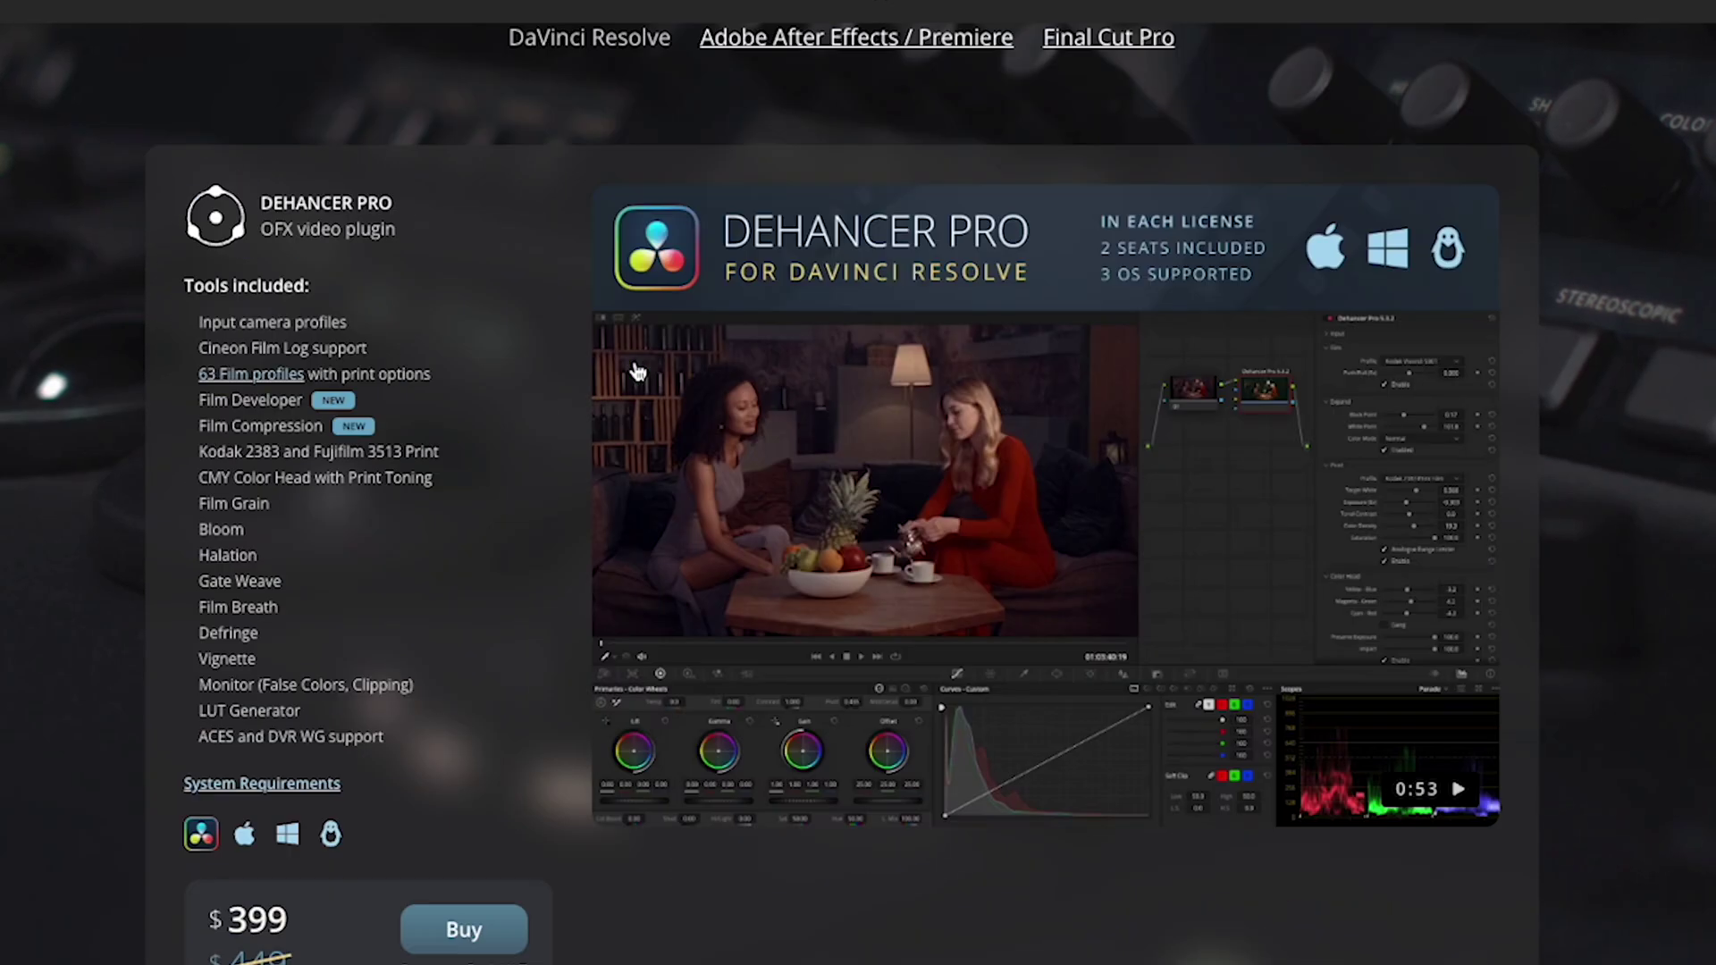
pyautogui.scroll(-7, 617, 438)
pyautogui.scroll(8, 586, 602)
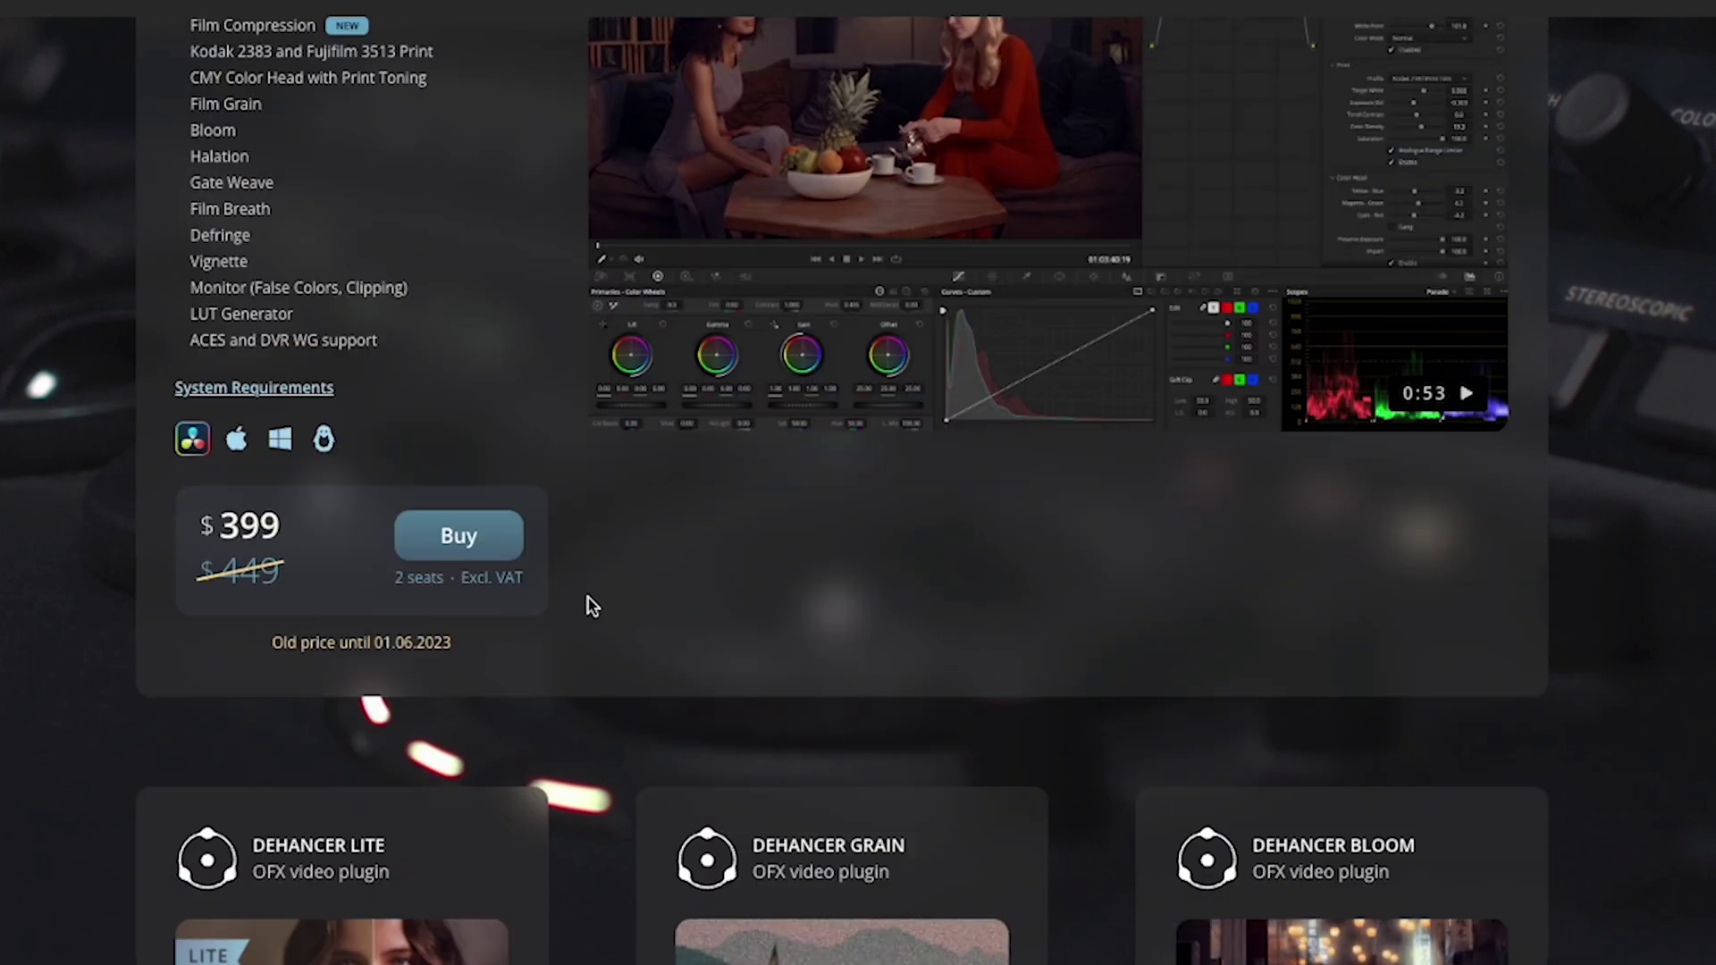
pyautogui.scroll(-3, 565, 537)
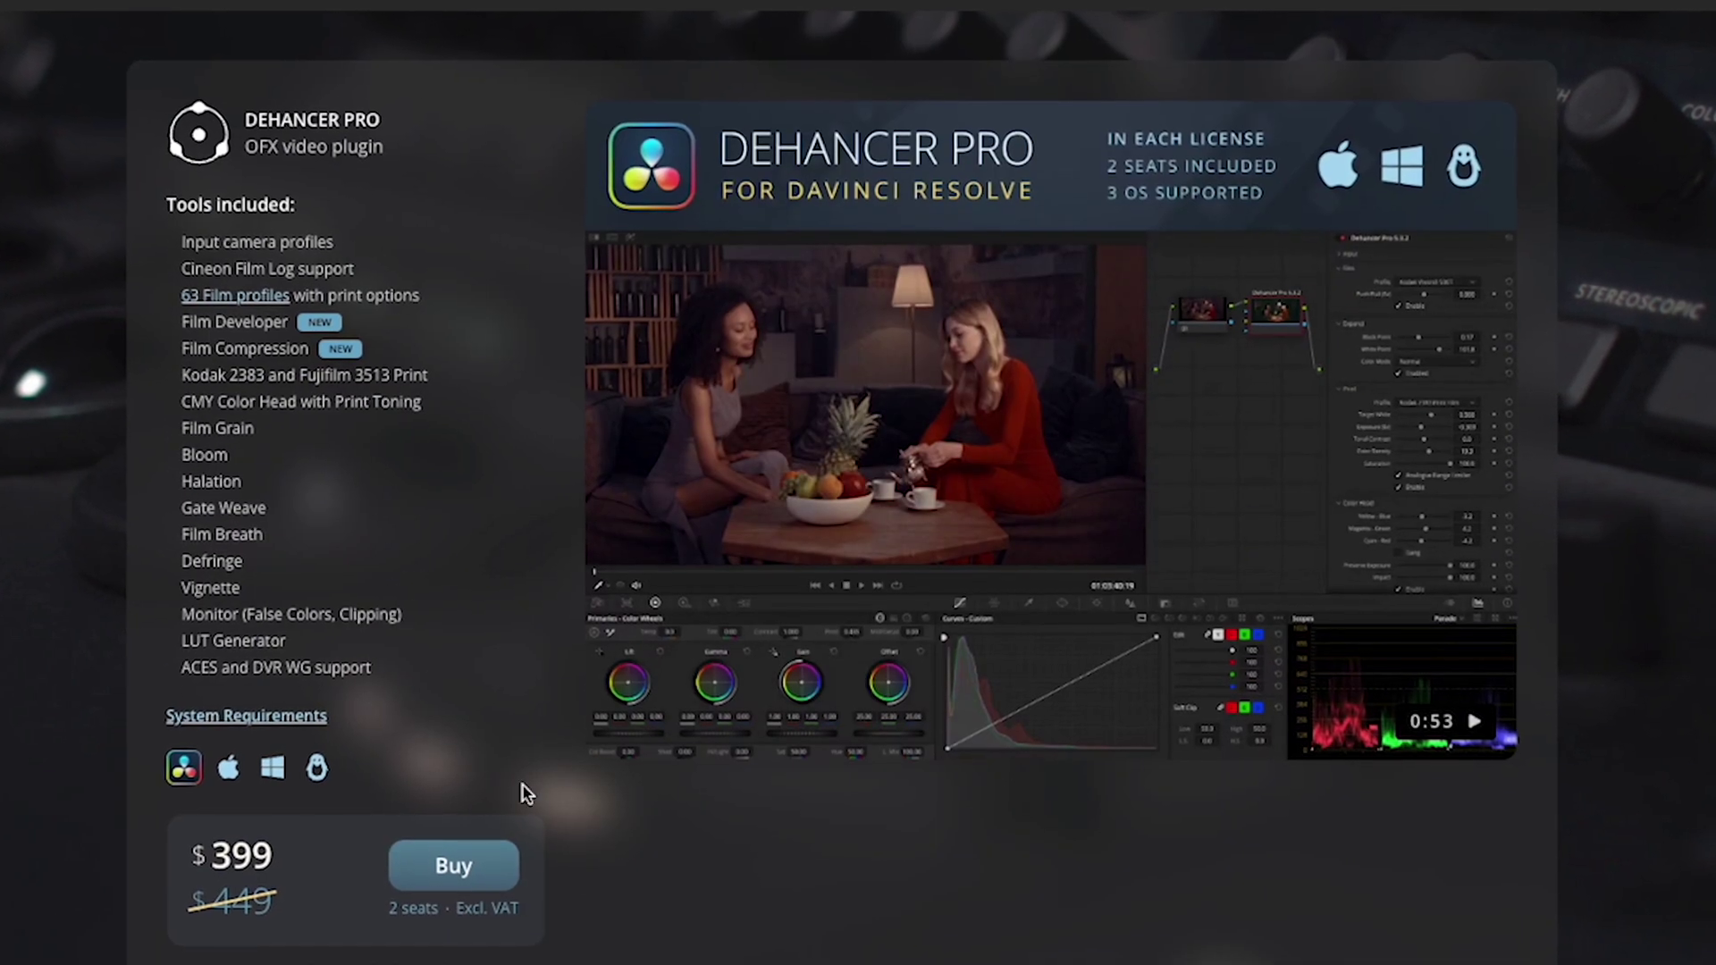
pyautogui.scroll(-3, 441, 402)
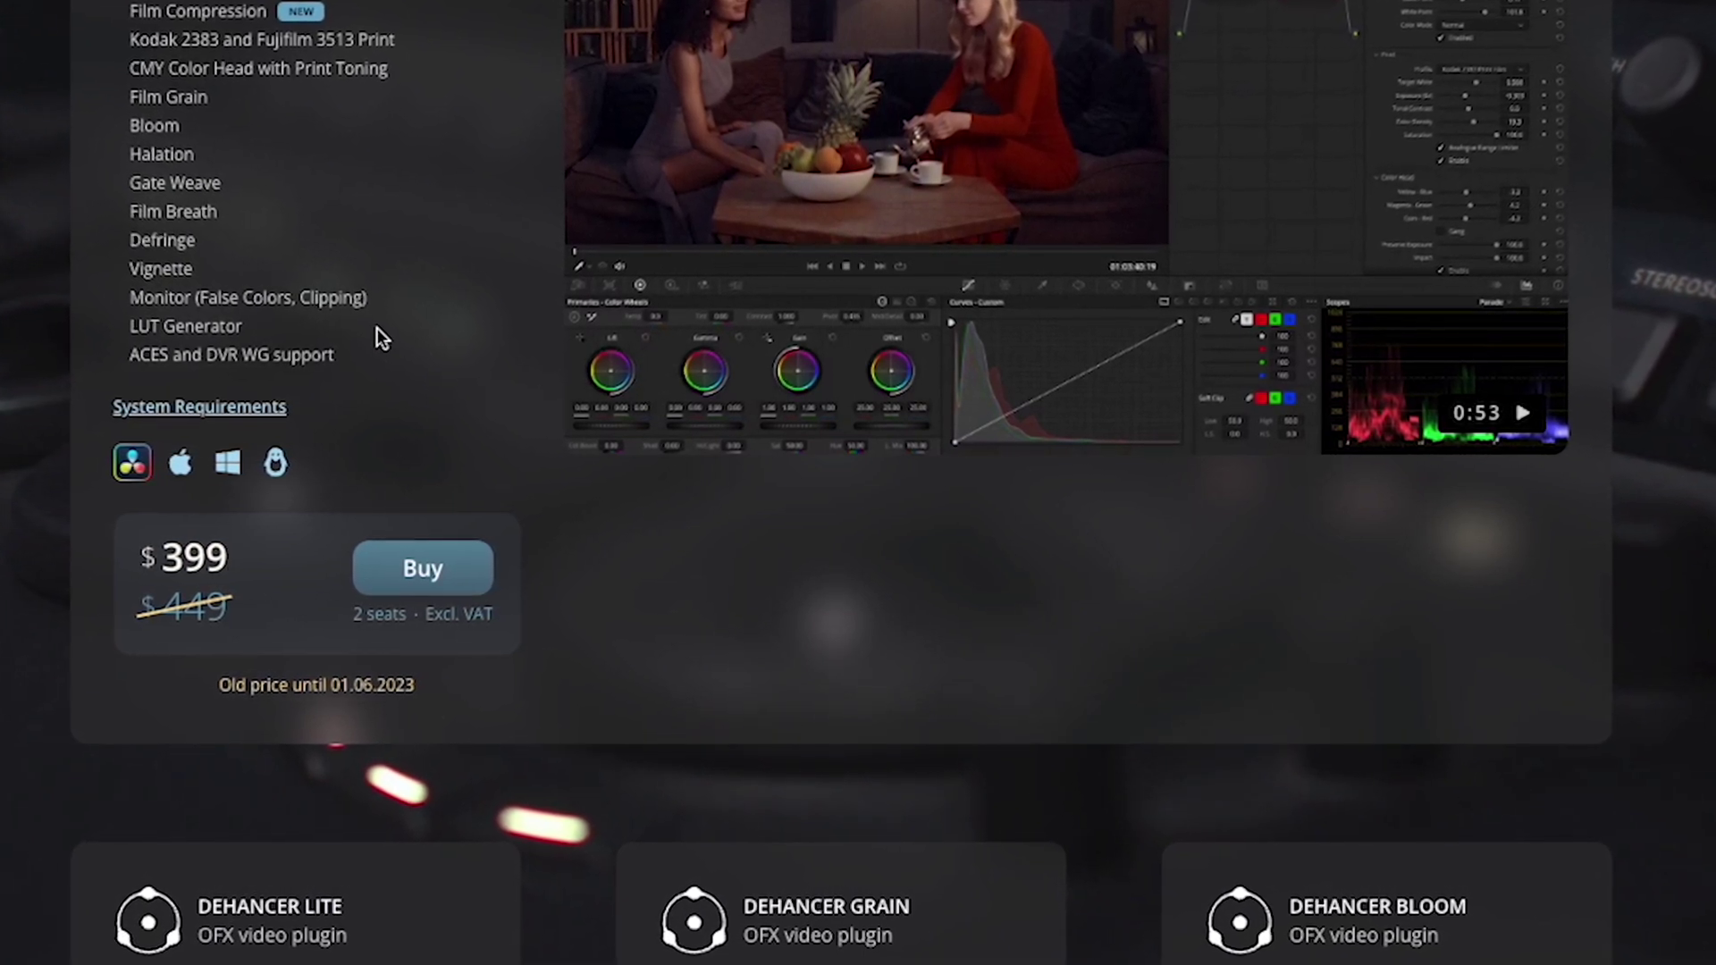
pyautogui.scroll(3, 202, 490)
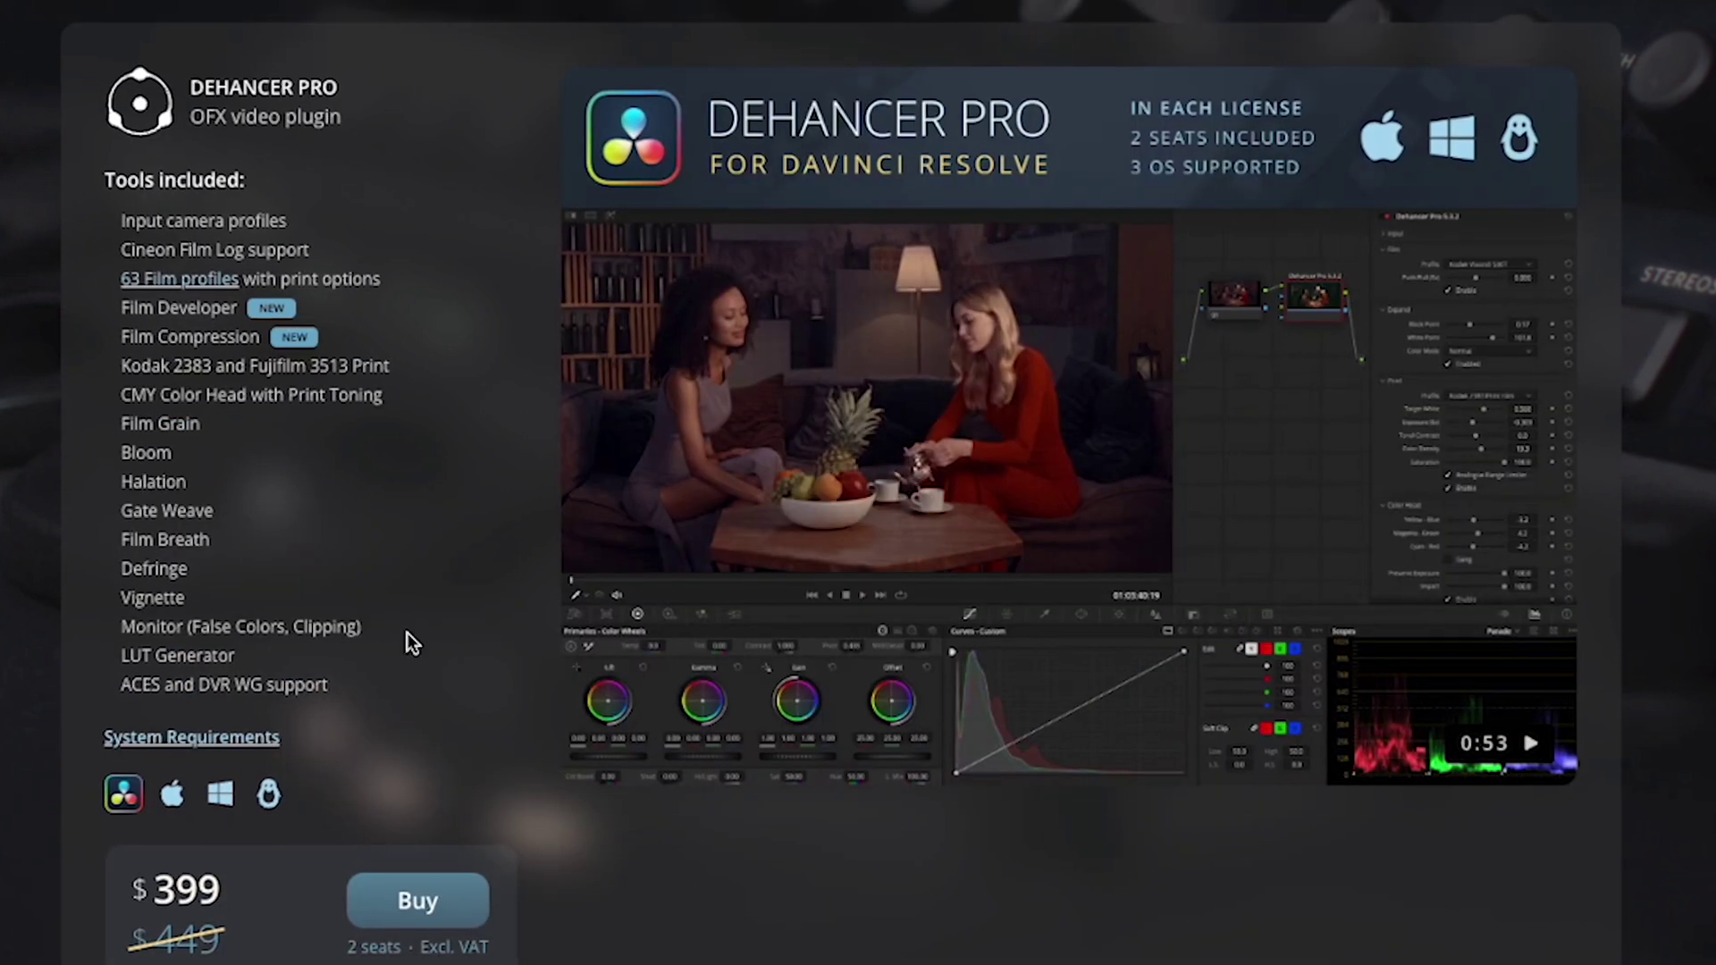
# Start buying the Dehancer Pro OFX video plugin and apply the promo code ITSJOHNNY to the order.
pyautogui.click(417, 903)
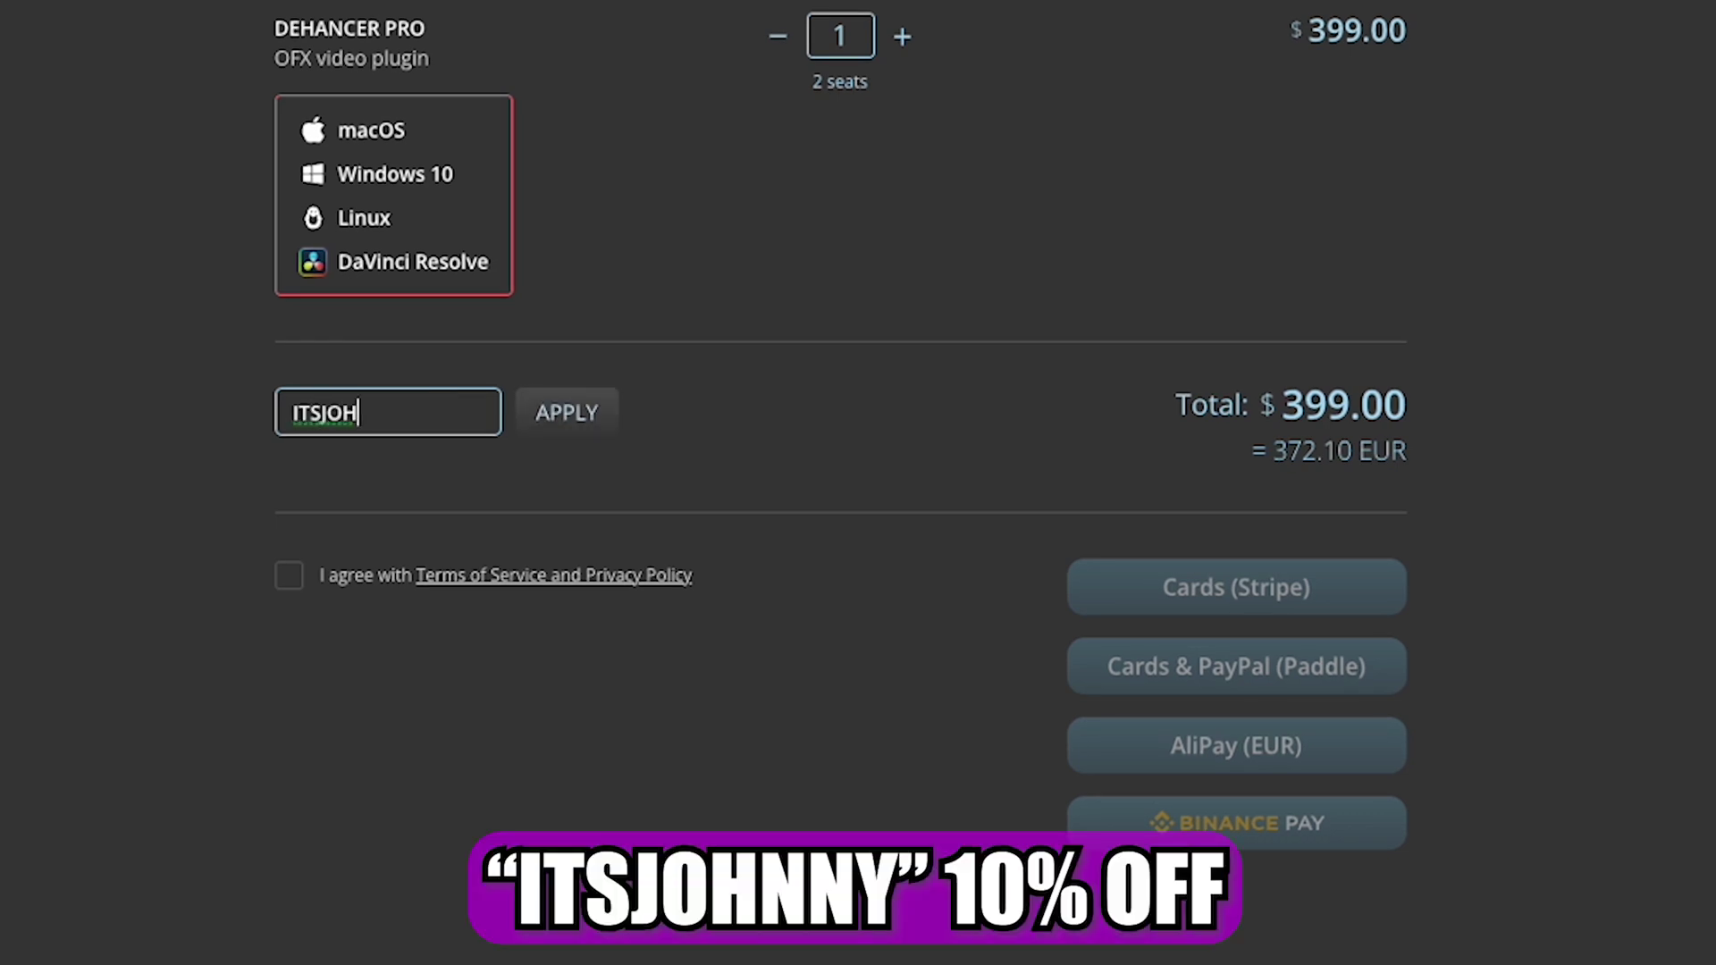
pyautogui.click(563, 413)
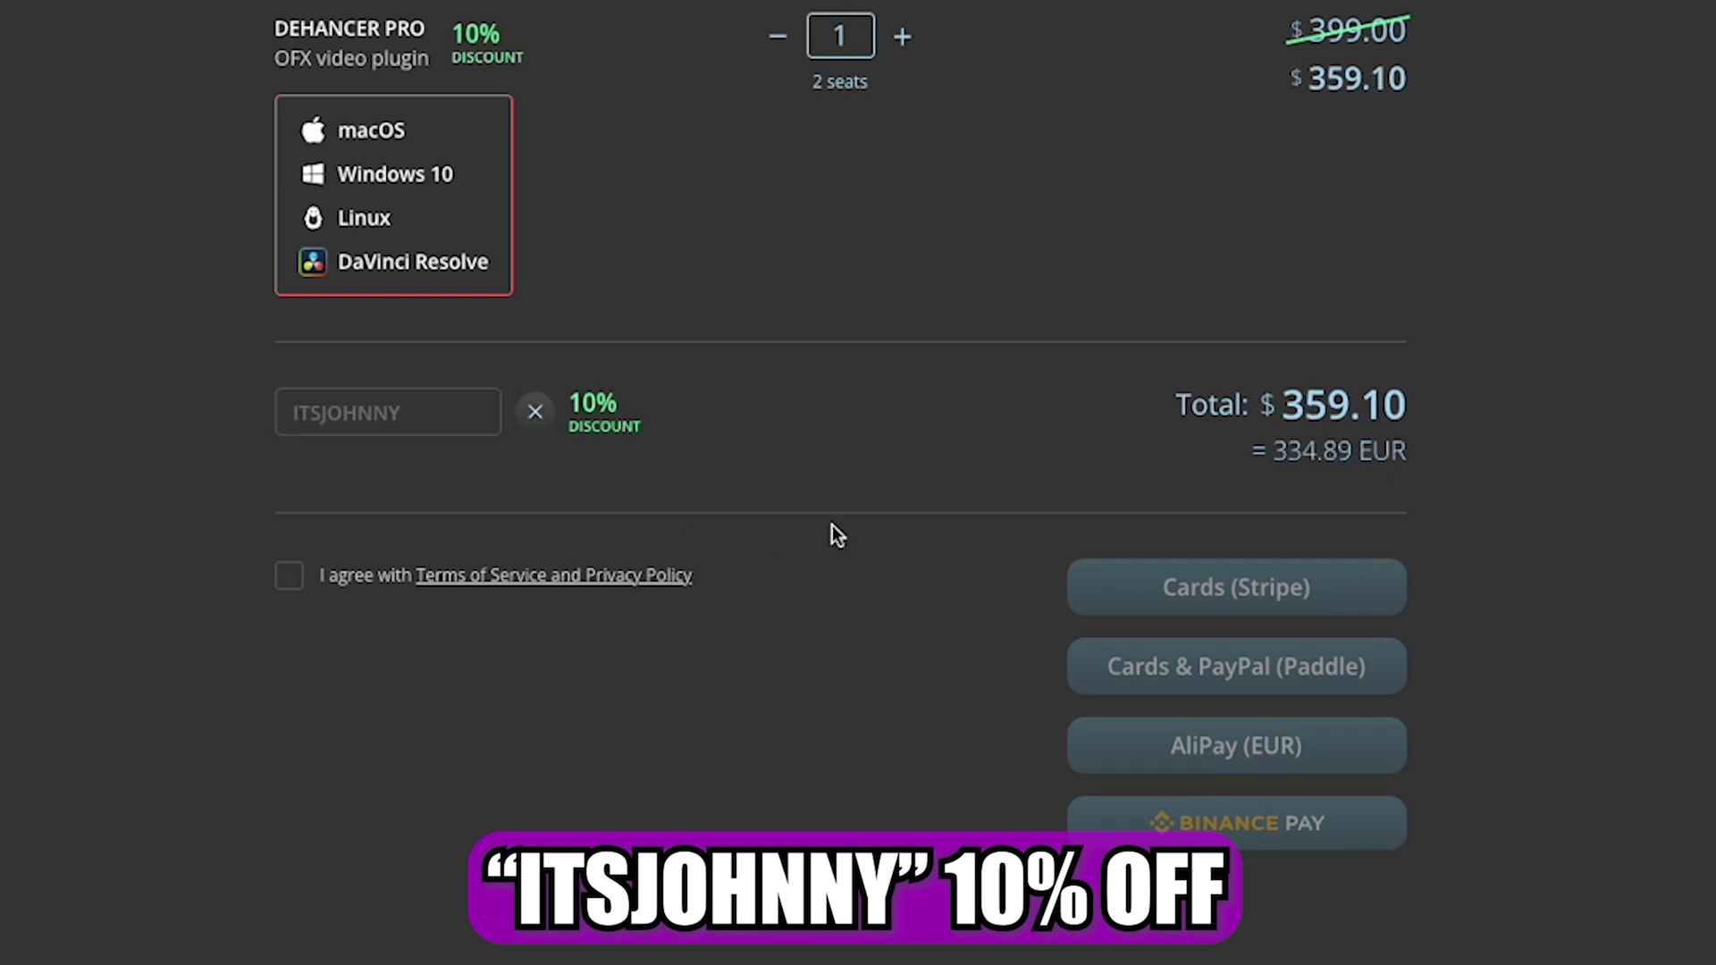